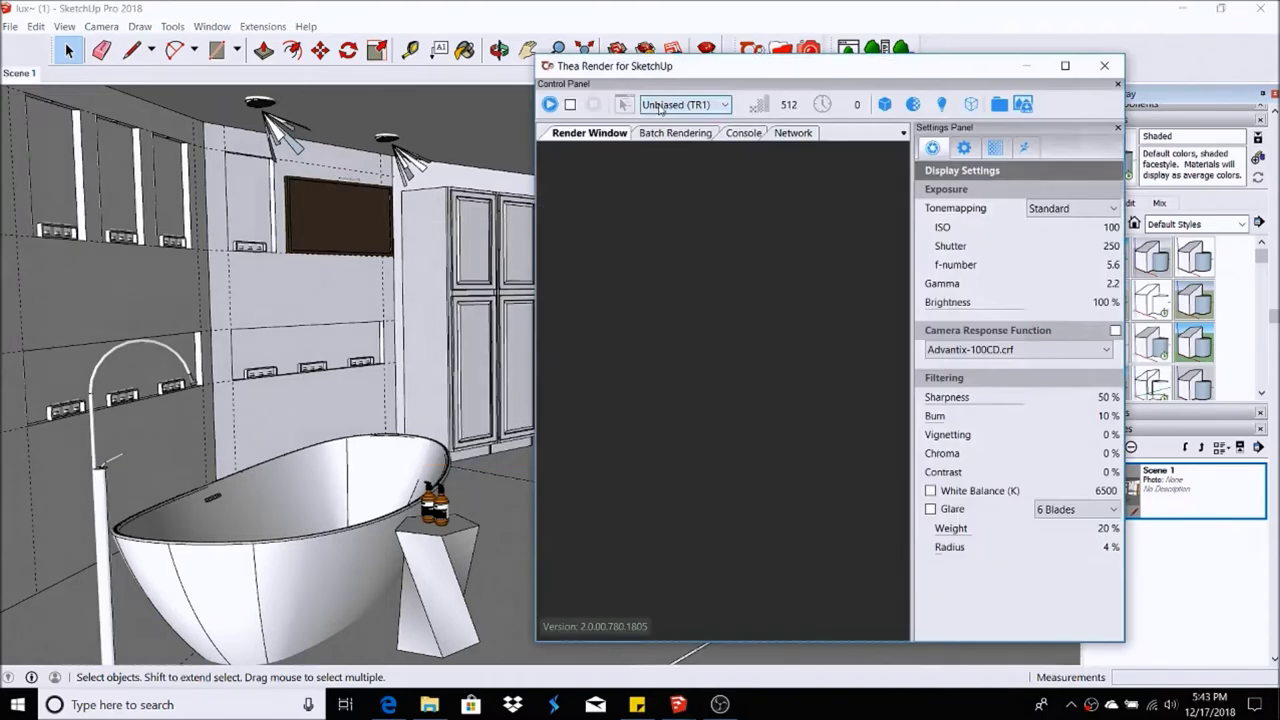
- Move the Thea Render window aside so the bathroom model stays visible
left_click_drag(862, 77, 888, 93)
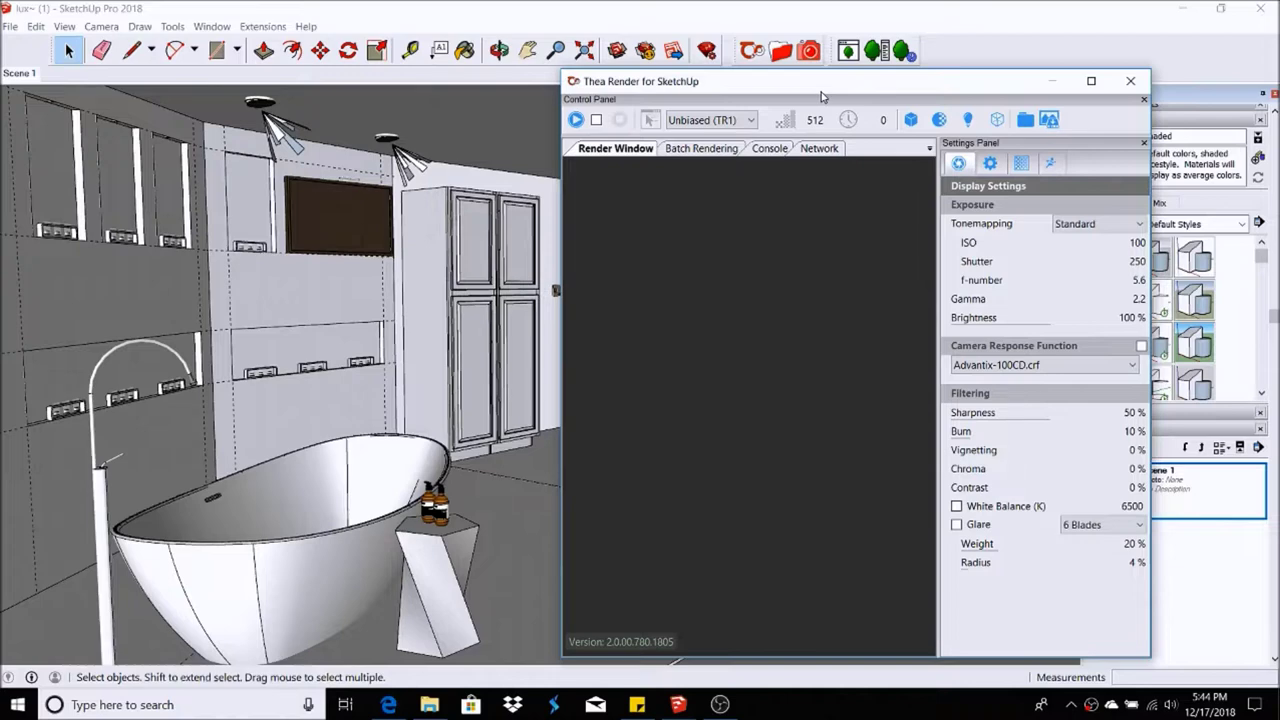
- Close the render settings panel, then reposition and enlarge the Thea Render window
left_click(1144, 143)
left_click_drag(1088, 90, 1188, 102)
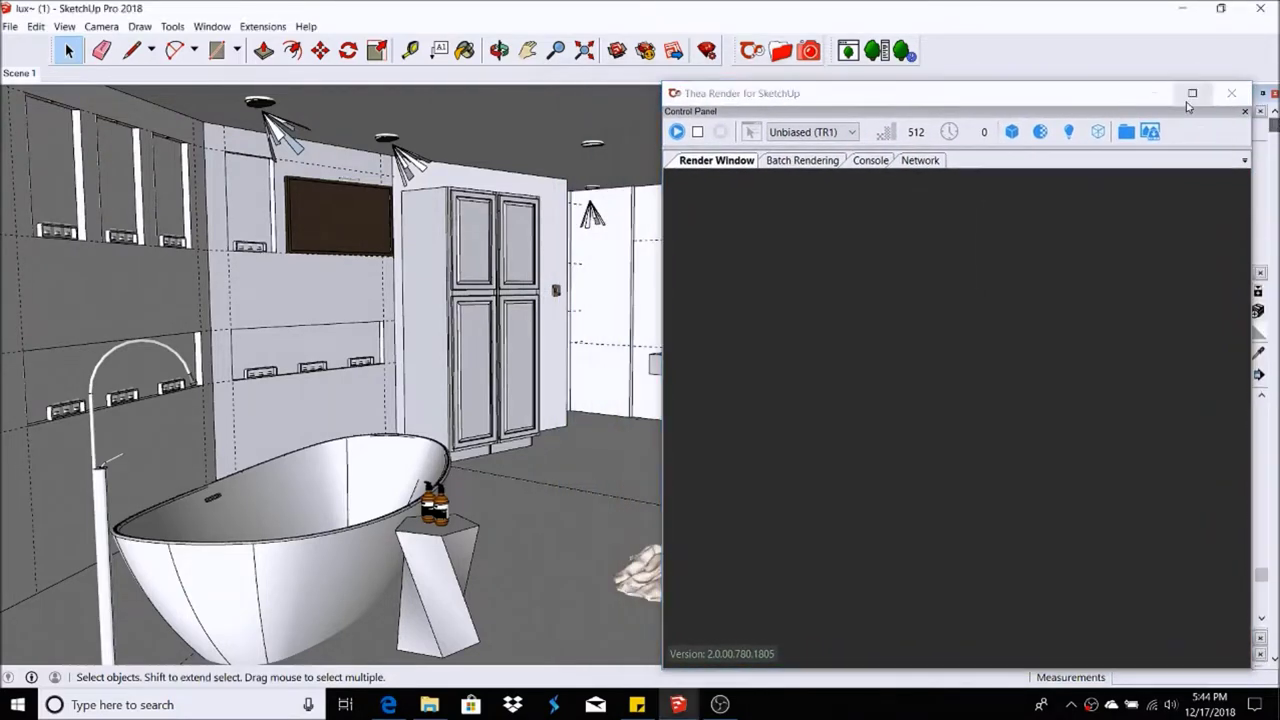
double_click(701, 672)
- Start an interactive Presto (MC) render in the Thea window and orbit to a floor-level view
left_click(810, 110)
left_click(806, 183)
left_click(926, 110)
left_click(900, 126)
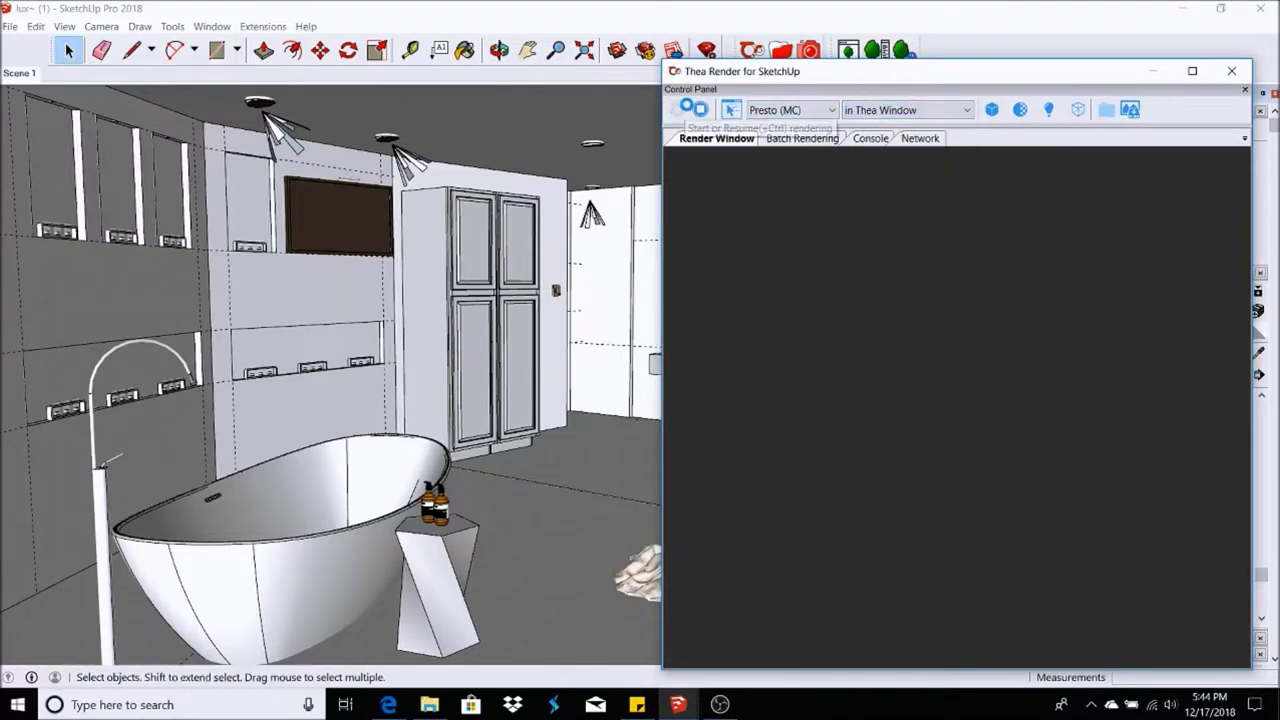
left_click(689, 110)
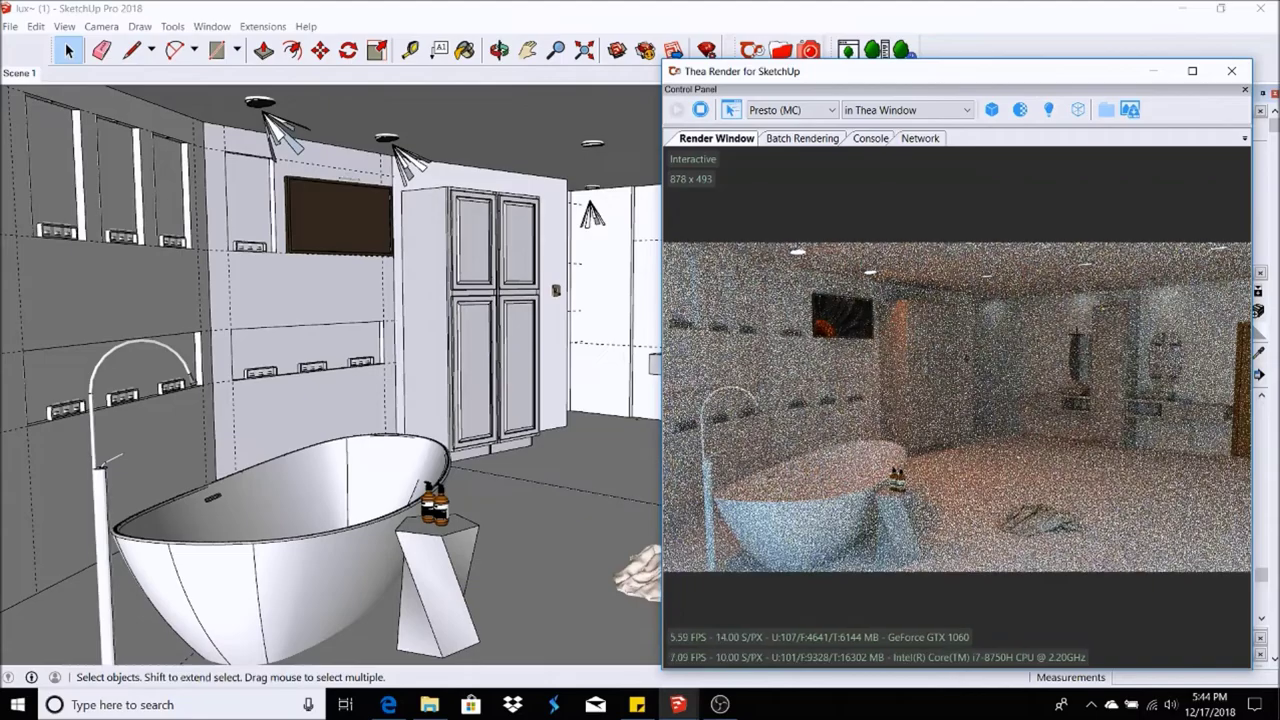
left_click(499, 50)
mouse_move(450, 350)
left_mouse_down()
mouse_move(406, 526)
mouse_move(323, 483)
mouse_move(349, 437)
mouse_move(453, 334)
left_mouse_up()
- Return to the saved bathroom view and check the Thea Render extension menu without choosing anything
left_click(18, 73)
left_click(68, 52)
left_click(262, 26)
mouse_move(288, 60)
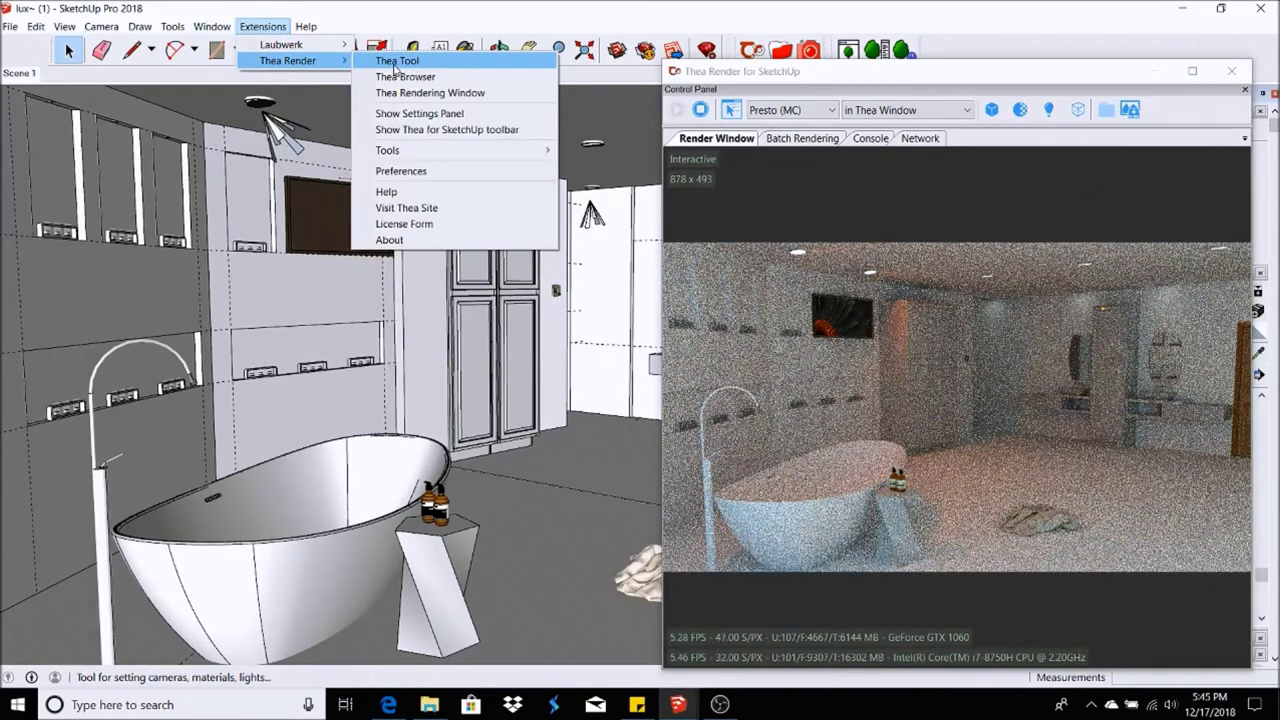
left_click(86, 50)
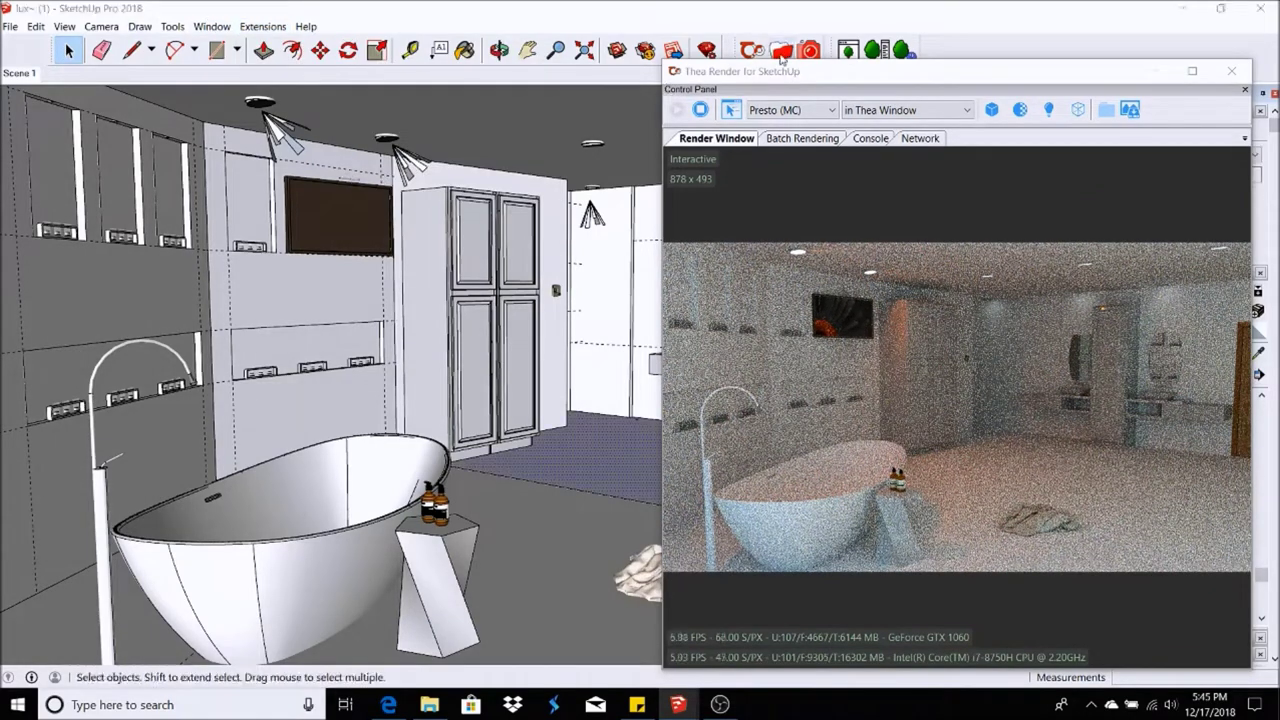
- Load the 2x2_08 tile from the local Materials > NS Tiles folder in the Thea browser
left_click(781, 52)
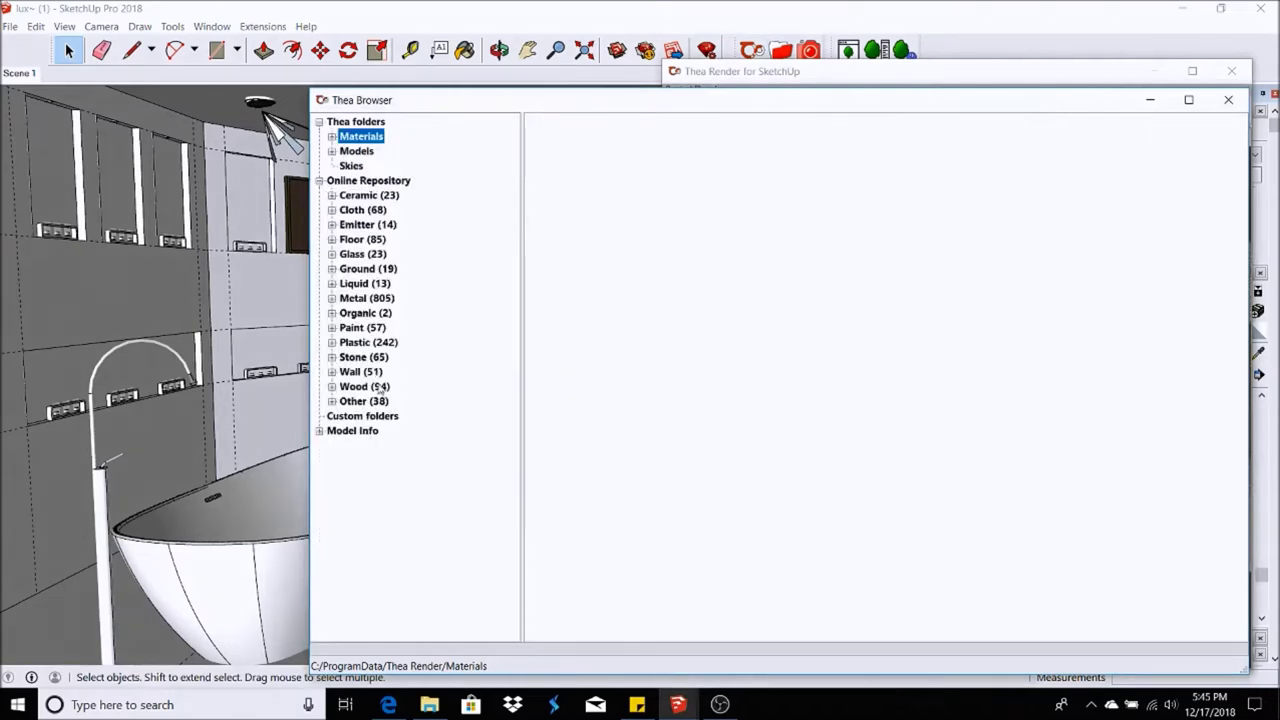
left_click(332, 357)
left_click(364, 415)
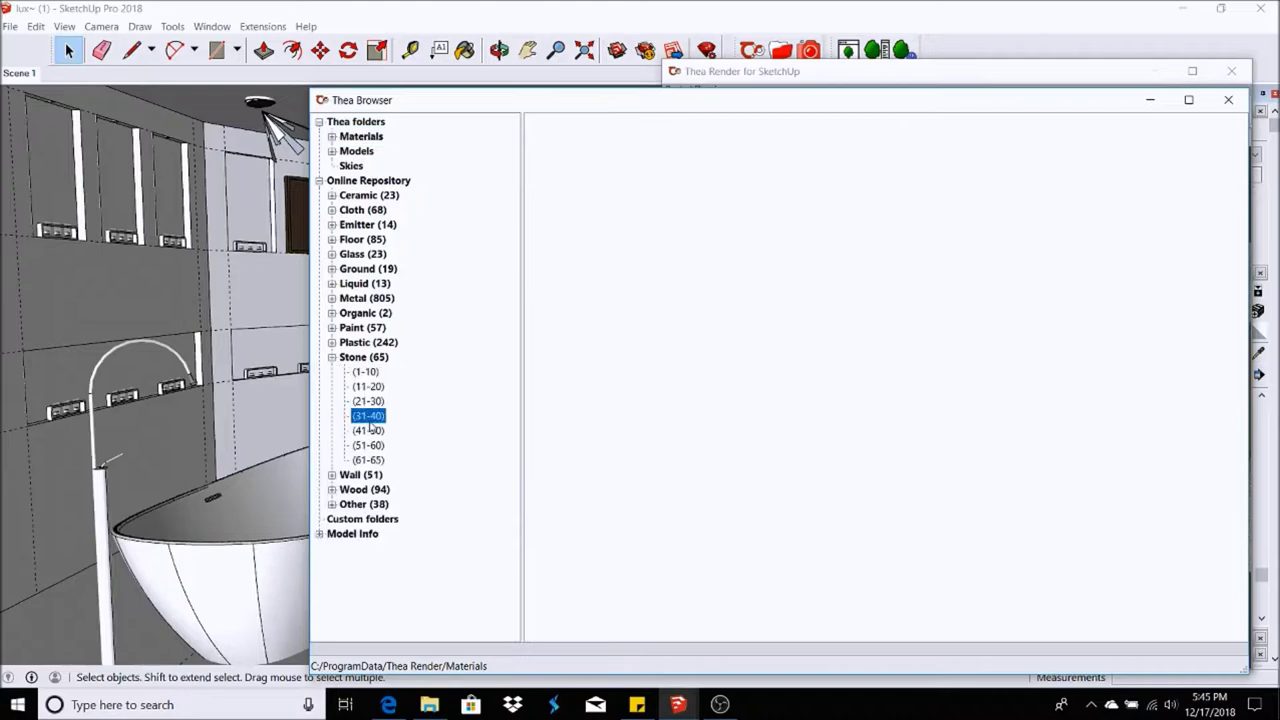
left_click(331, 136)
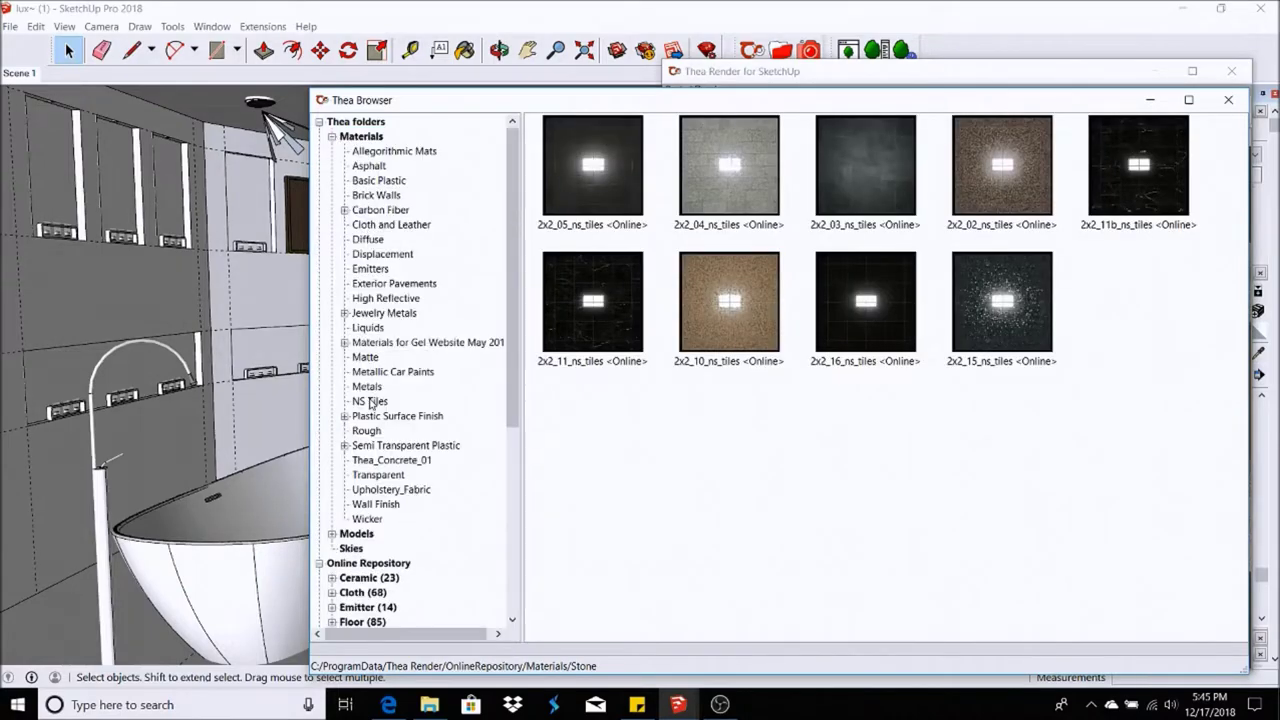
left_click(370, 401)
double_click(978, 268)
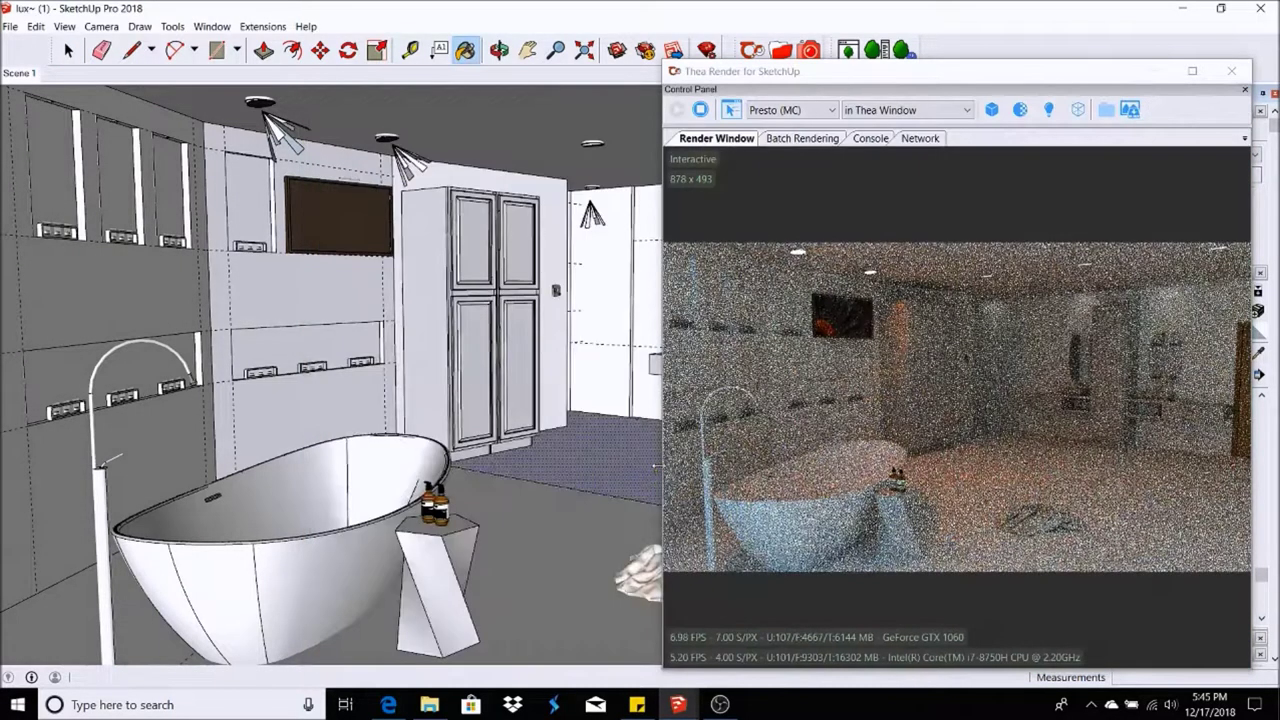
- Orbit close to the cabinet and paint the floor with the 2x2_08 tile
left_click(476, 432)
key("o")
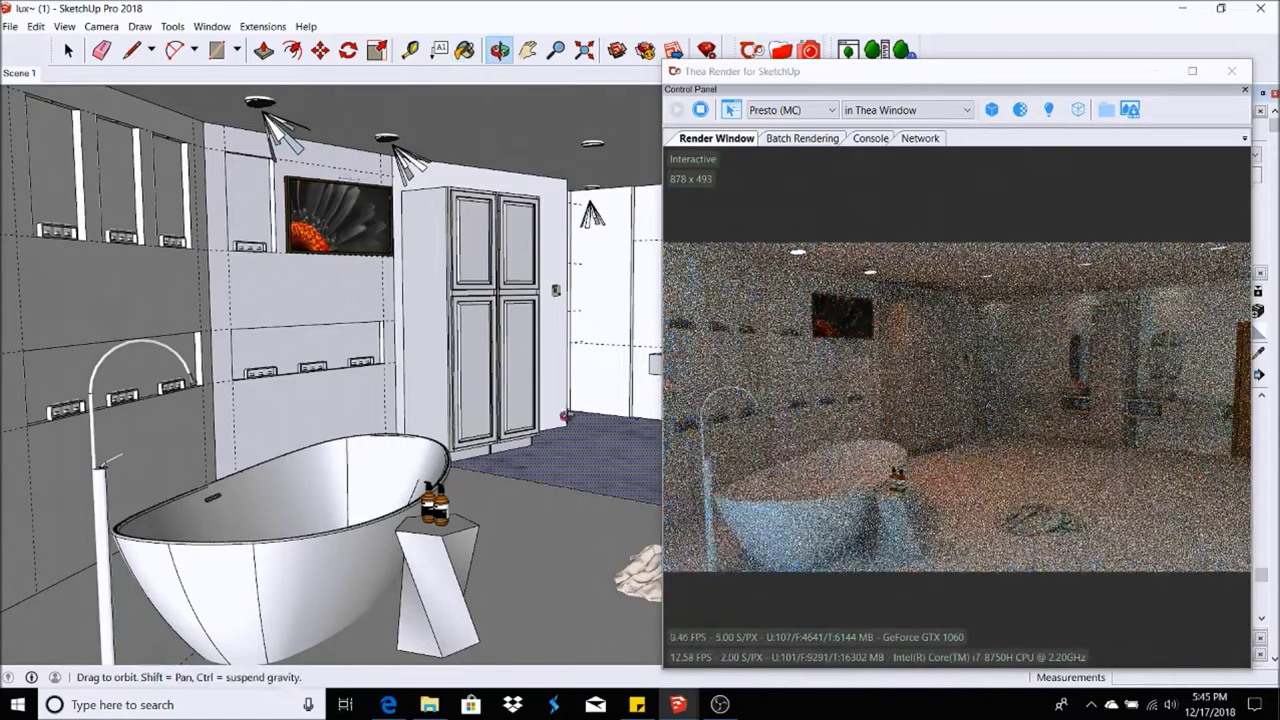
left_click_drag(480, 430, 440, 480)
left_click(68, 48)
right_click(446, 276)
key("Escape")
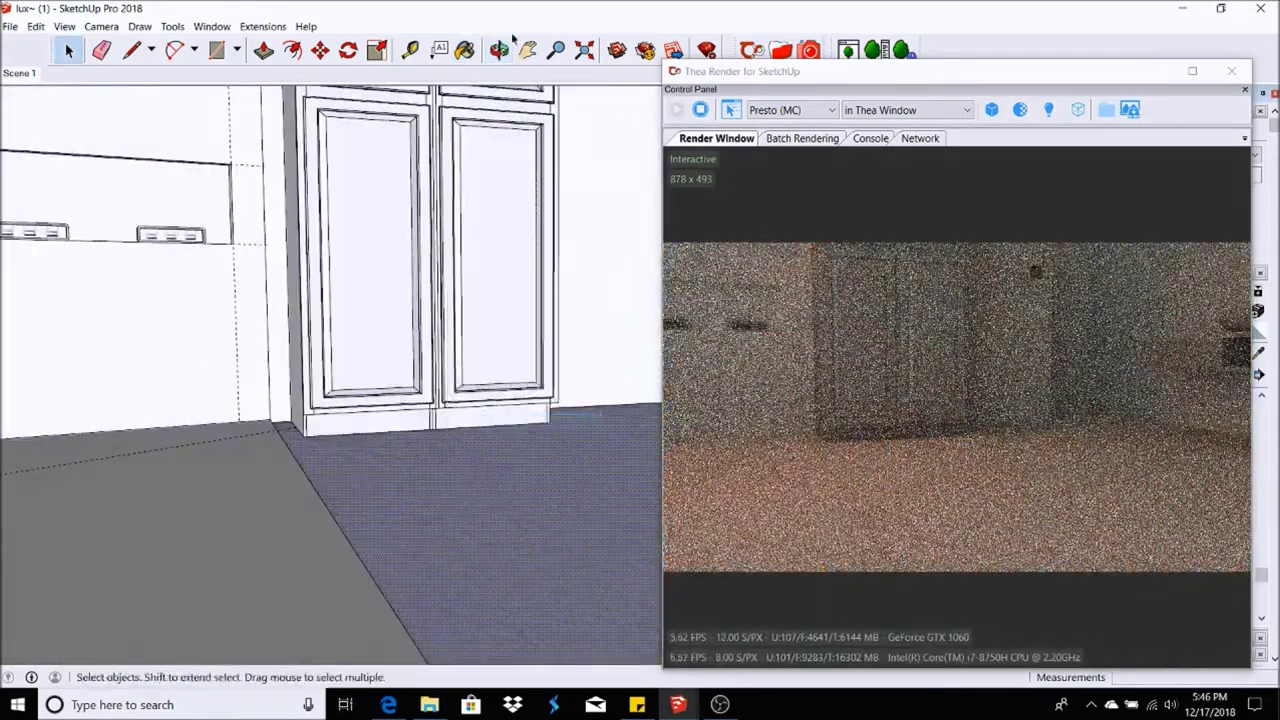
key("b")
- Return to the saved wide bathroom view
left_click(68, 48)
left_click(19, 72)
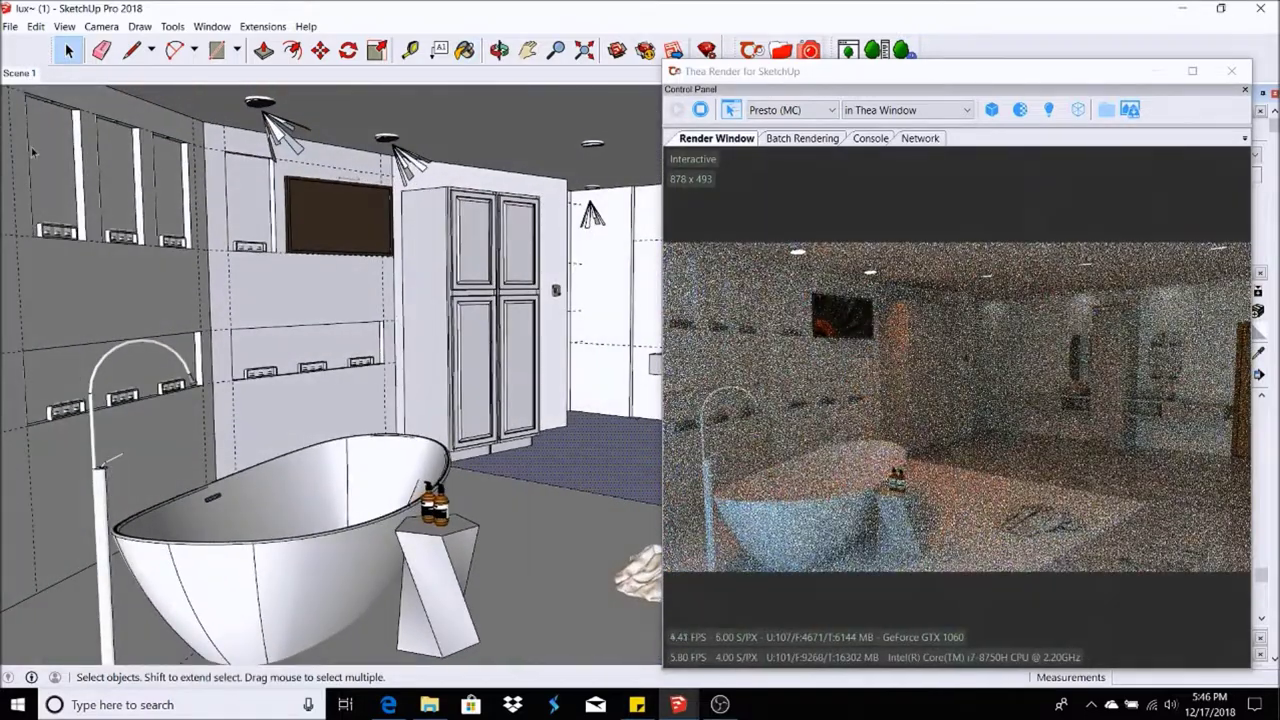
left_click(262, 26)
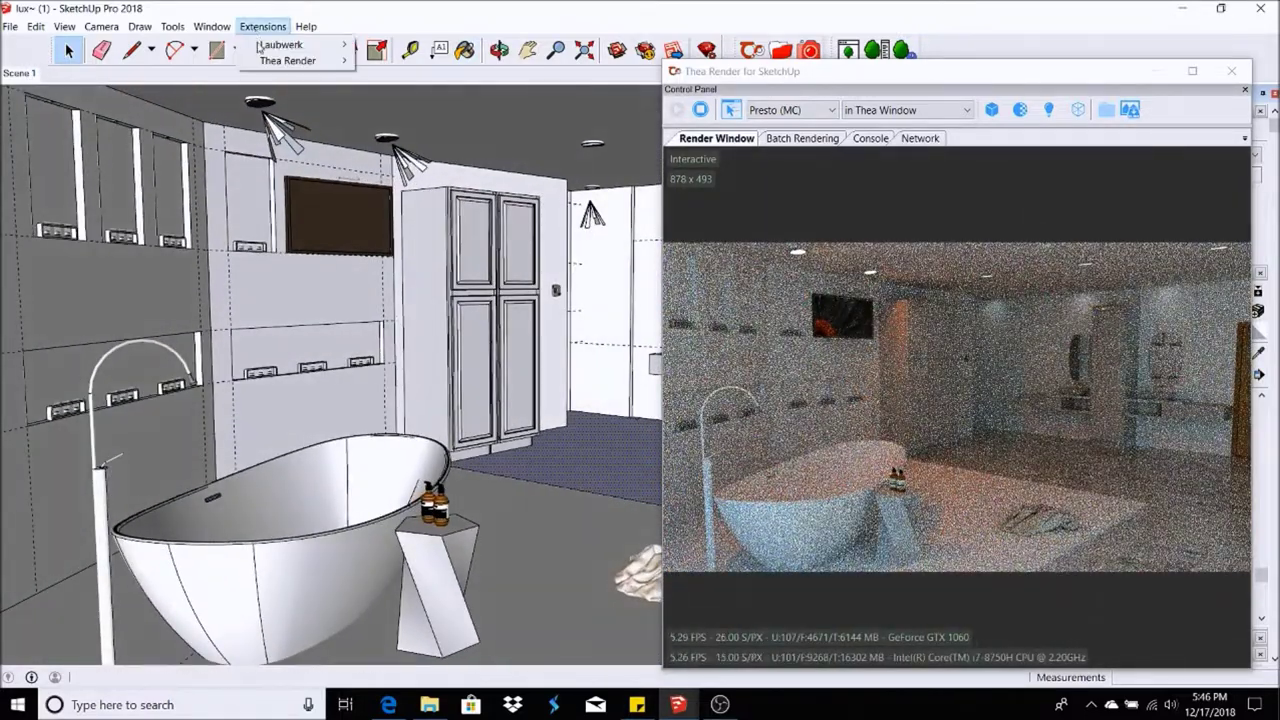
- Open the Thea Tool panel beside the render and select the ceiling IES light
left_click(420, 114)
mouse_move(415, 64)
left_mouse_down()
mouse_move(740, 92)
mouse_move(940, 85)
mouse_move(490, 82)
left_mouse_up()
left_click(70, 51)
left_click(275, 128)
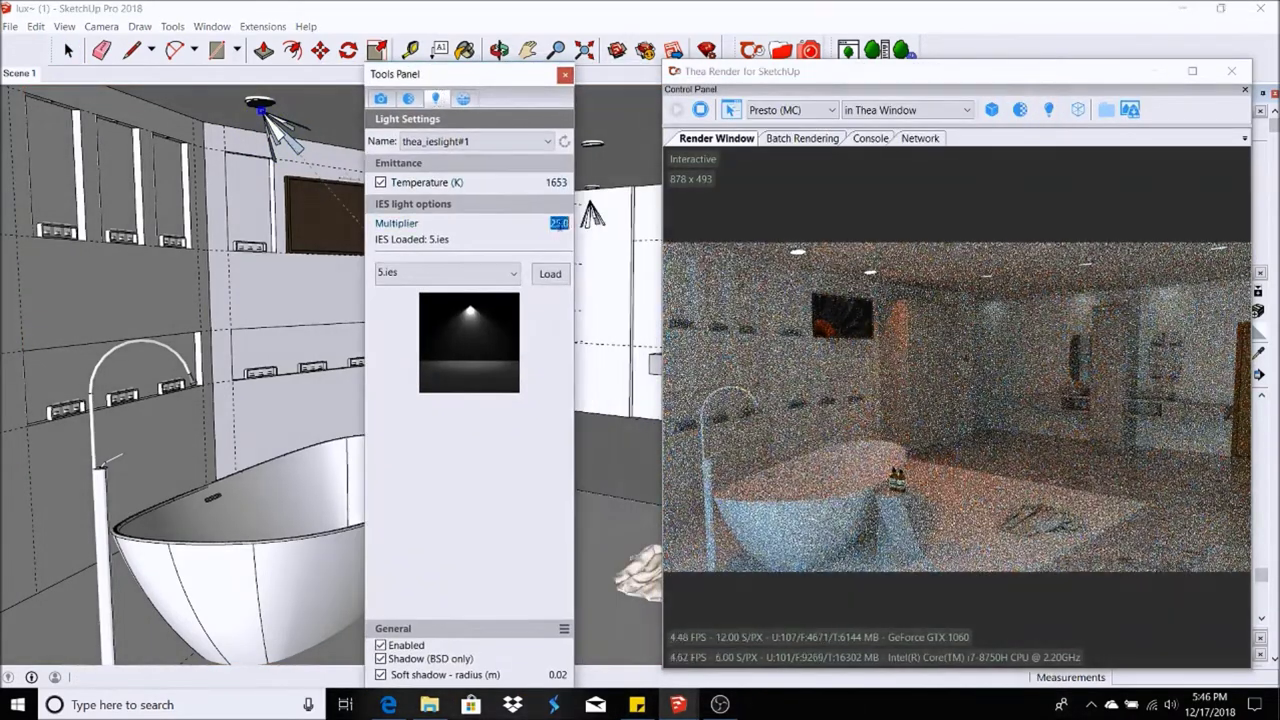
type("45")
- Give the IES light multiplier 45 and the 19.ies profile, with colour temperature off
left_click(471, 272)
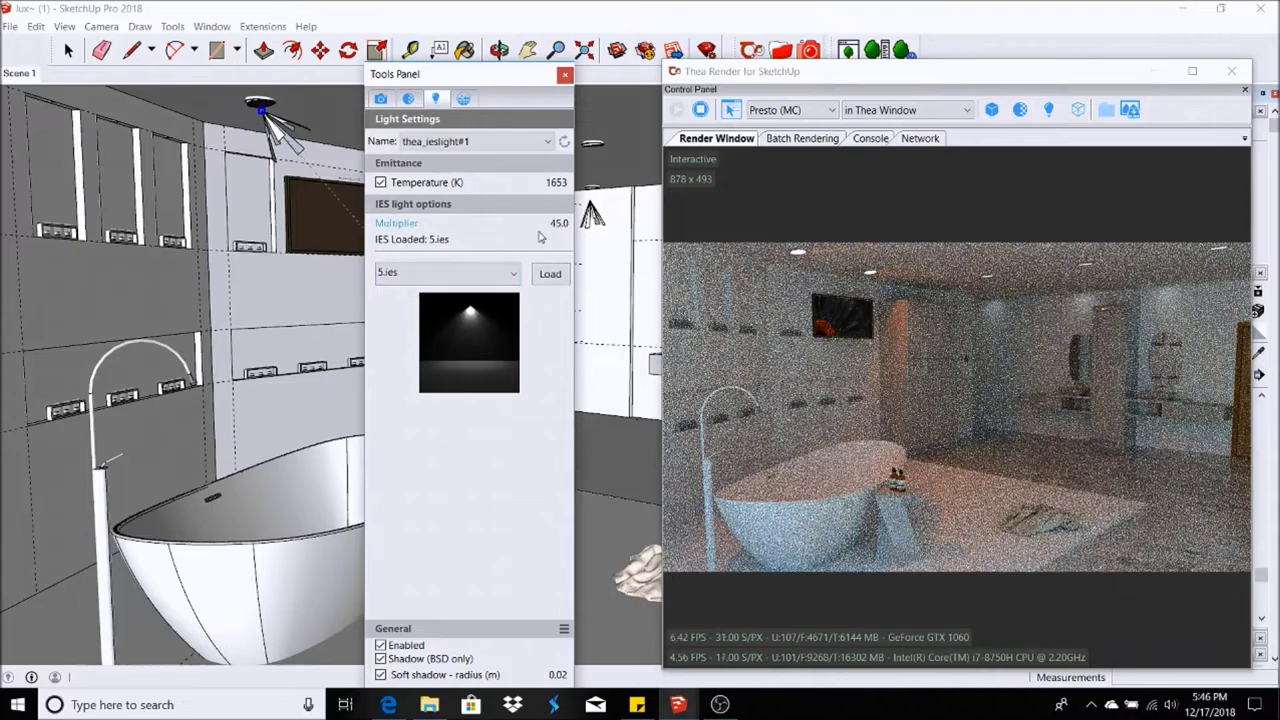
left_click(500, 273)
left_click(413, 448)
left_click(549, 274)
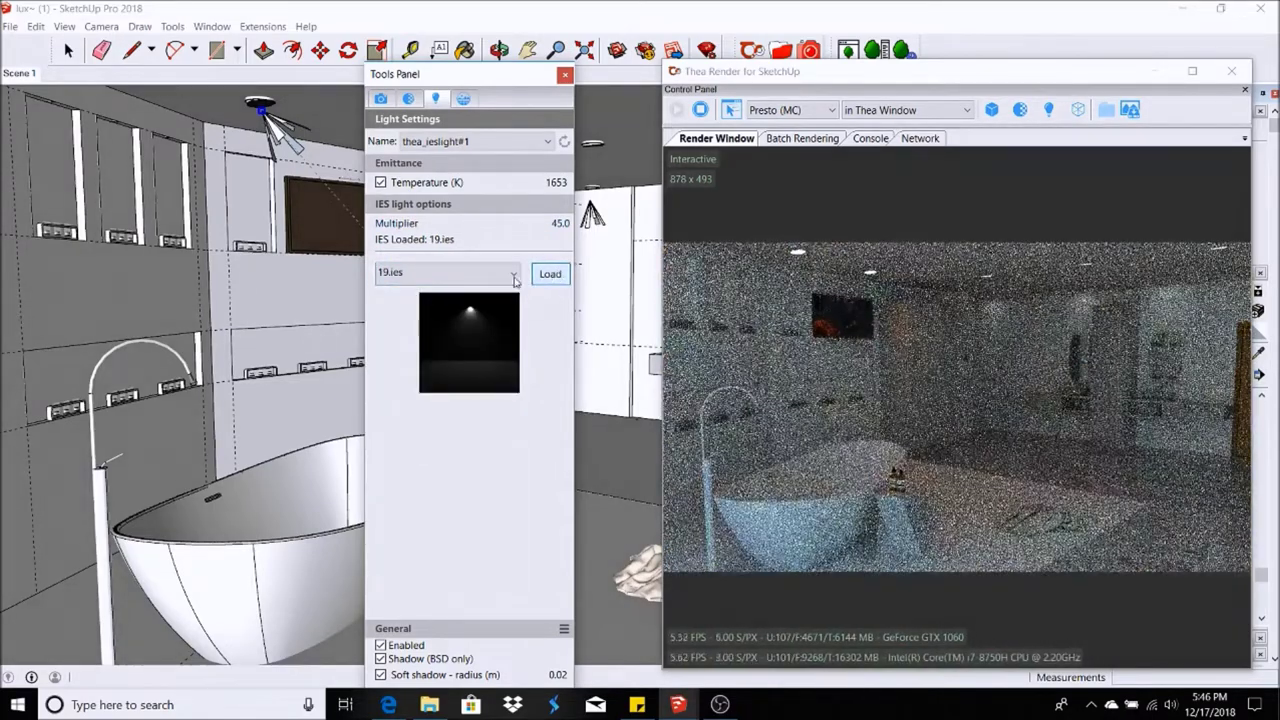
left_click(380, 183)
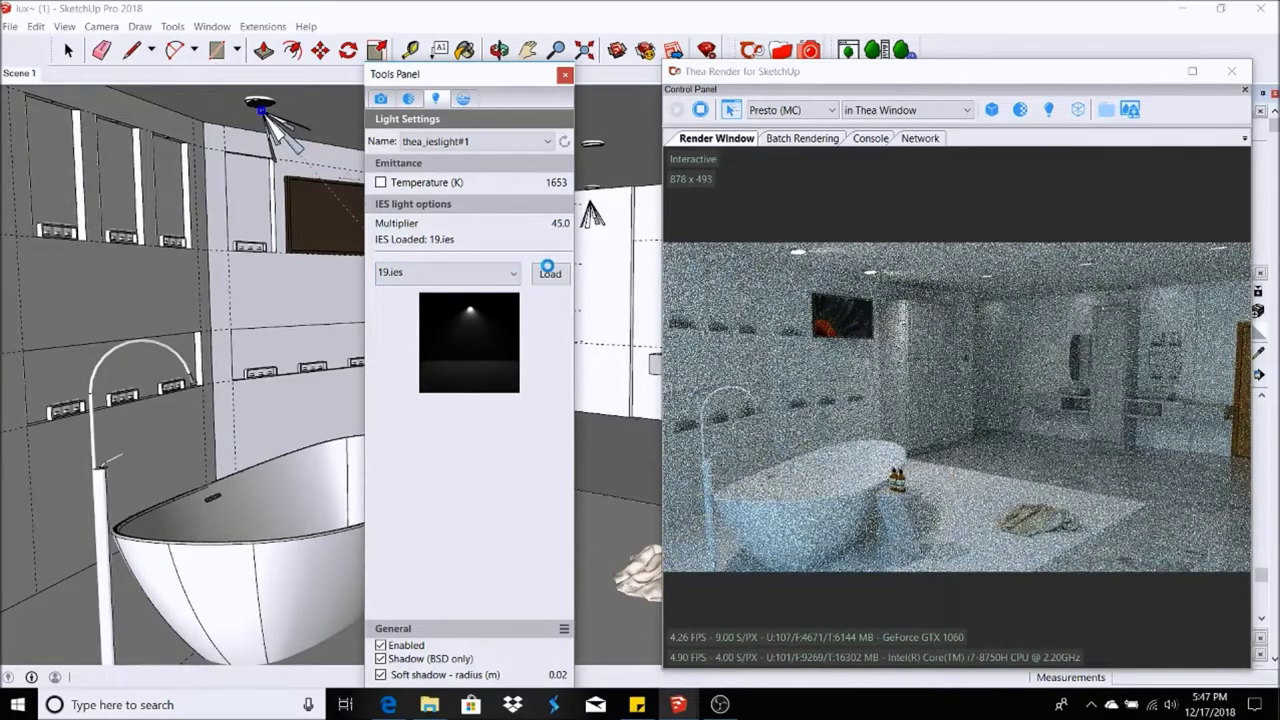
left_click(549, 276)
left_click(565, 76)
scroll(574, 470, "up", 5)
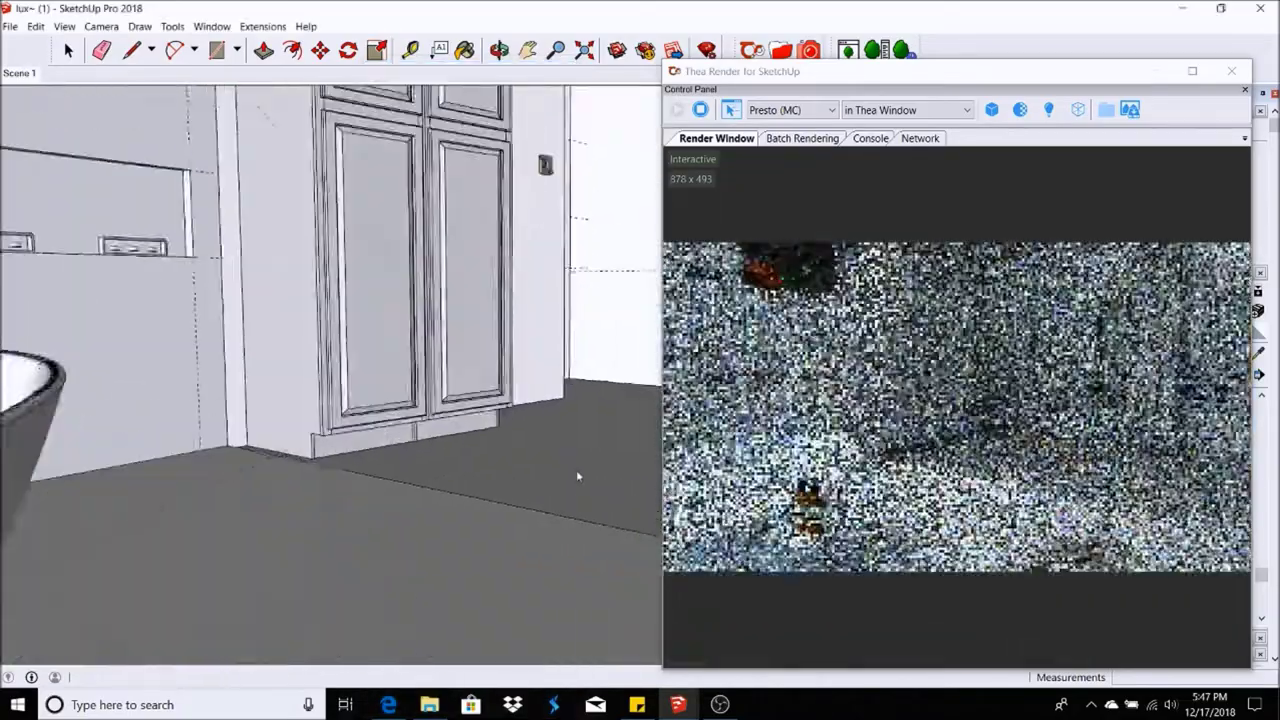
- Pick the TREKKER-DESIGNS carbon-fiber material from the Cloth (11-20) list in the Thea browser
scroll(444, 463, "down", 3)
key("space")
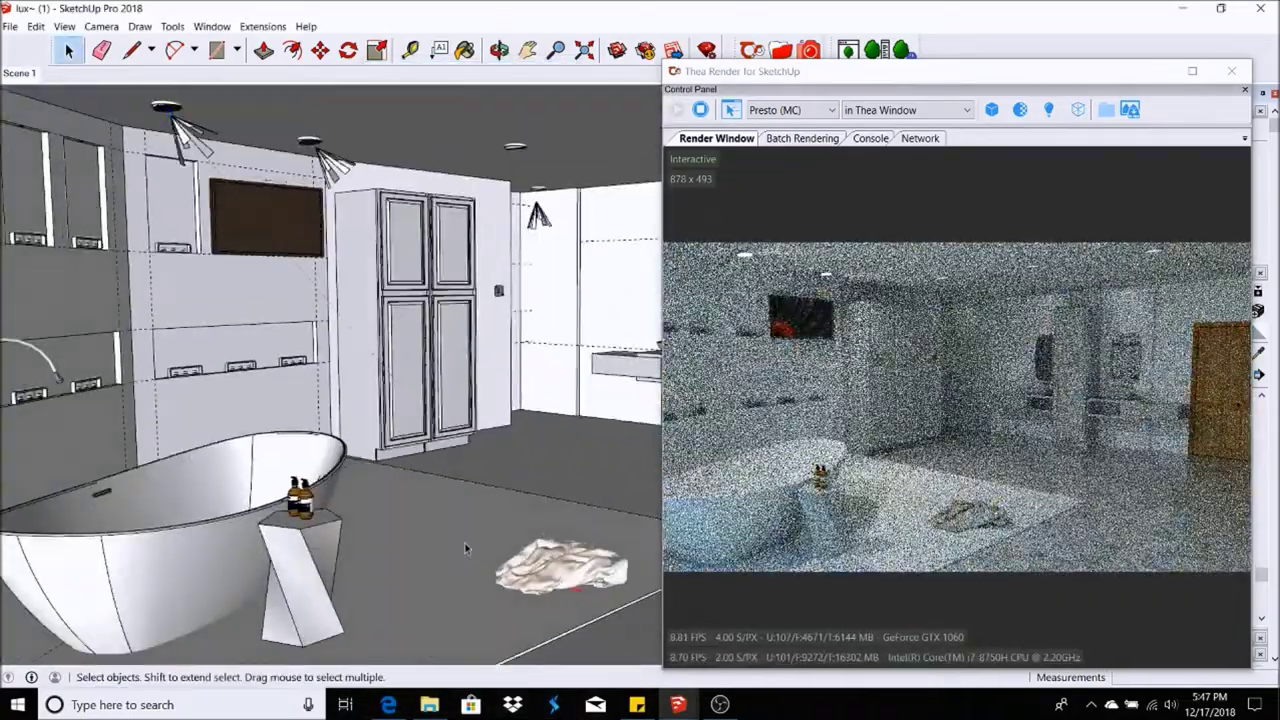
left_click(781, 50)
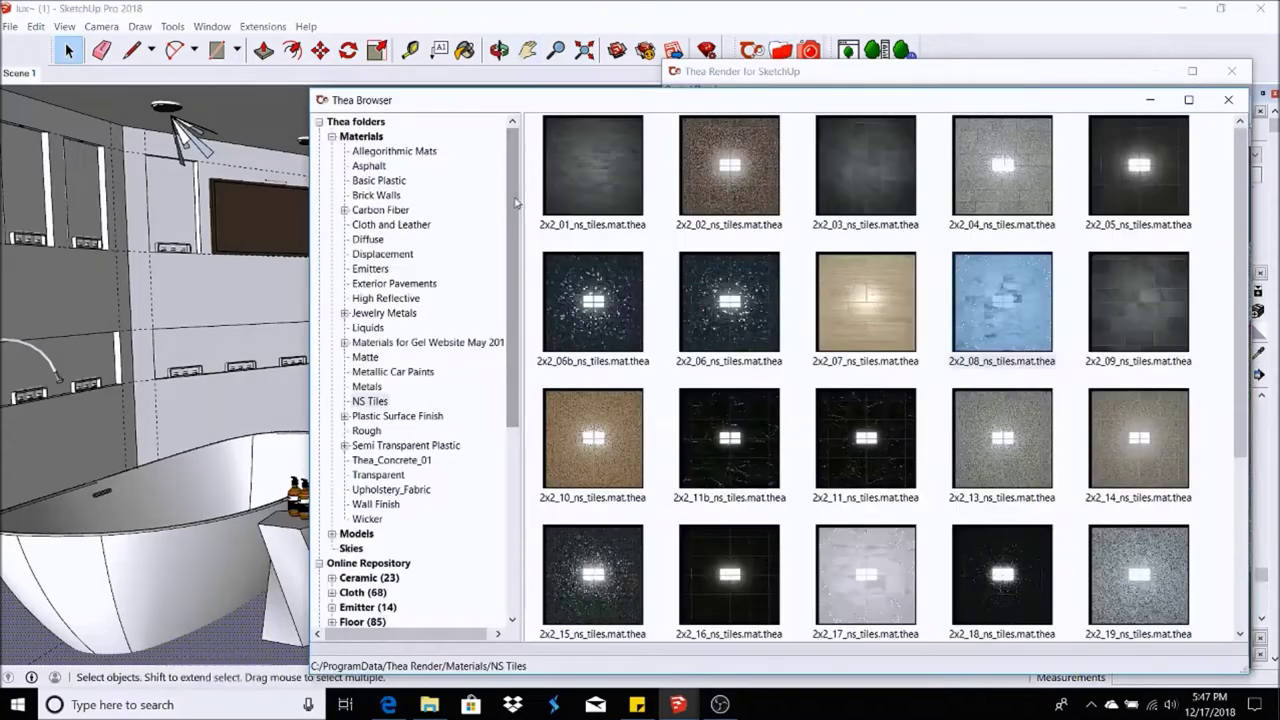
left_click(331, 136)
left_click(331, 210)
left_click(358, 225)
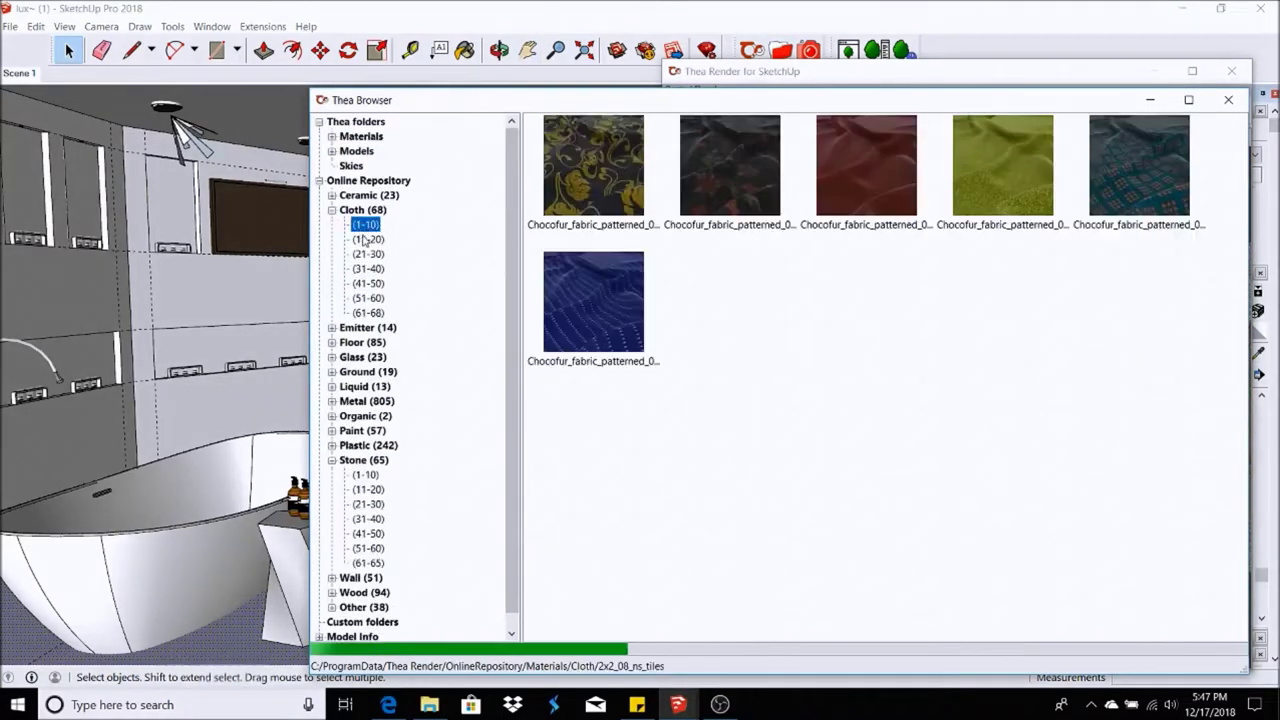
left_click(368, 240)
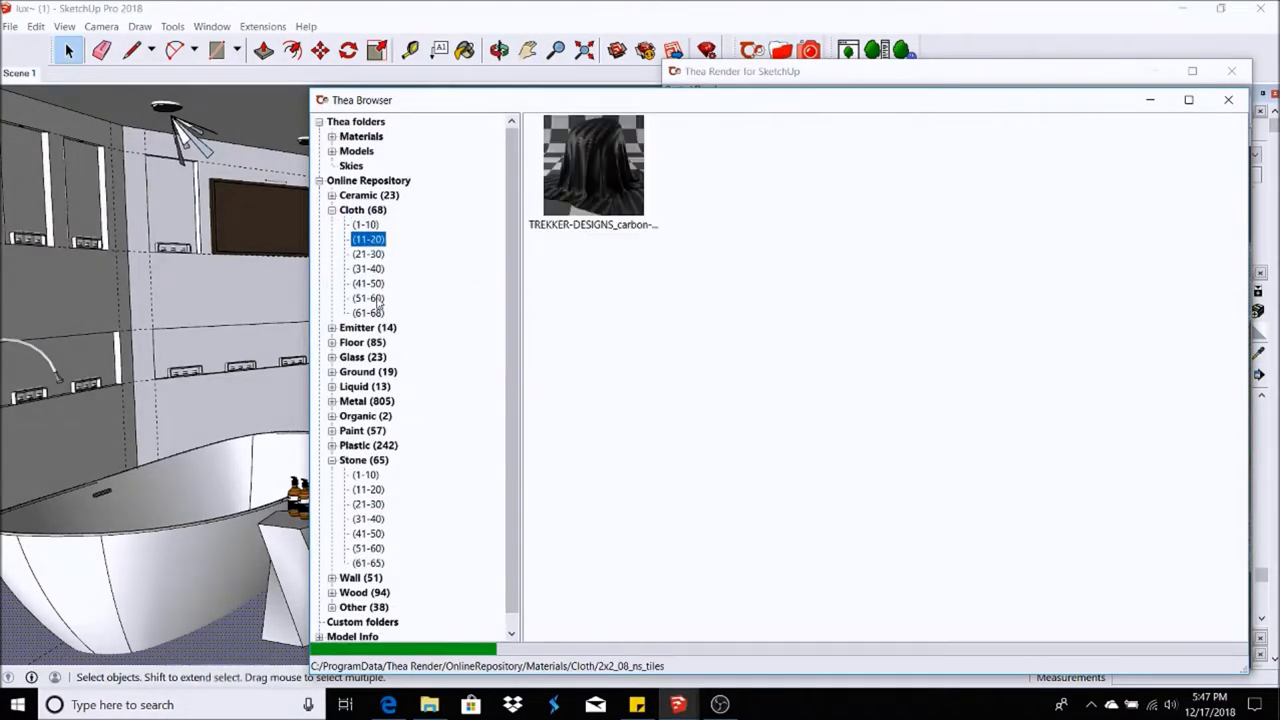
left_click(603, 190)
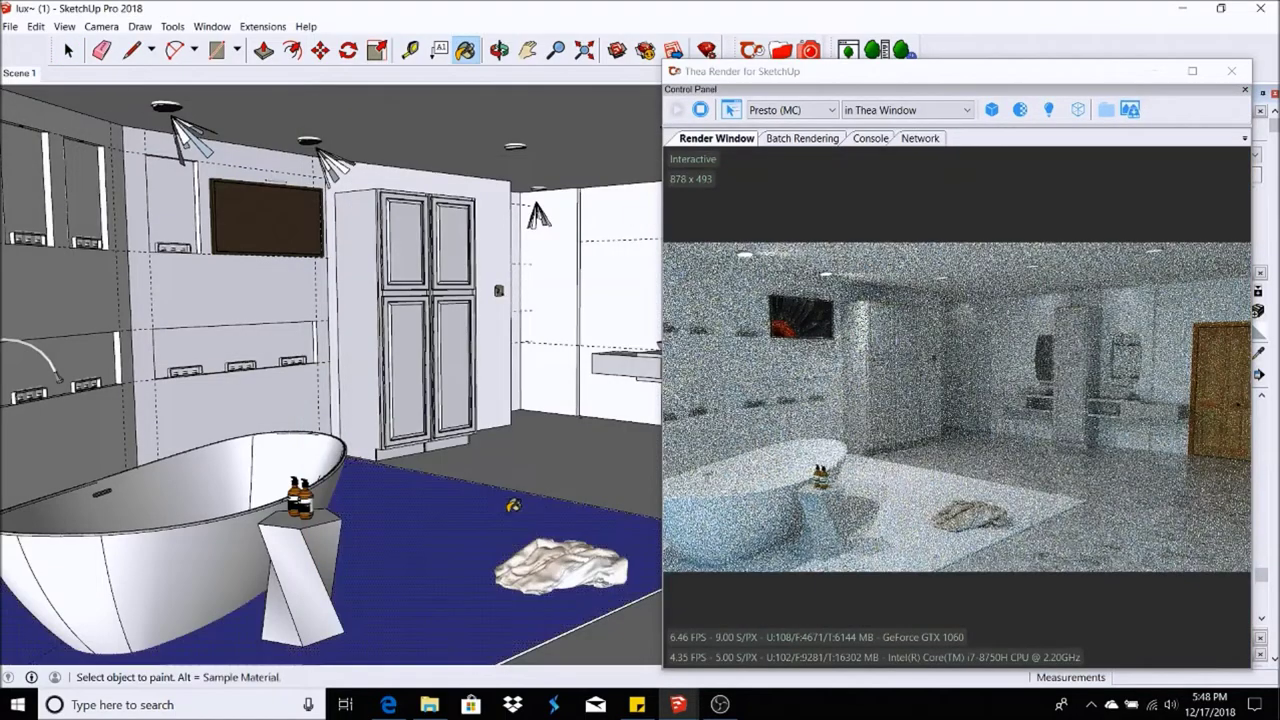
scroll(570, 638, "up", 3)
- Reverse the floor mat's faces and repaint it with the carbon-fiber cloth material
scroll(570, 638, "up", 2)
key("space")
right_click(264, 458)
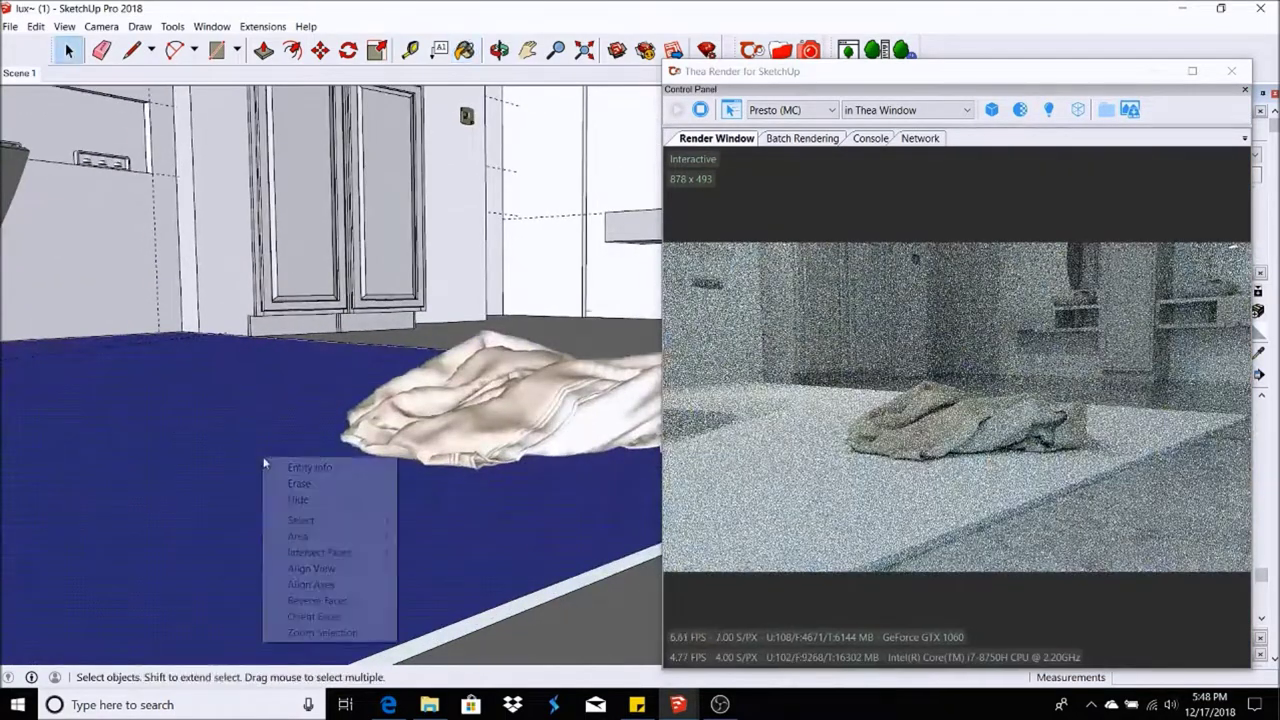
left_click(337, 603)
key("b")
left_click(420, 478)
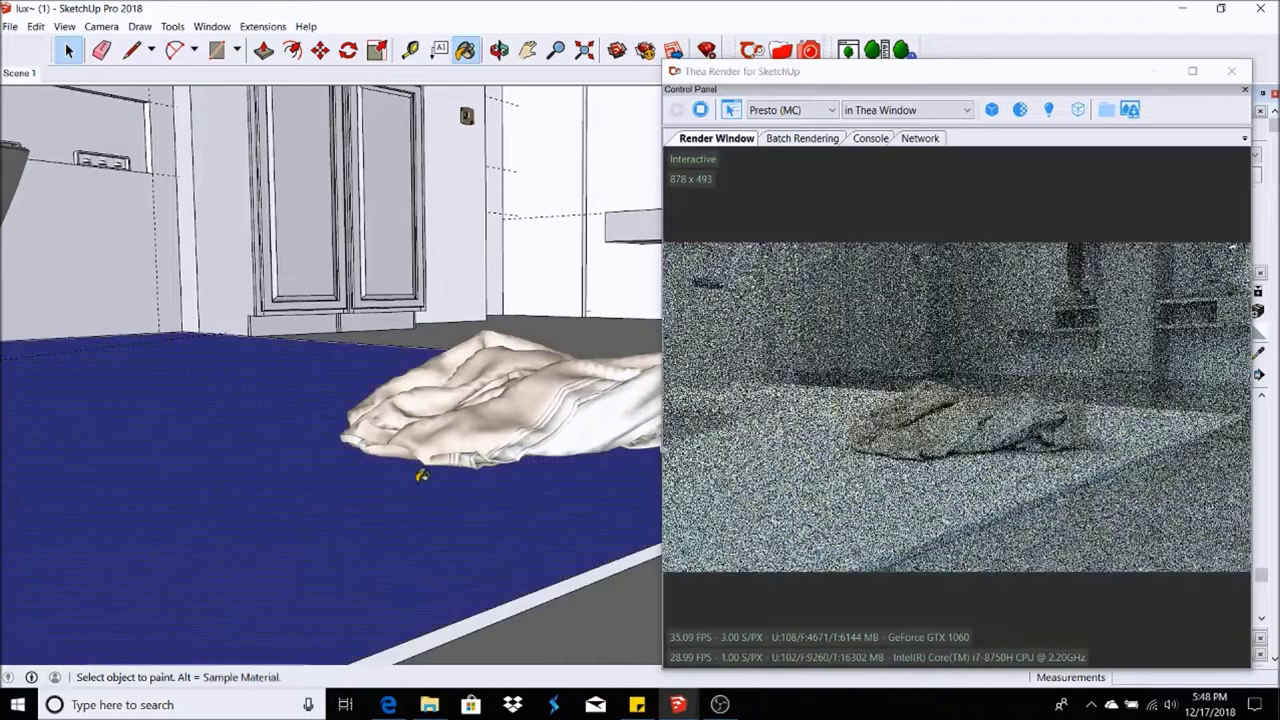
- Paint the mat's white edge strip with the same cloth material
scroll(530, 302, "up", 2)
scroll(530, 302, "down", 3)
key("space")
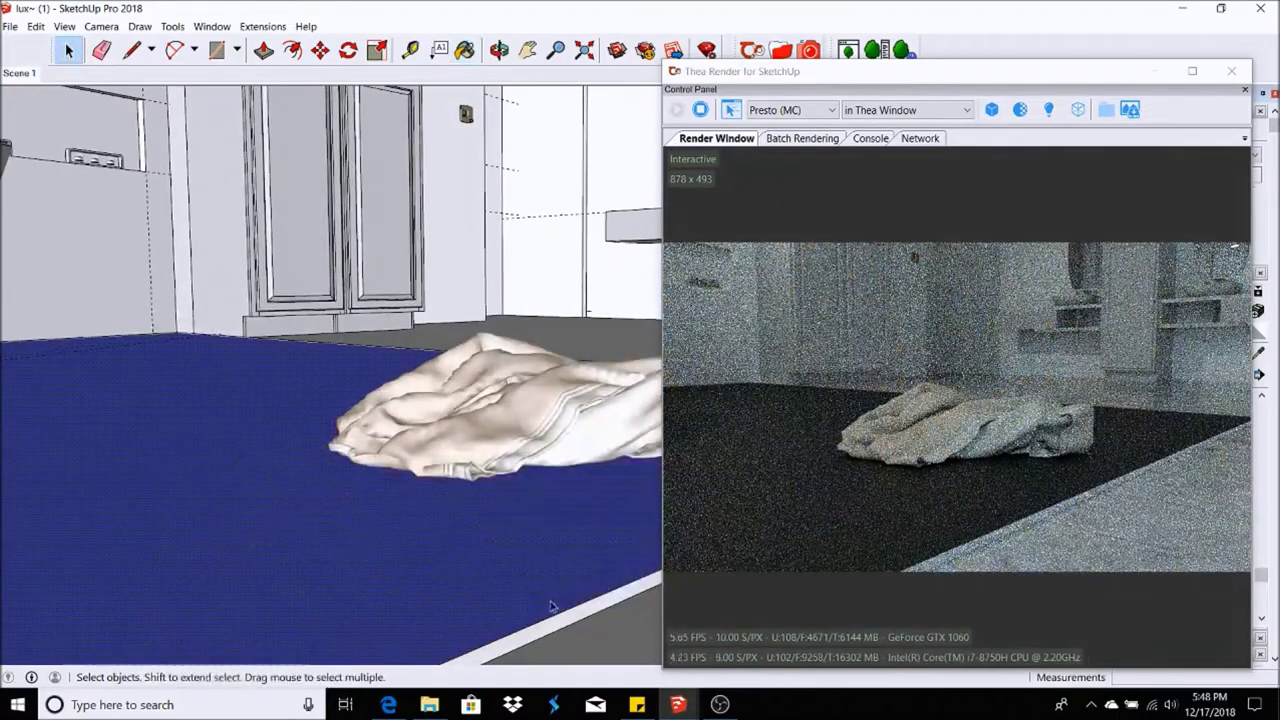
left_click(458, 54)
left_click(600, 598)
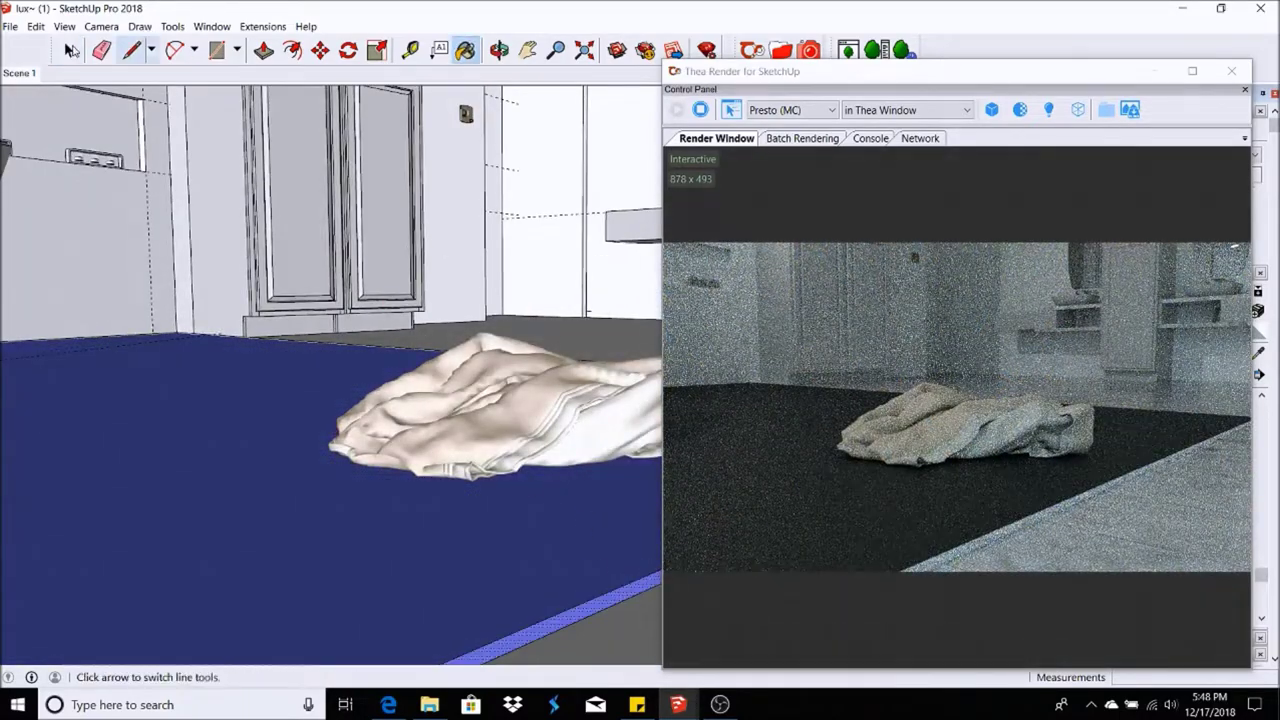
- Orbit slightly and paint the mat's other edge strip with the cloth material
middle_click_drag(497, 430, 557, 400)
key("space")
right_click(557, 400)
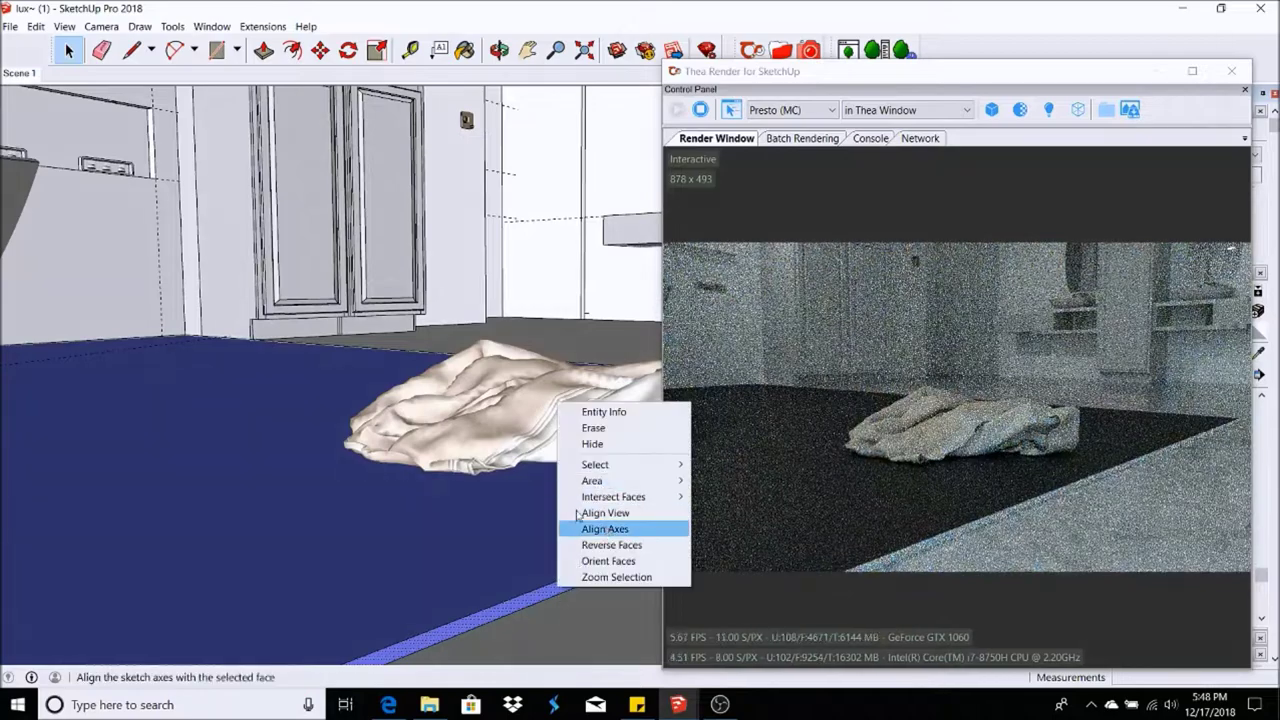
left_click(600, 528)
right_click(530, 607)
left_click(590, 540)
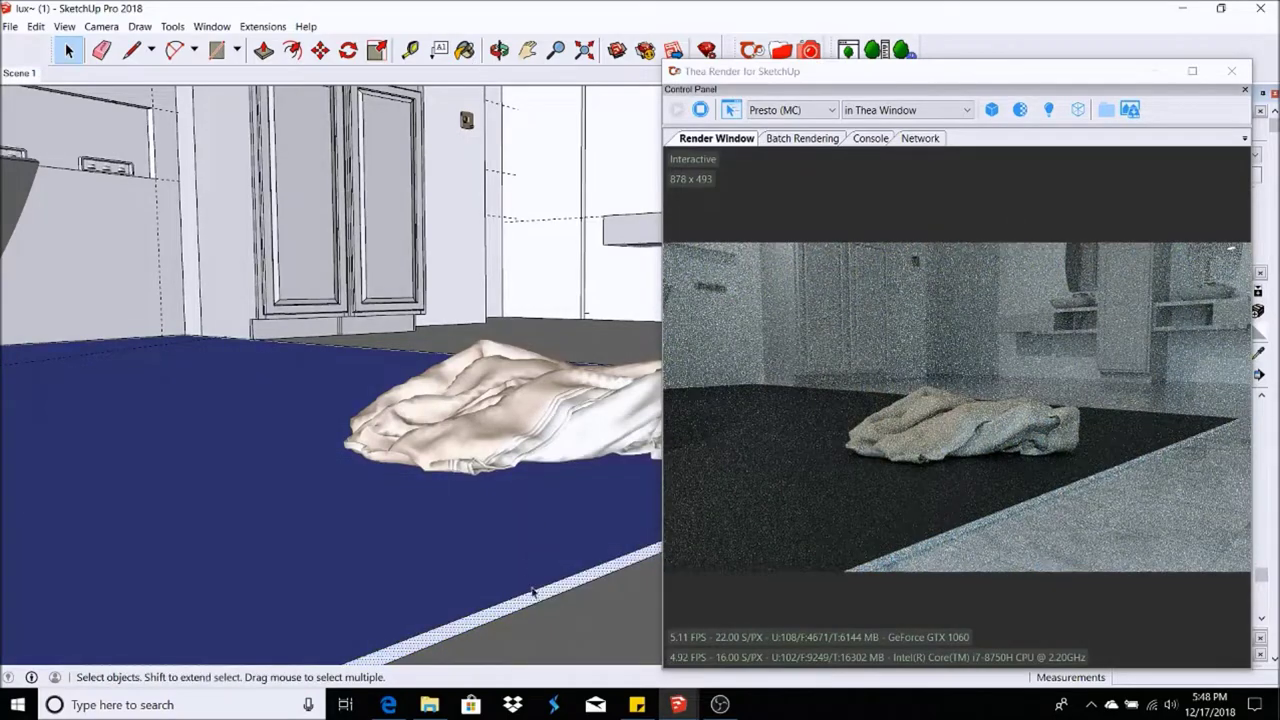
key("b")
left_click(563, 586)
- Look down at the towel, open its nested cloth group and select the entire cloth mesh
key("space")
mouse_move(549, 223)
middle_mouse_down()
mouse_move(552, 490)
mouse_move(460, 495)
middle_mouse_up()
key("space")
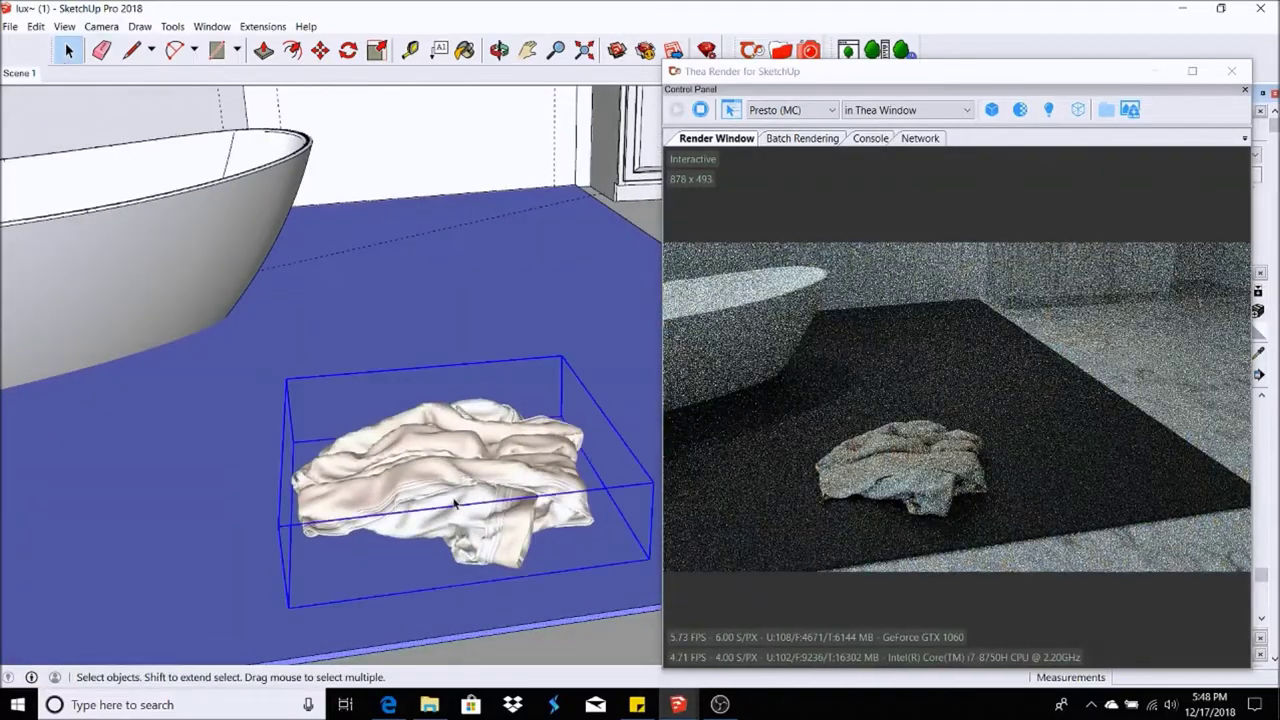
double_click(436, 496)
left_click(436, 496)
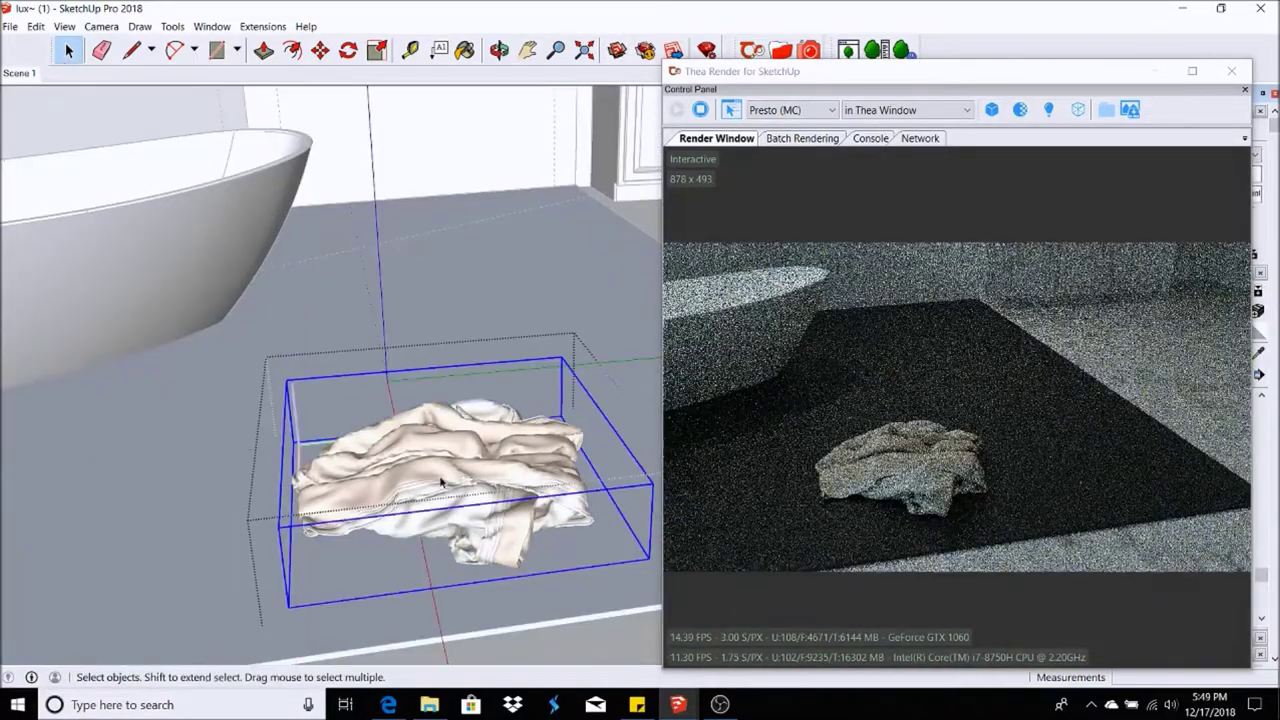
double_click(438, 484)
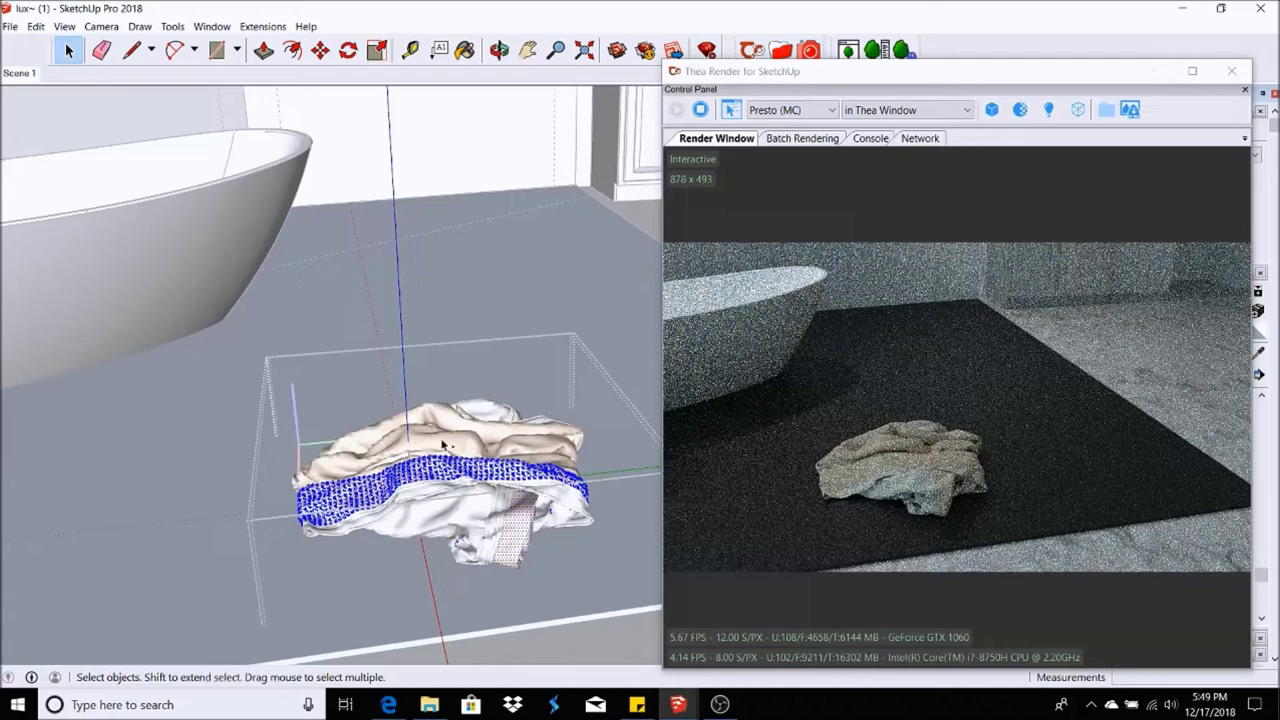
left_click_drag(244, 326, 646, 620)
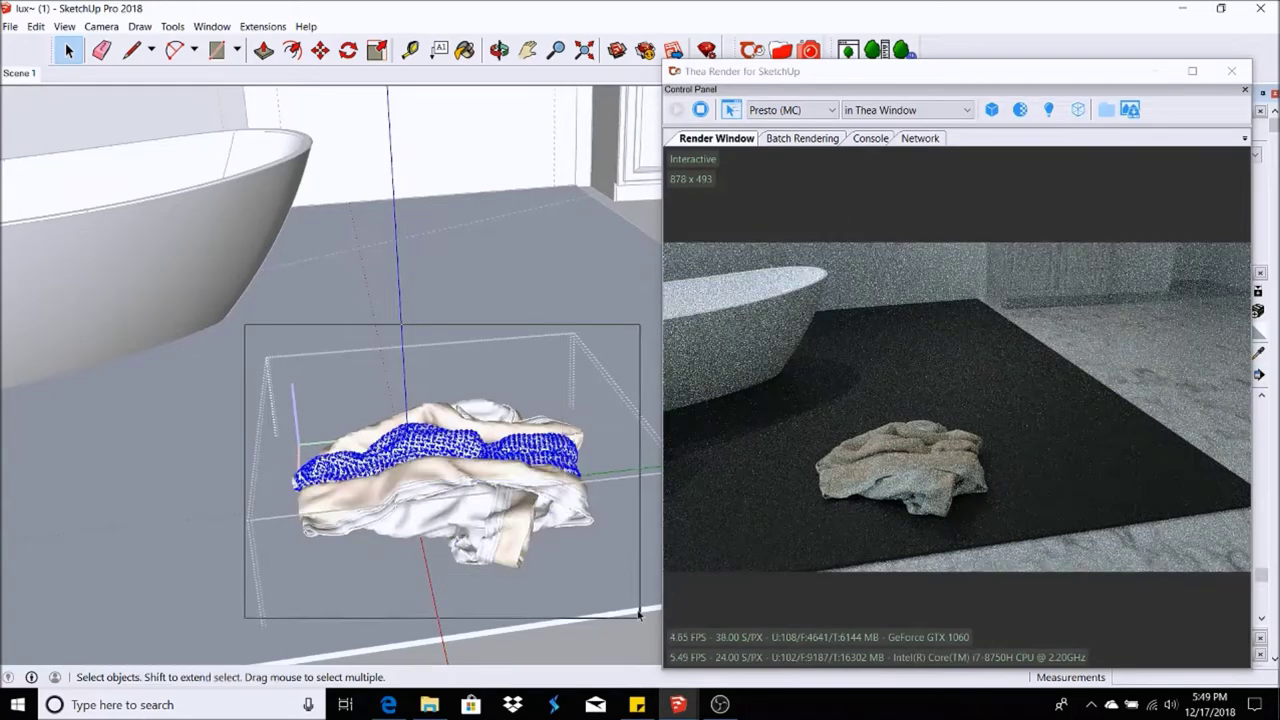
left_click(673, 50)
- Paint the cloth with the green Chocofur_fabric_patterned_05 fabric and orbit to inspect it
left_click(366, 224)
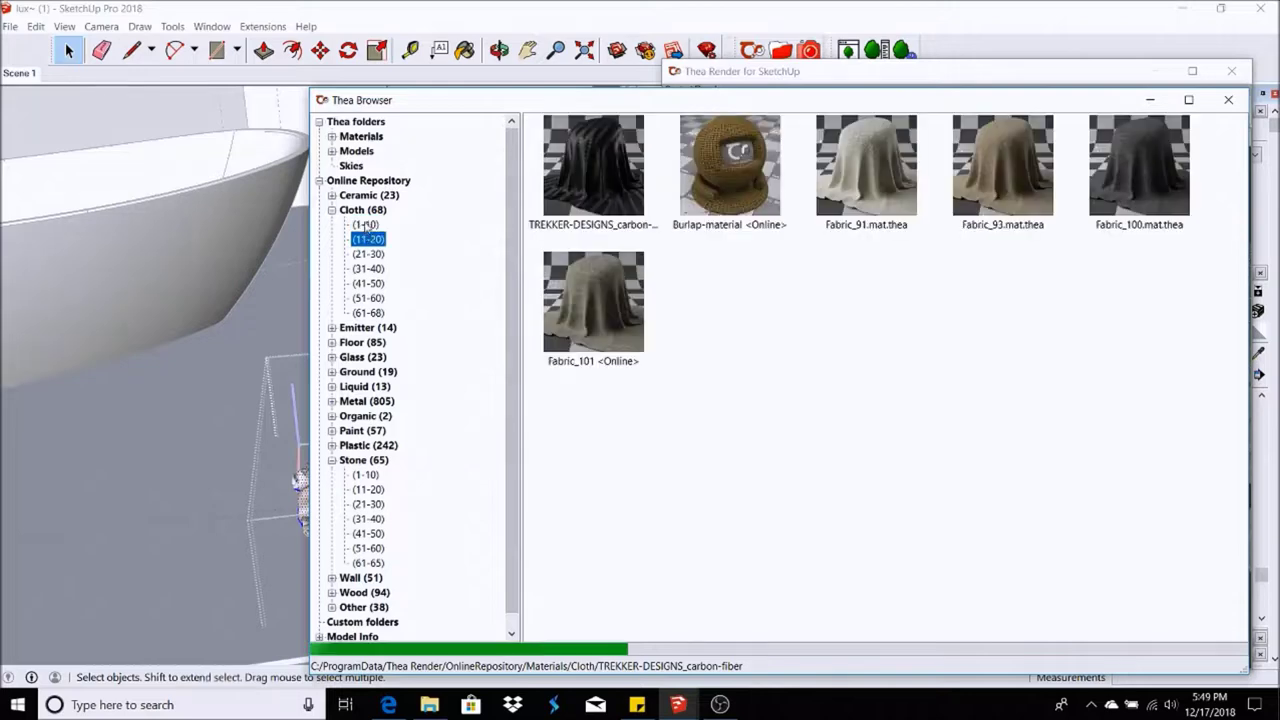
left_click(999, 147)
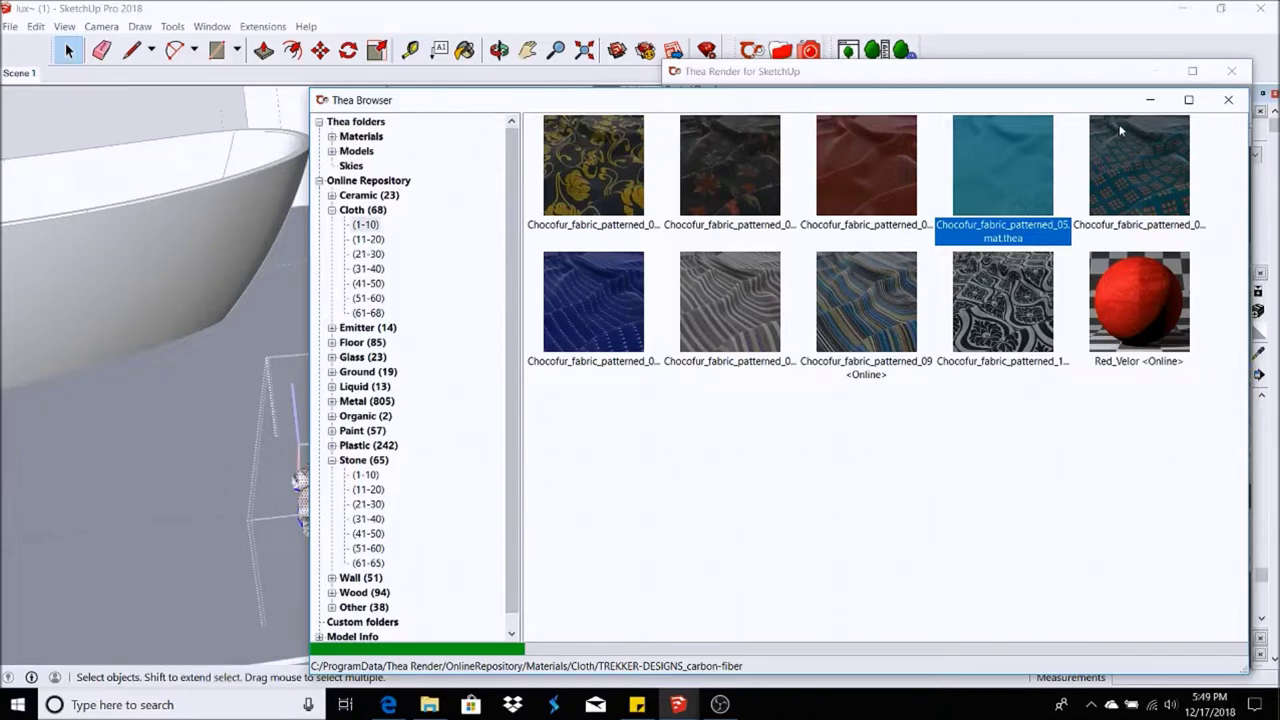
left_click(1151, 104)
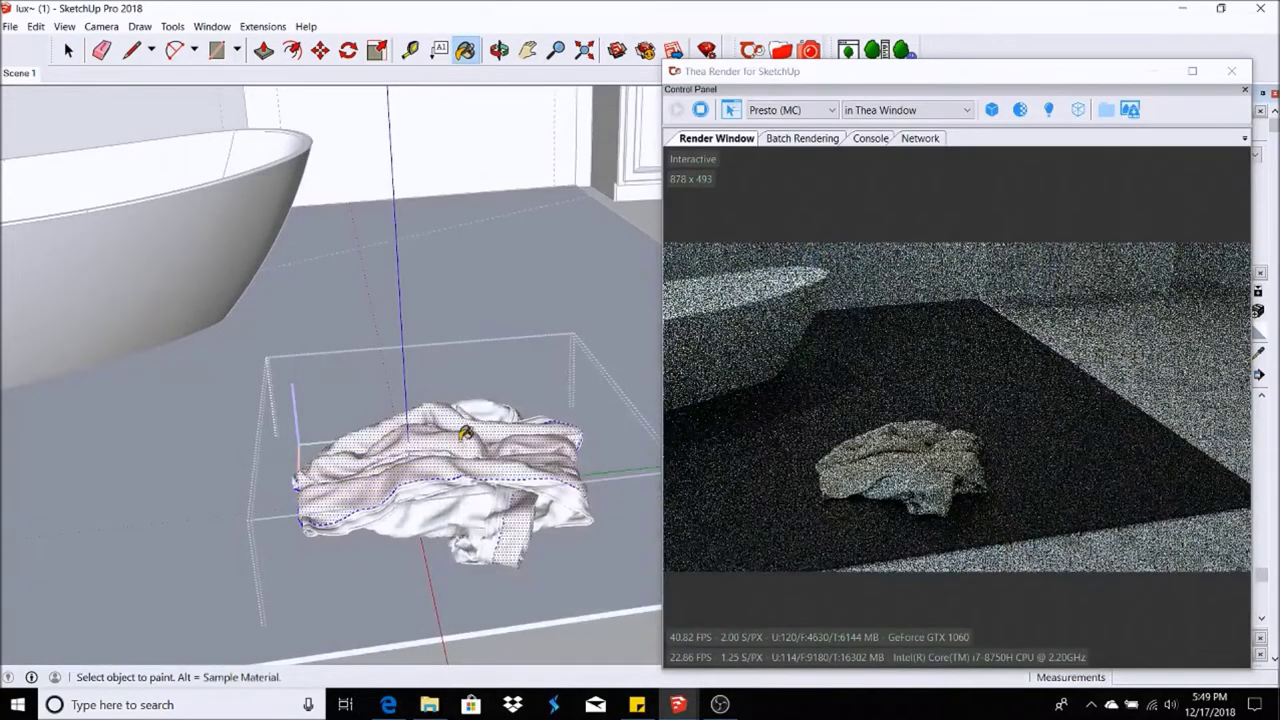
left_click(446, 452)
scroll(446, 452, "up", 1)
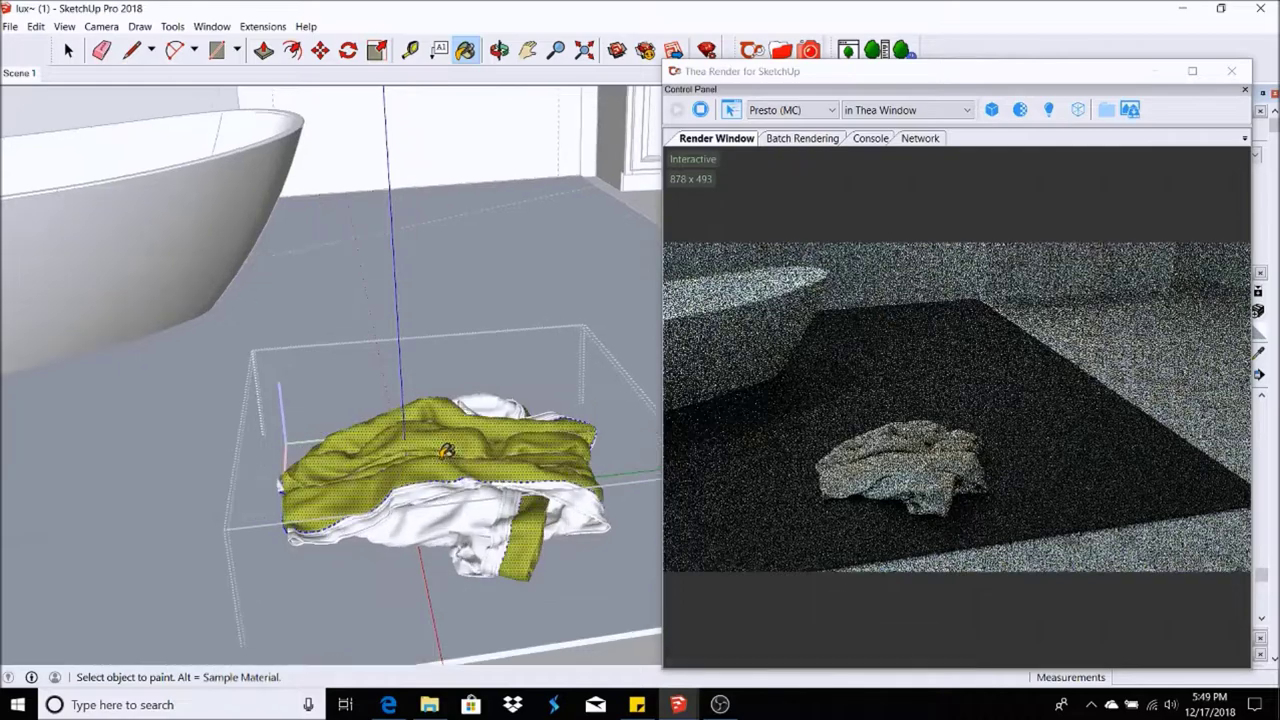
middle_click_drag(455, 460, 546, 362)
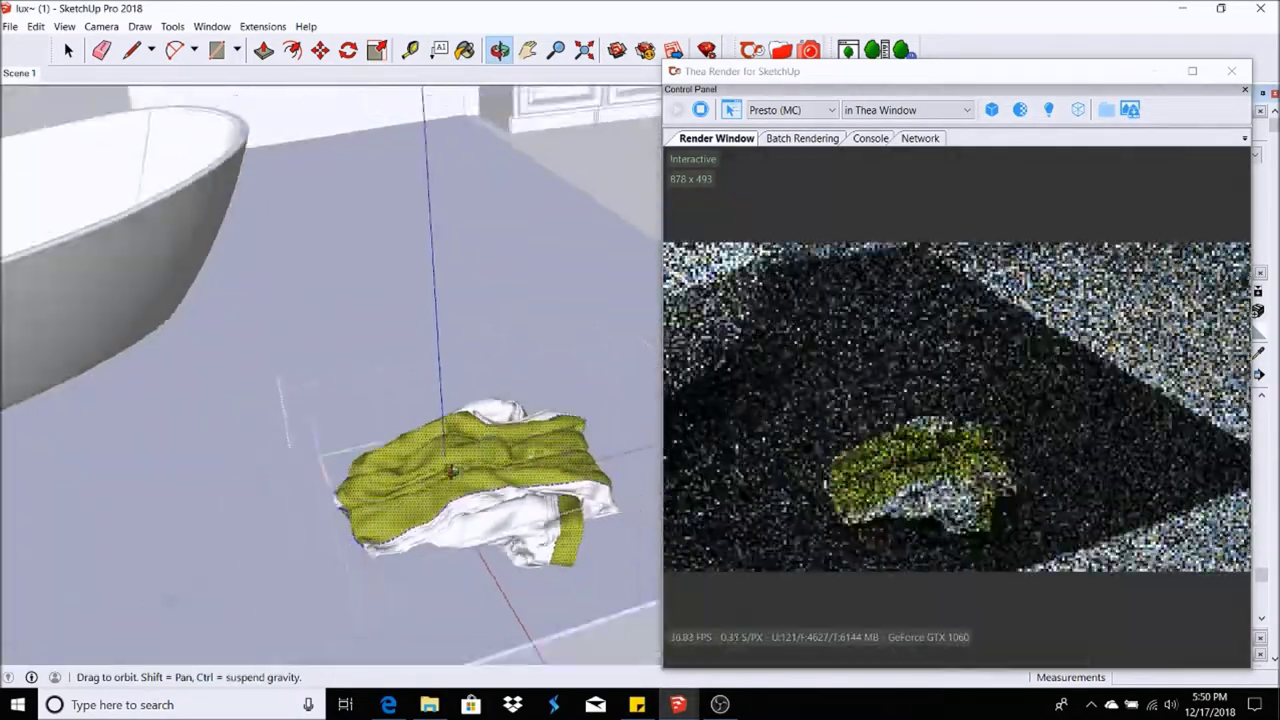
middle_click_drag(546, 362, 371, 326)
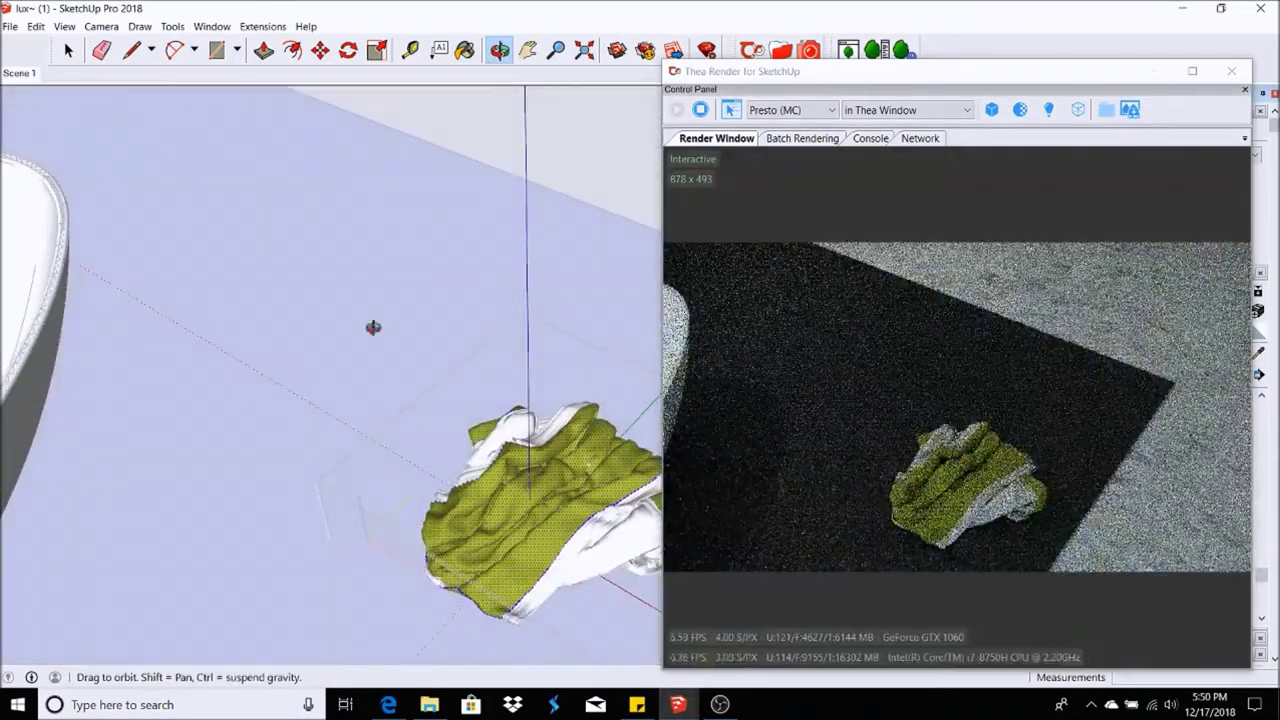
- Return to the Scene 1 view and open the bathtub group for editing
left_click(18, 74)
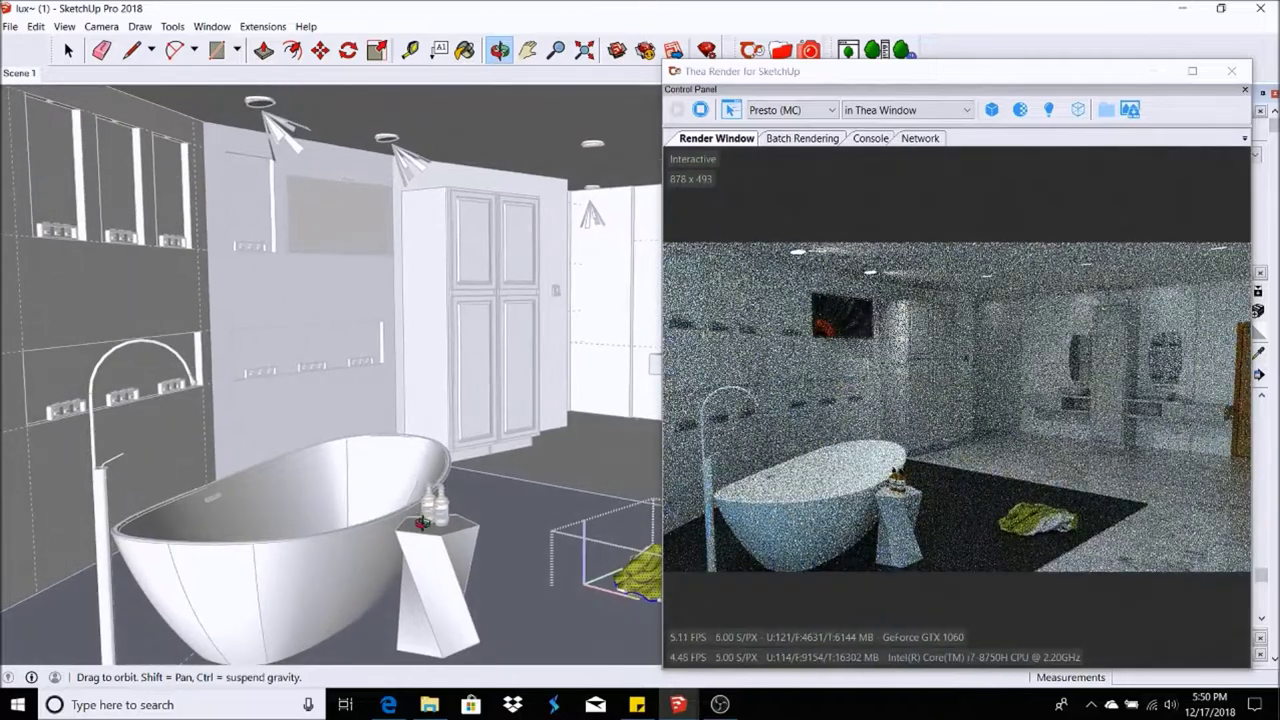
left_click(70, 57)
left_click(342, 540)
double_click(330, 470)
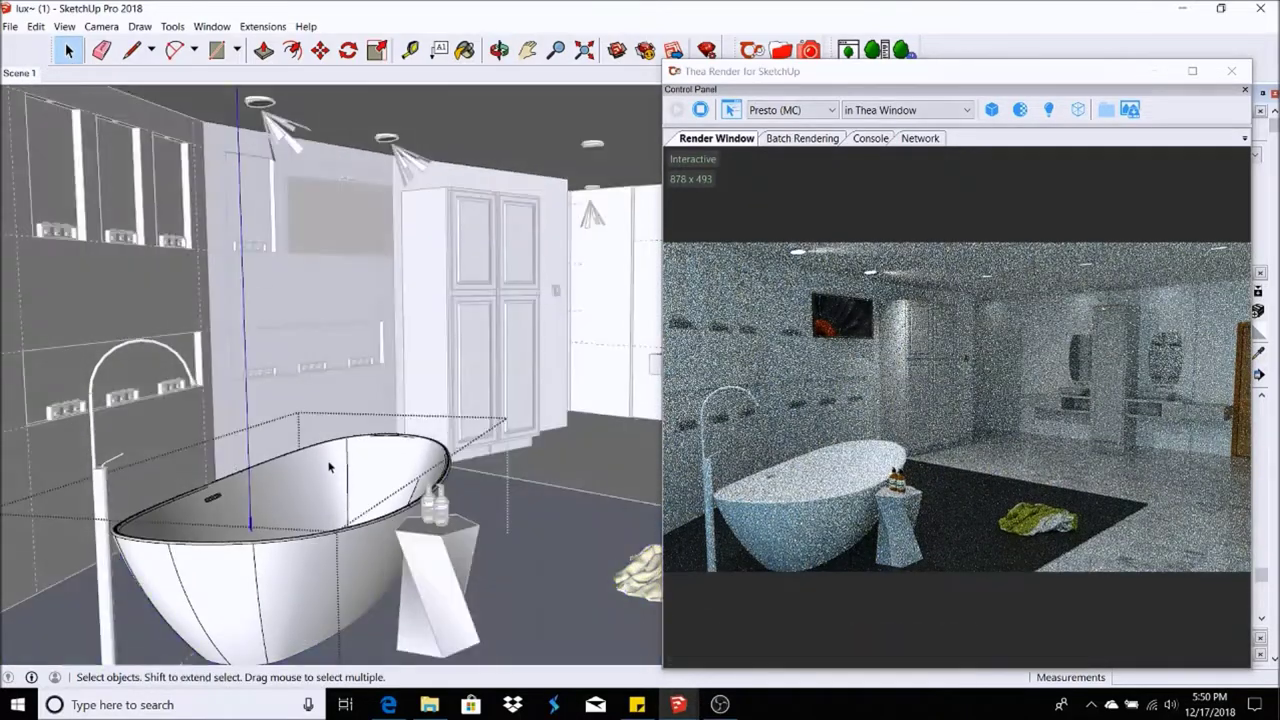
- Select the bathtub geometry and load reflective_white_plastic from Thea's Plastic category
triple_click(395, 462)
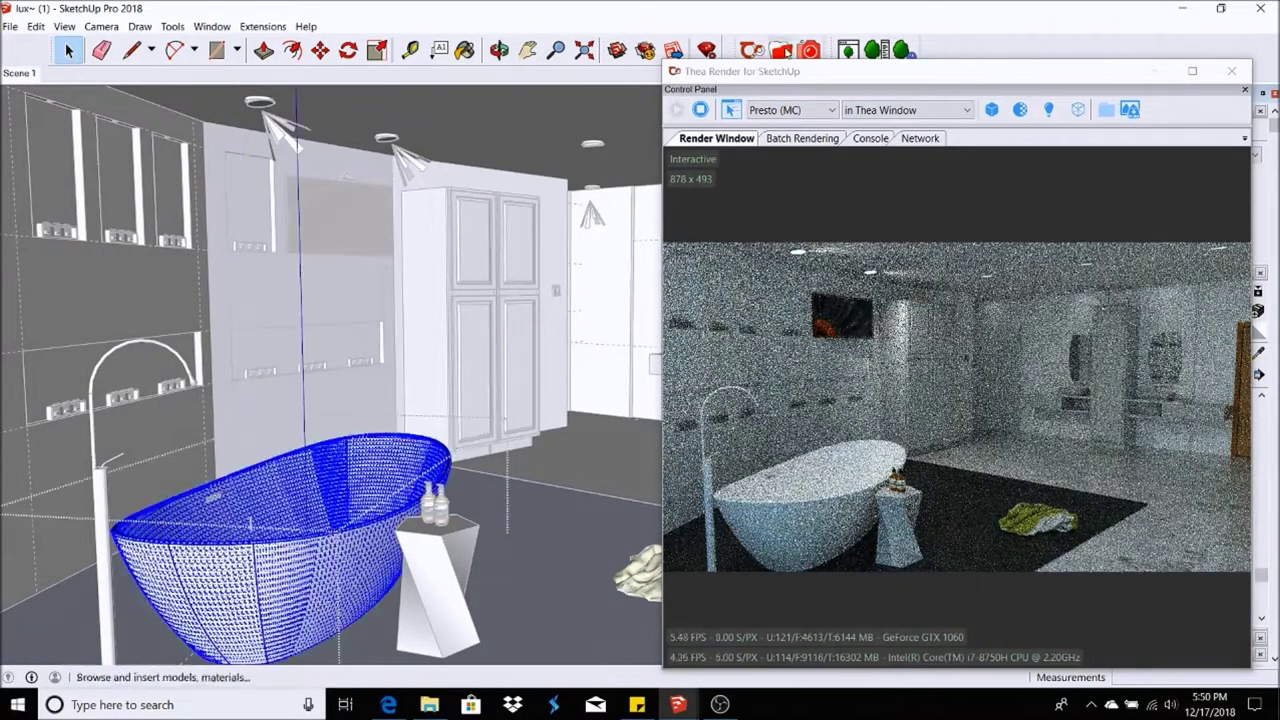
left_click(781, 49)
left_click(331, 210)
left_click(331, 343)
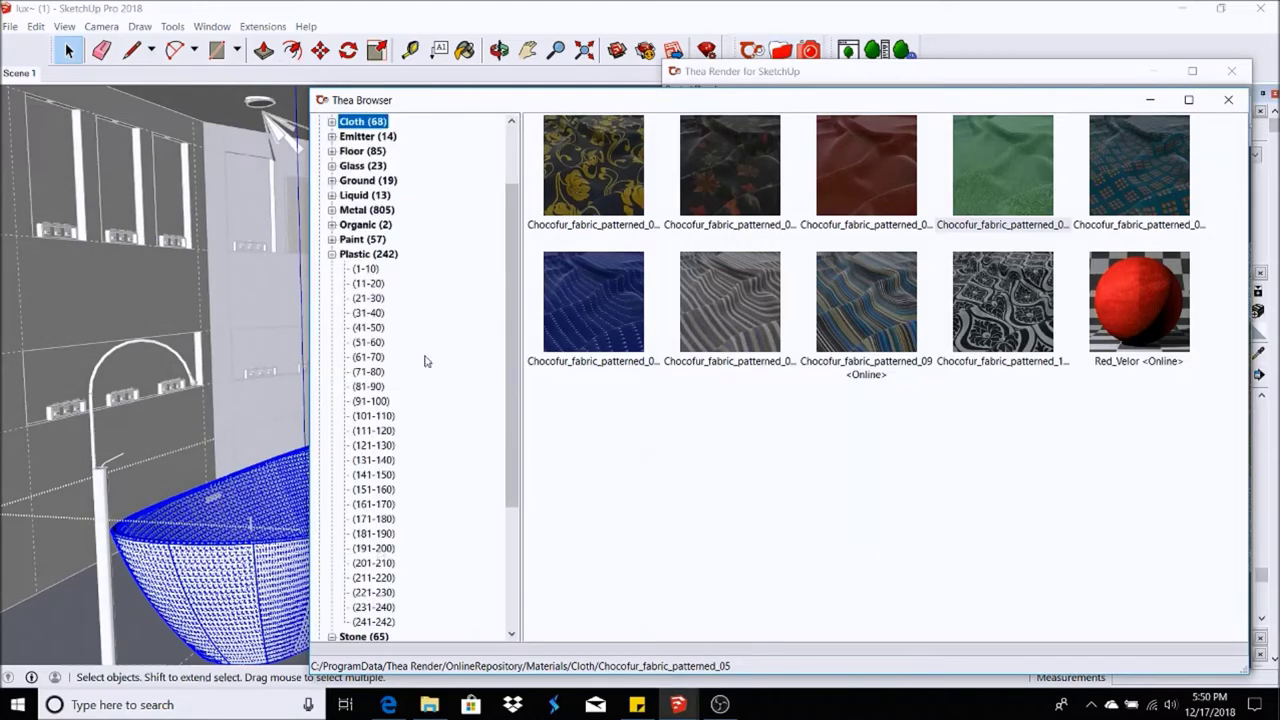
left_click(373, 592)
left_click(988, 174)
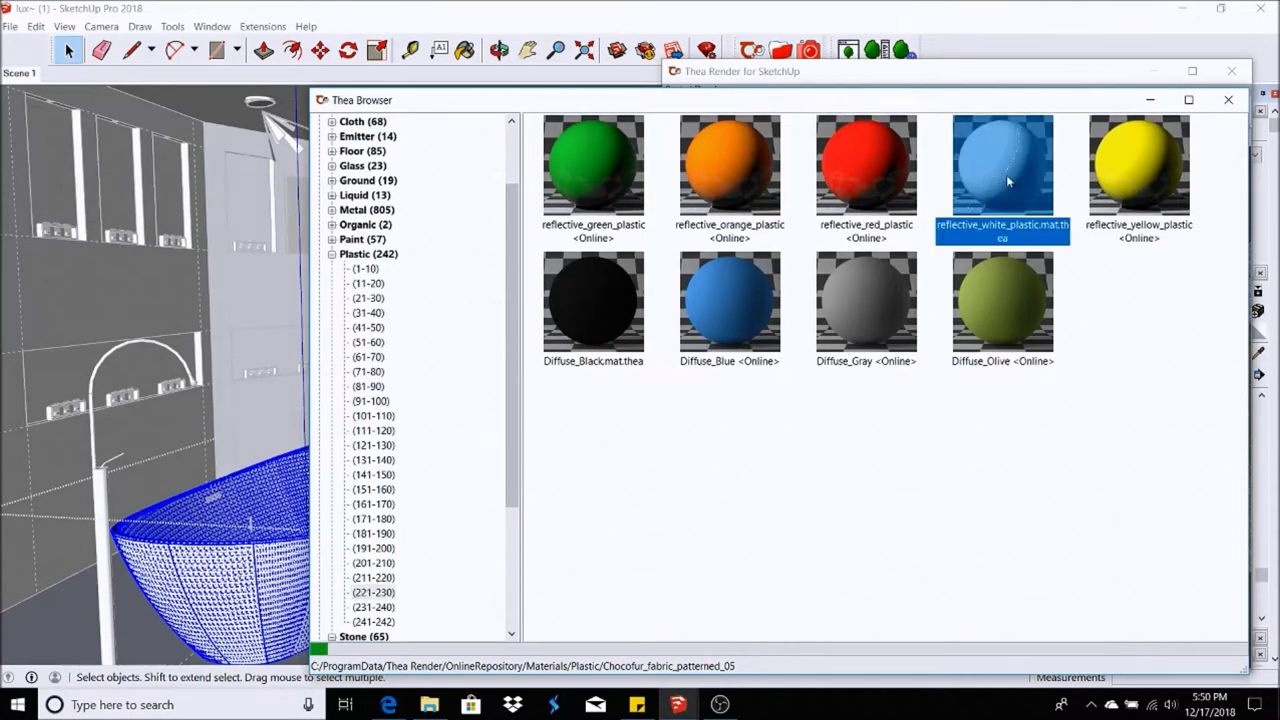
double_click(1026, 186)
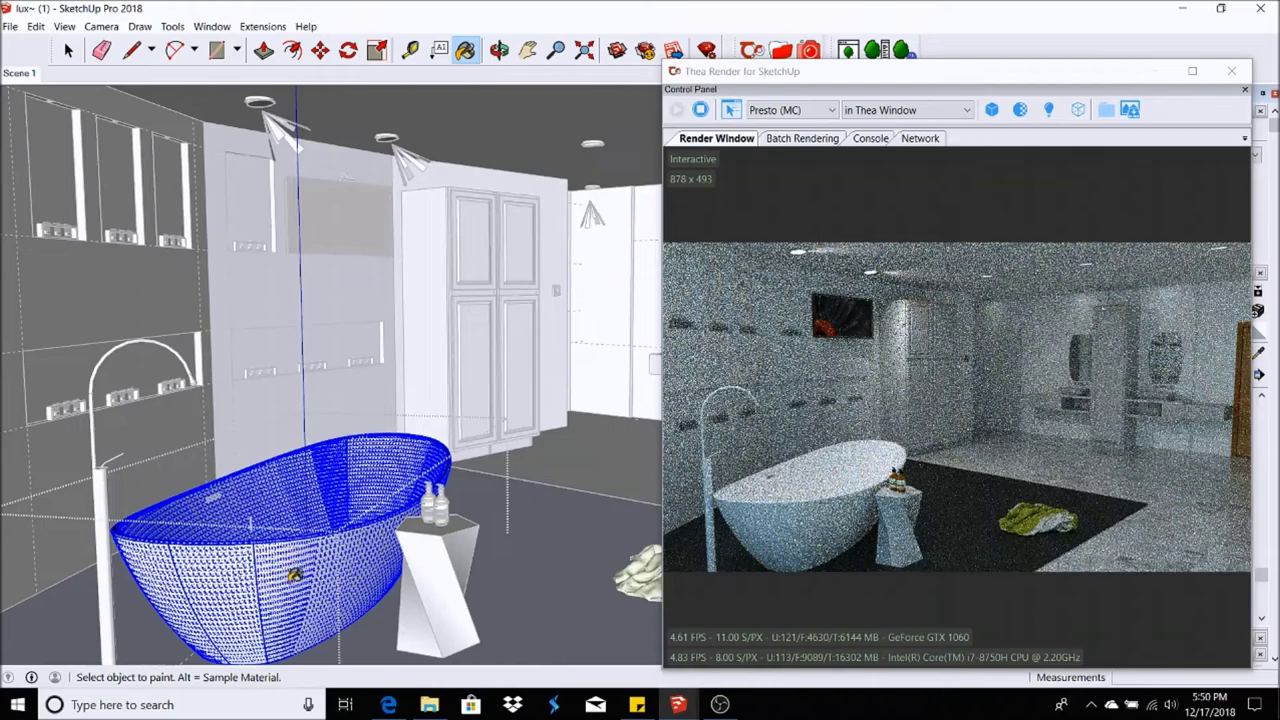
- Open the side table group, select all its faces and switch to Paint Bucket
key("space")
scroll(443, 586, "up", 3)
scroll(410, 520, "up", 3)
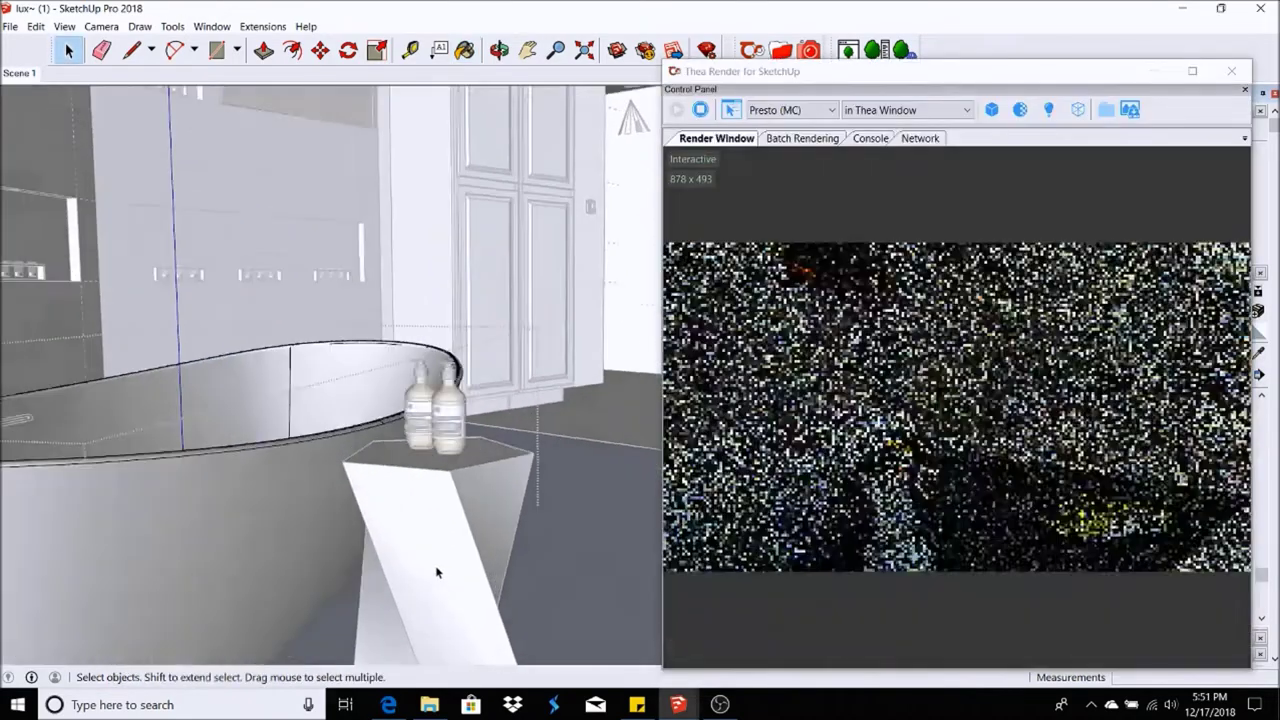
scroll(397, 481, "up", 2)
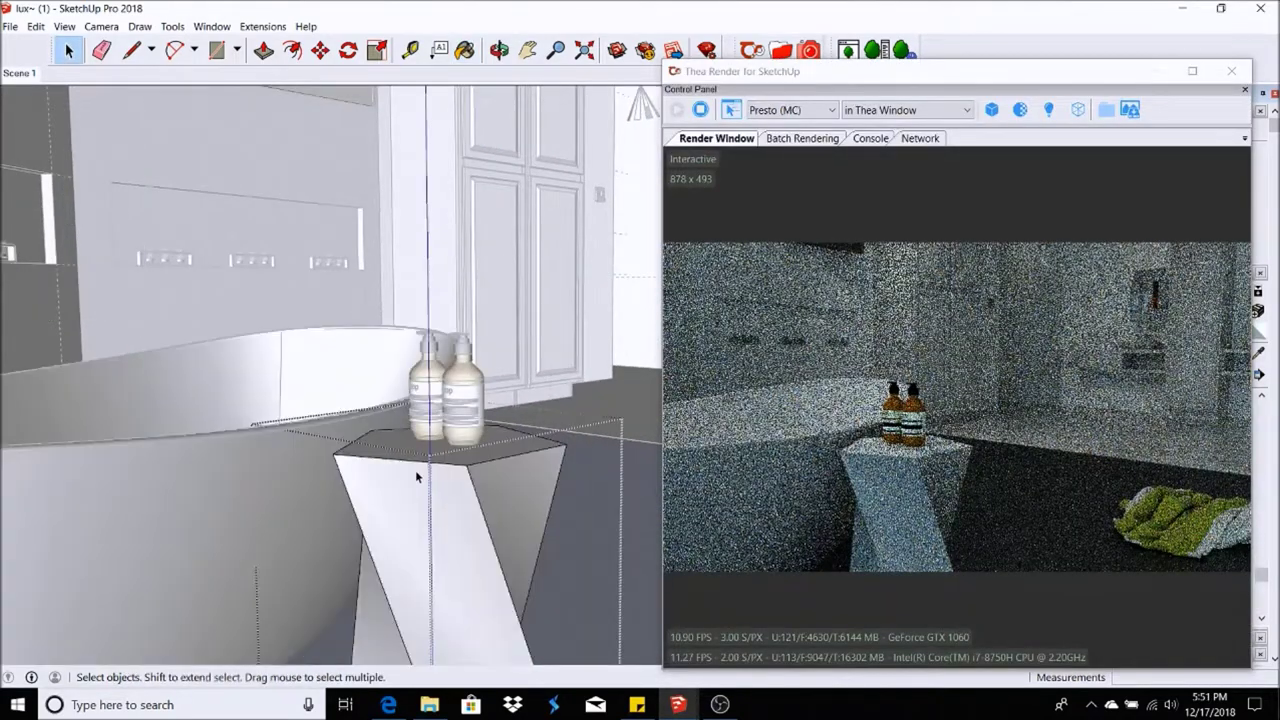
double_click(416, 476)
triple_click(416, 476)
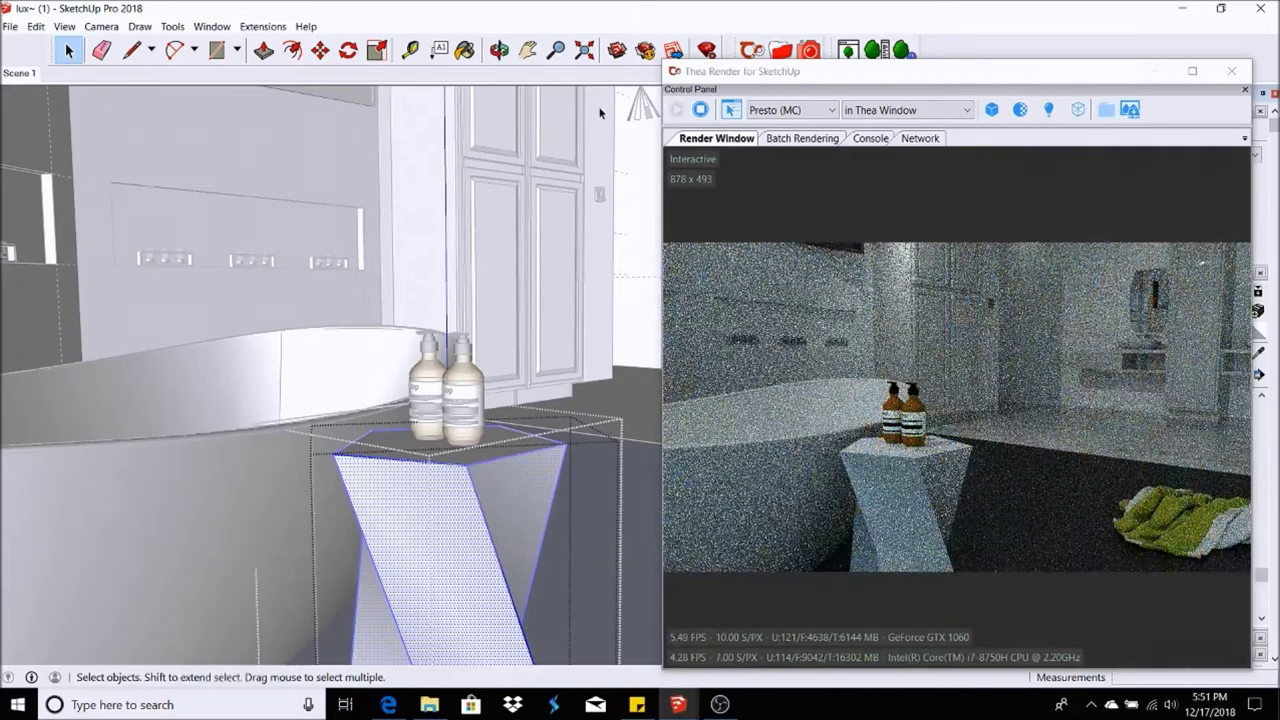
left_click(465, 50)
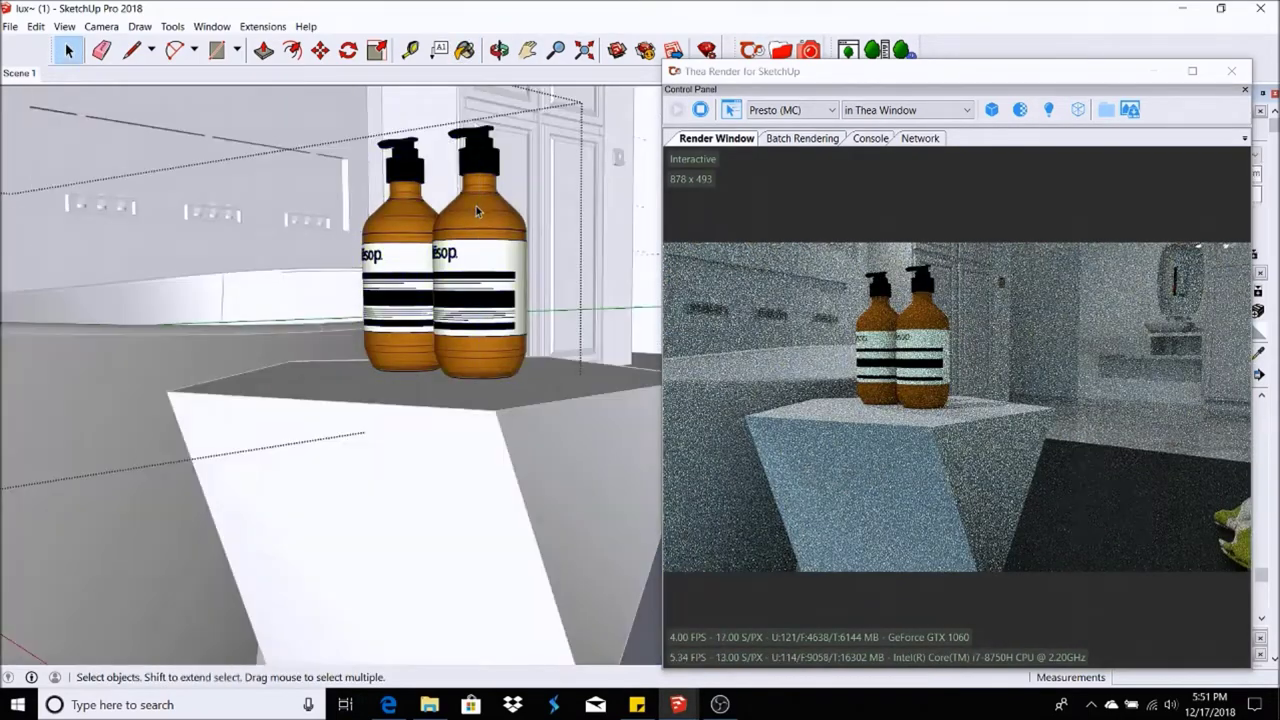
- Paint the soap bottles with the STP_Single_Sided_15 semi-transparent plastic material
left_click(476, 206)
left_click(872, 50)
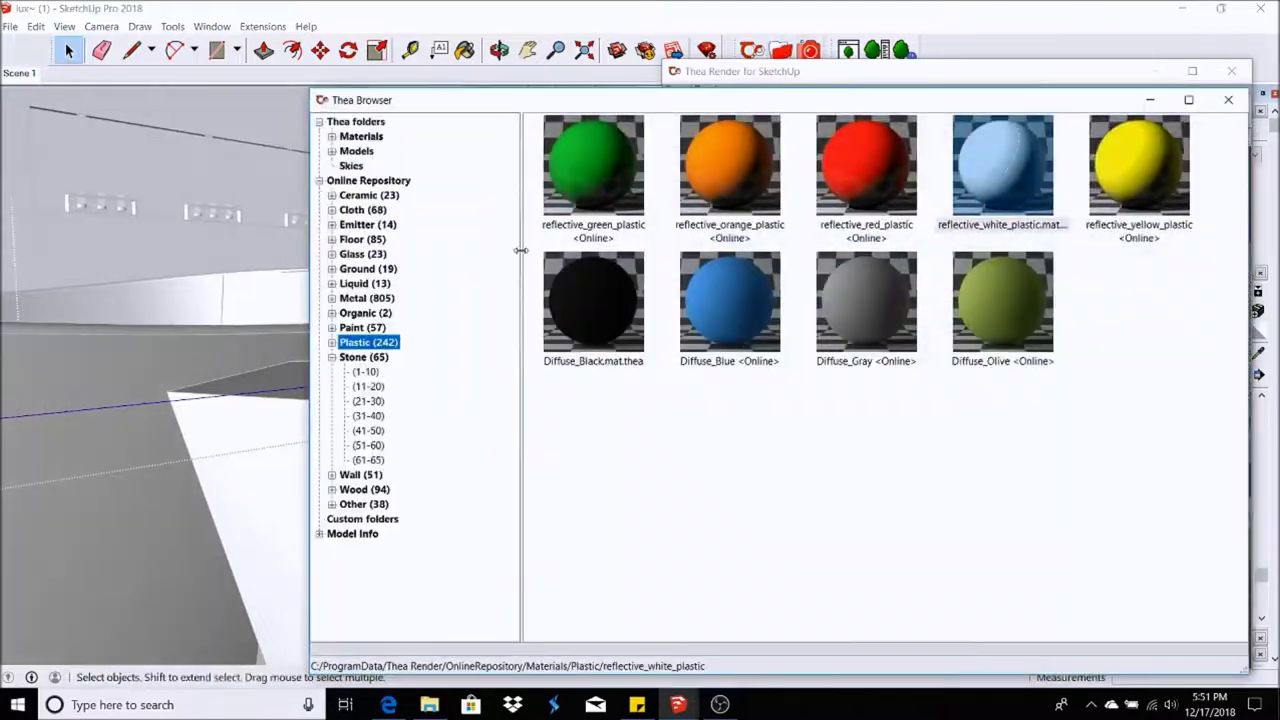
left_click(331, 136)
left_click(344, 445)
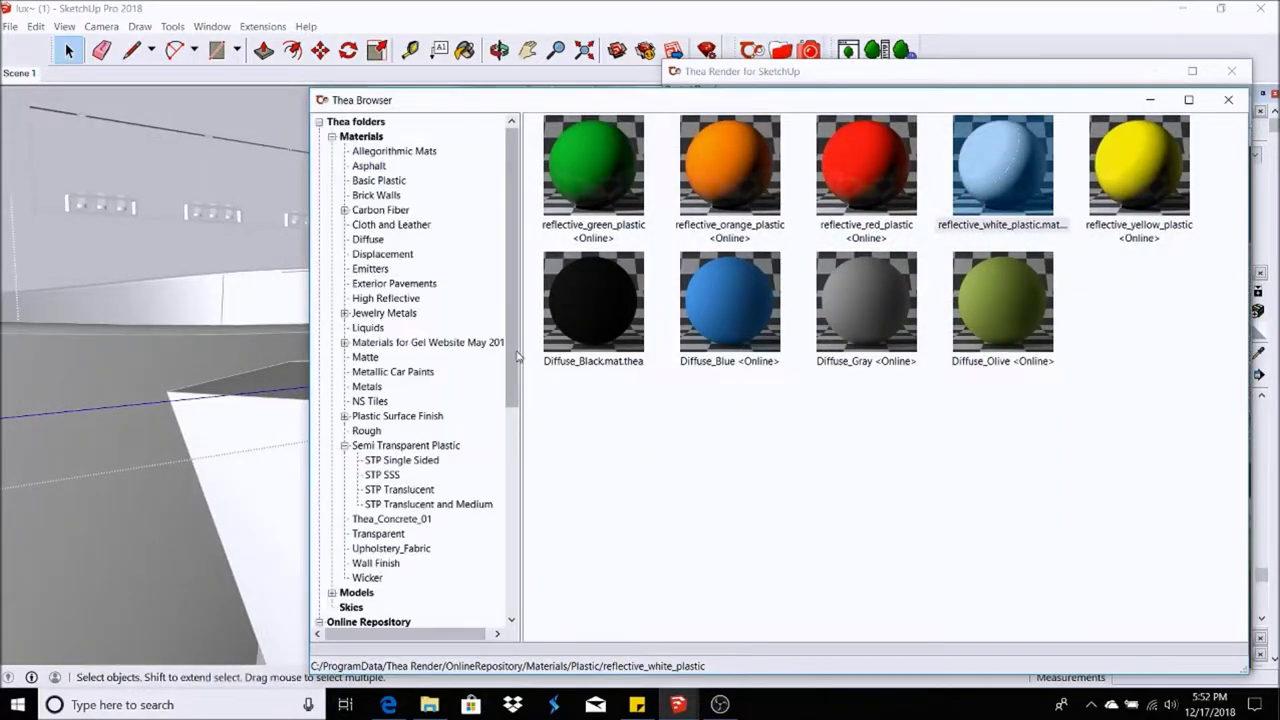
left_click(401, 460)
left_click_drag(1242, 314, 1242, 496)
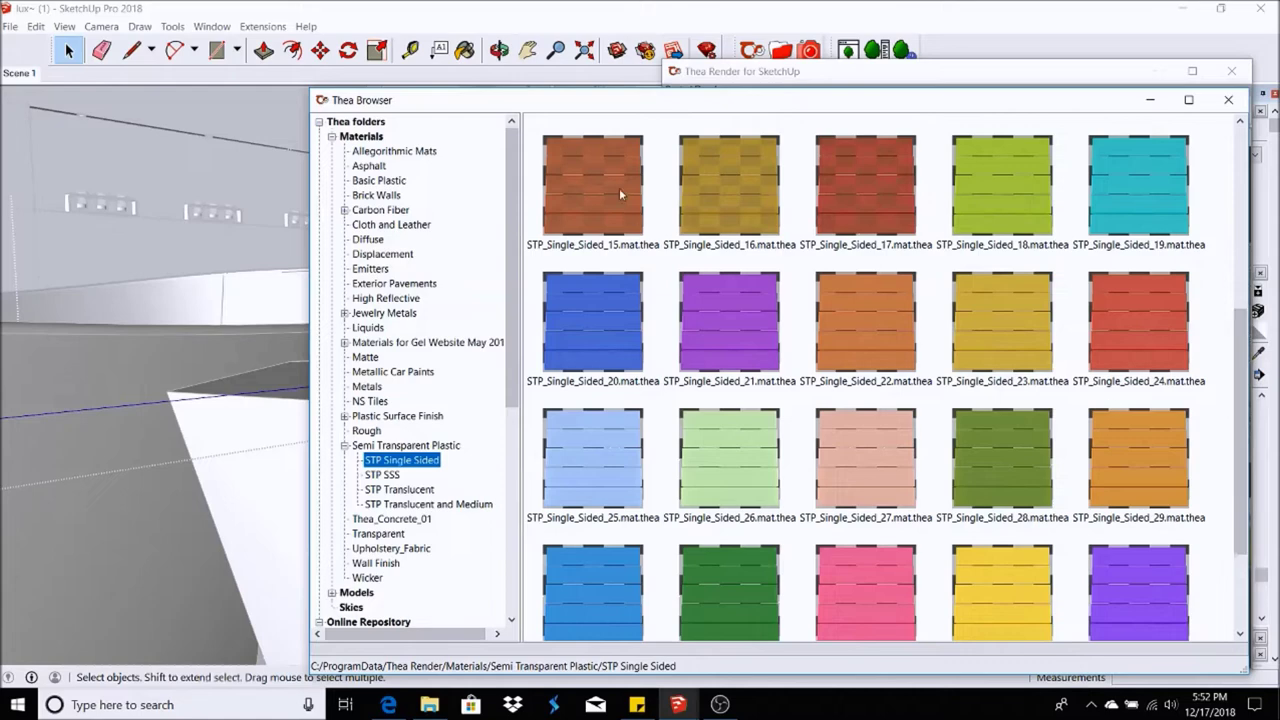
left_click(582, 244)
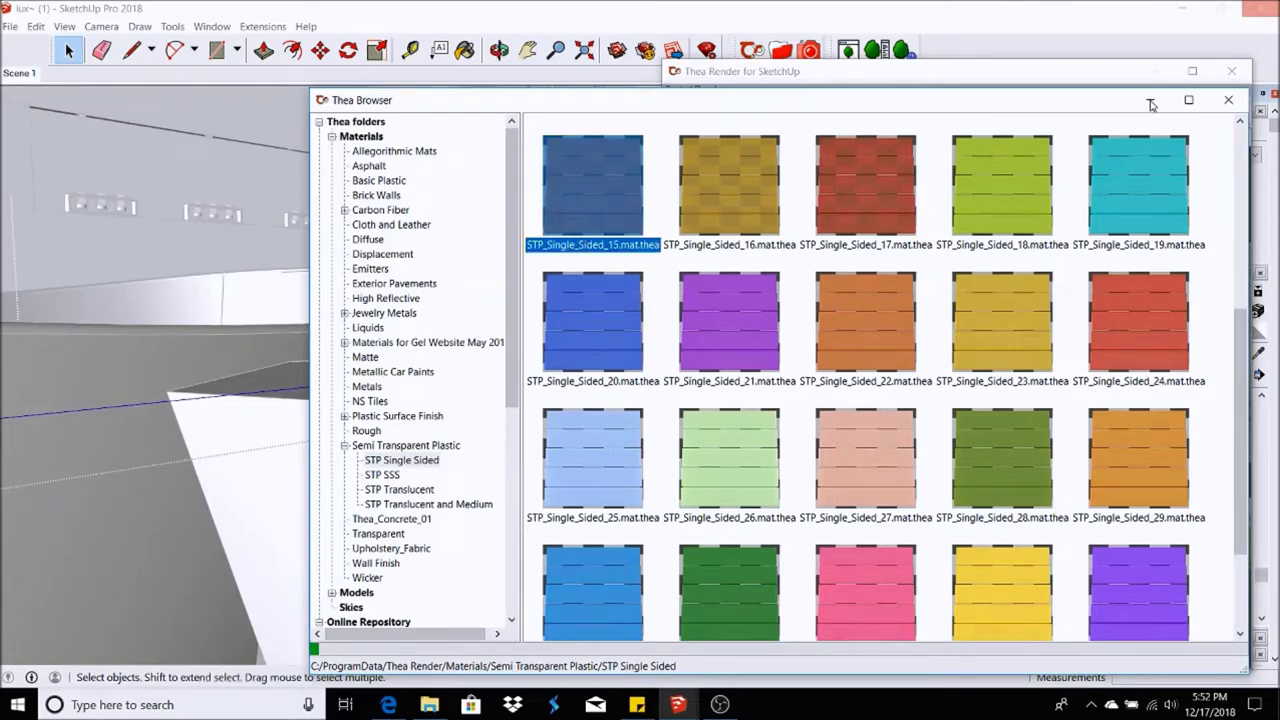
left_click(1152, 104)
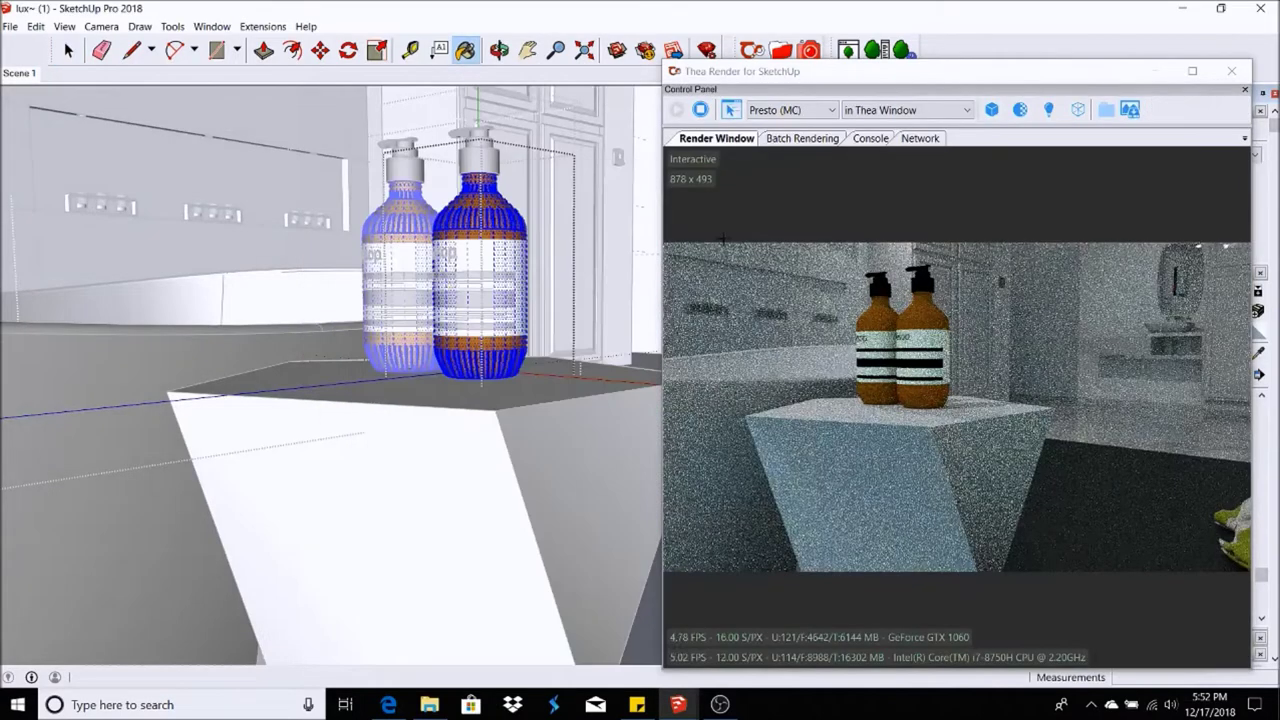
left_click(477, 195)
- Zoom in on the right bottle's cap and give it the PSF_Textile_03 material
scroll(478, 195, "up", 5)
scroll(478, 195, "down", 5)
mouse_move(478, 195)
middle_mouse_down()
mouse_move(503, 222)
mouse_move(466, 218)
middle_mouse_up()
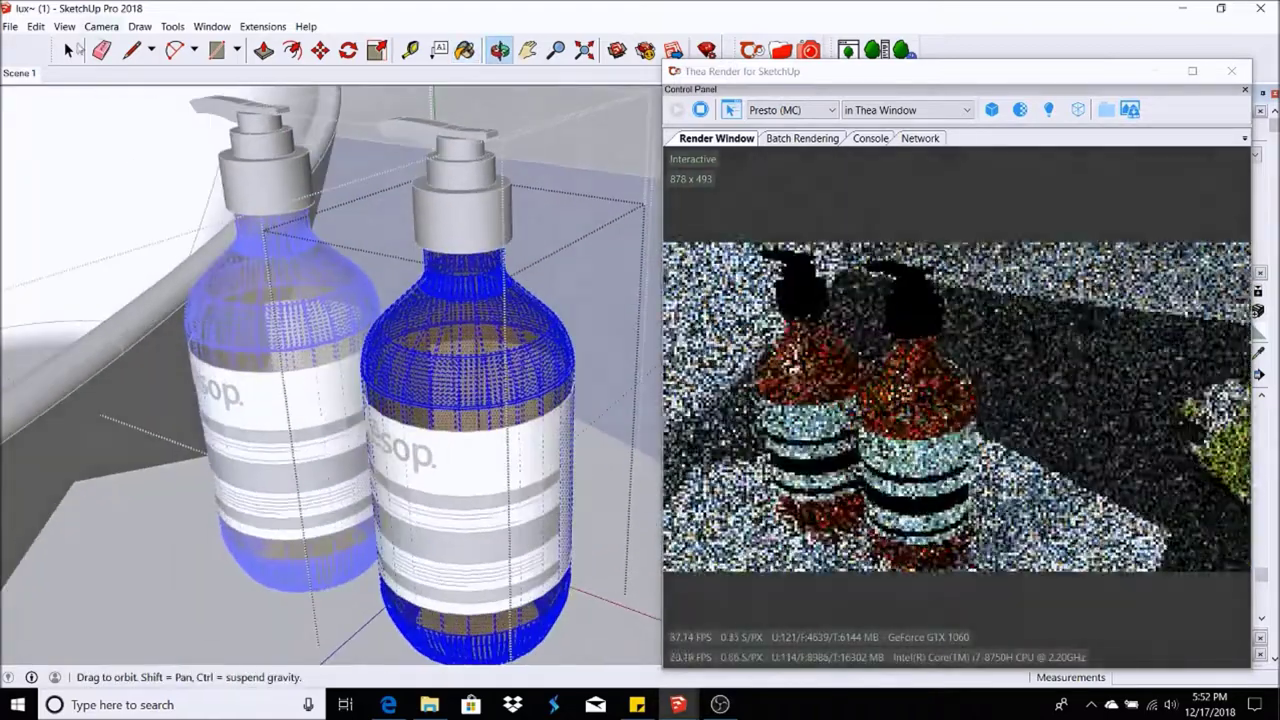
key("space")
double_click(466, 218)
scroll(455, 218, "up", 3)
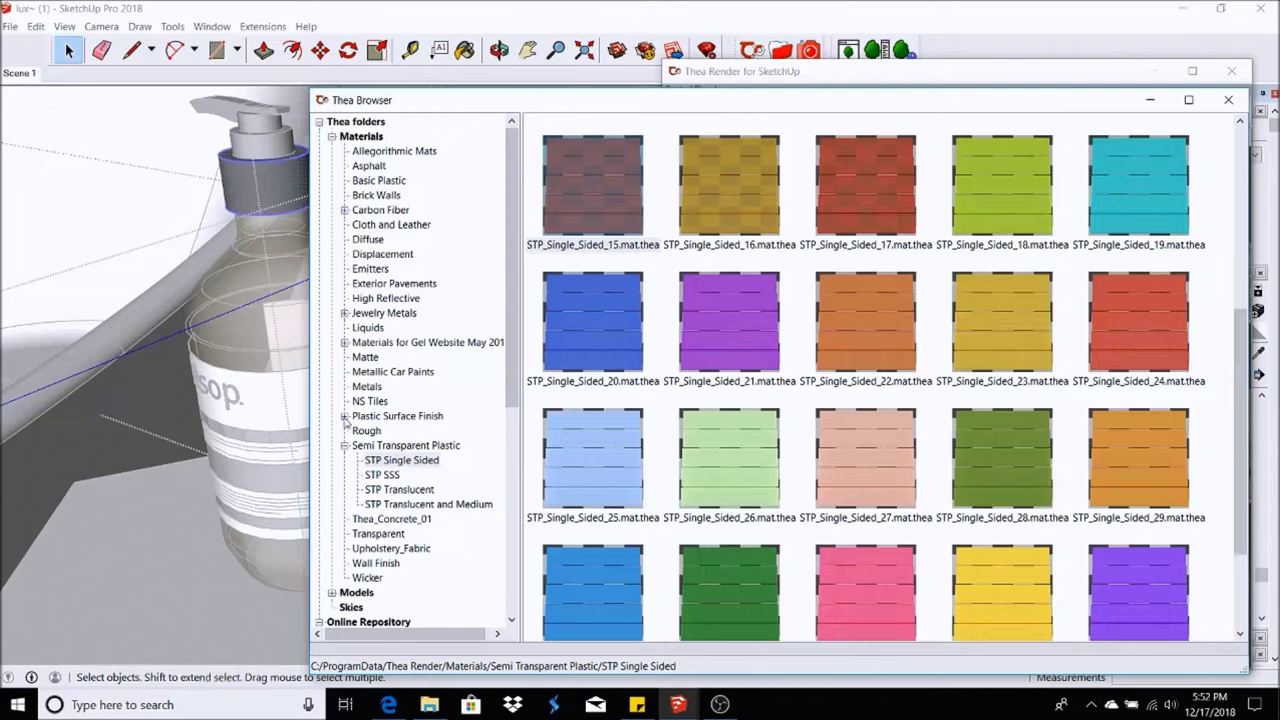
left_click(344, 416)
left_click(381, 431)
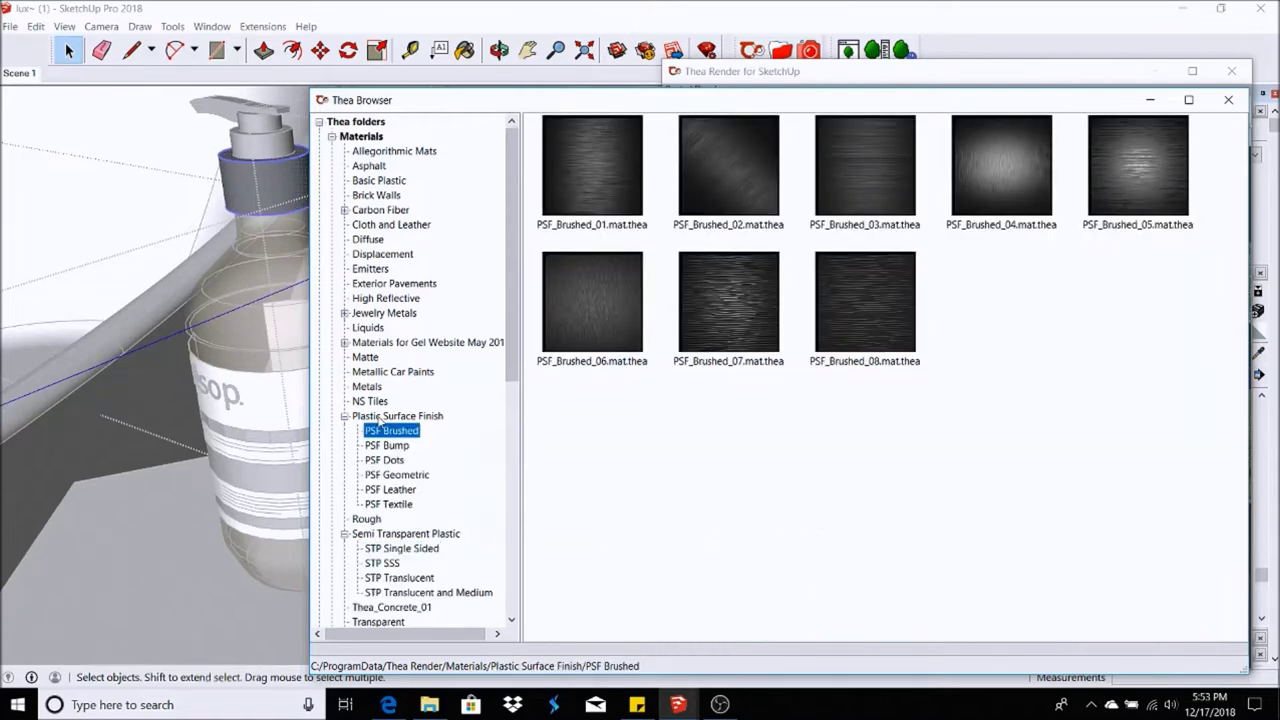
left_click(388, 505)
left_click(844, 177)
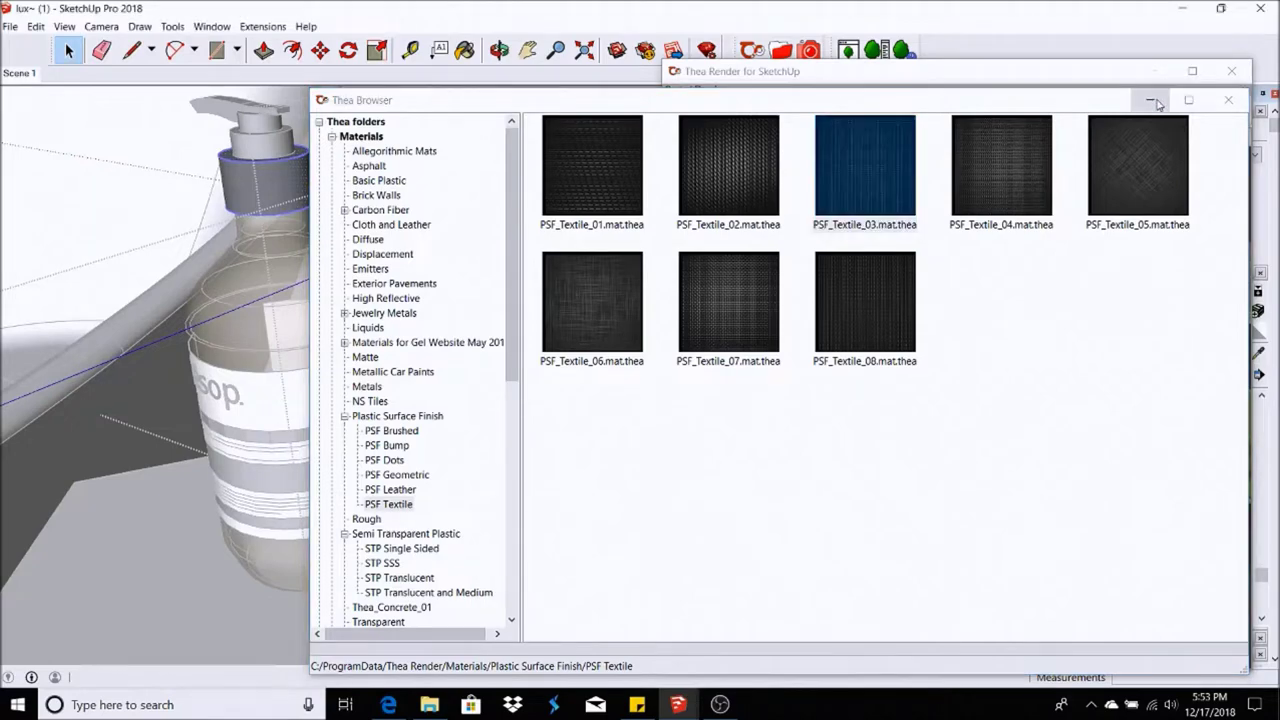
left_click(1228, 99)
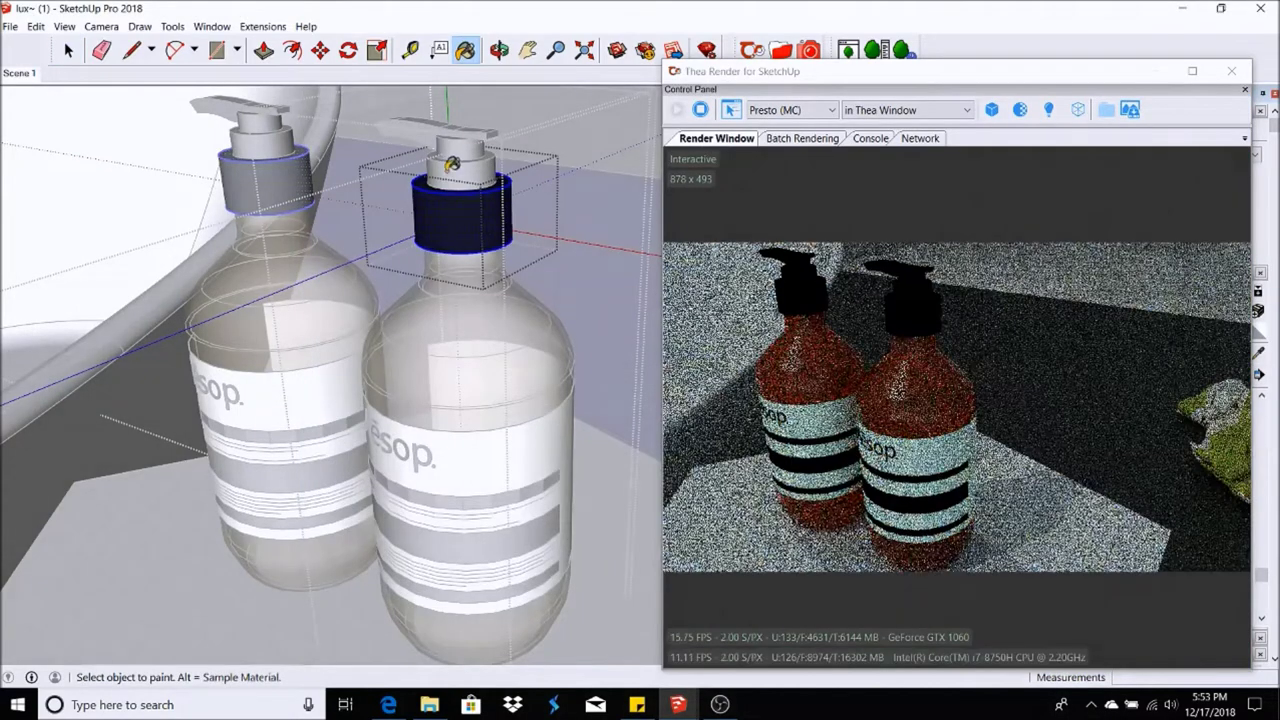
- Return to the wide view, select the faucet and load Thea's Stainless Steel material
left_click(68, 50)
left_click(190, 192)
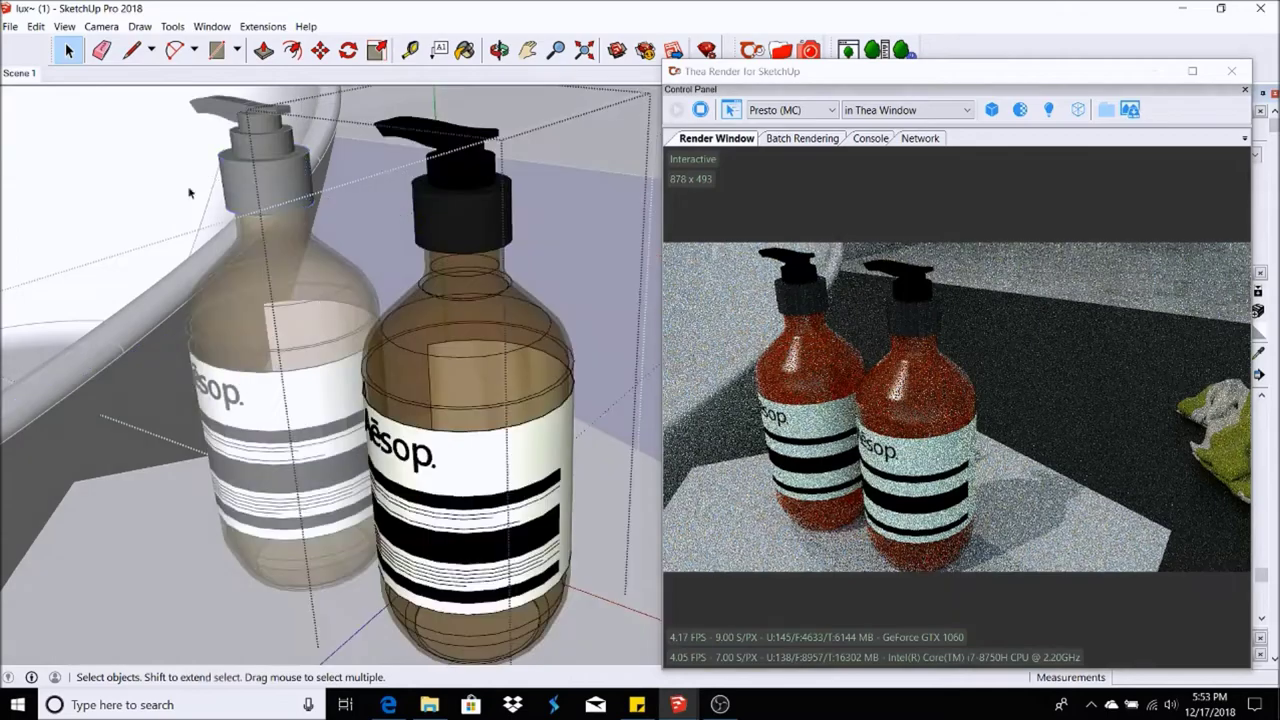
left_click(19, 74)
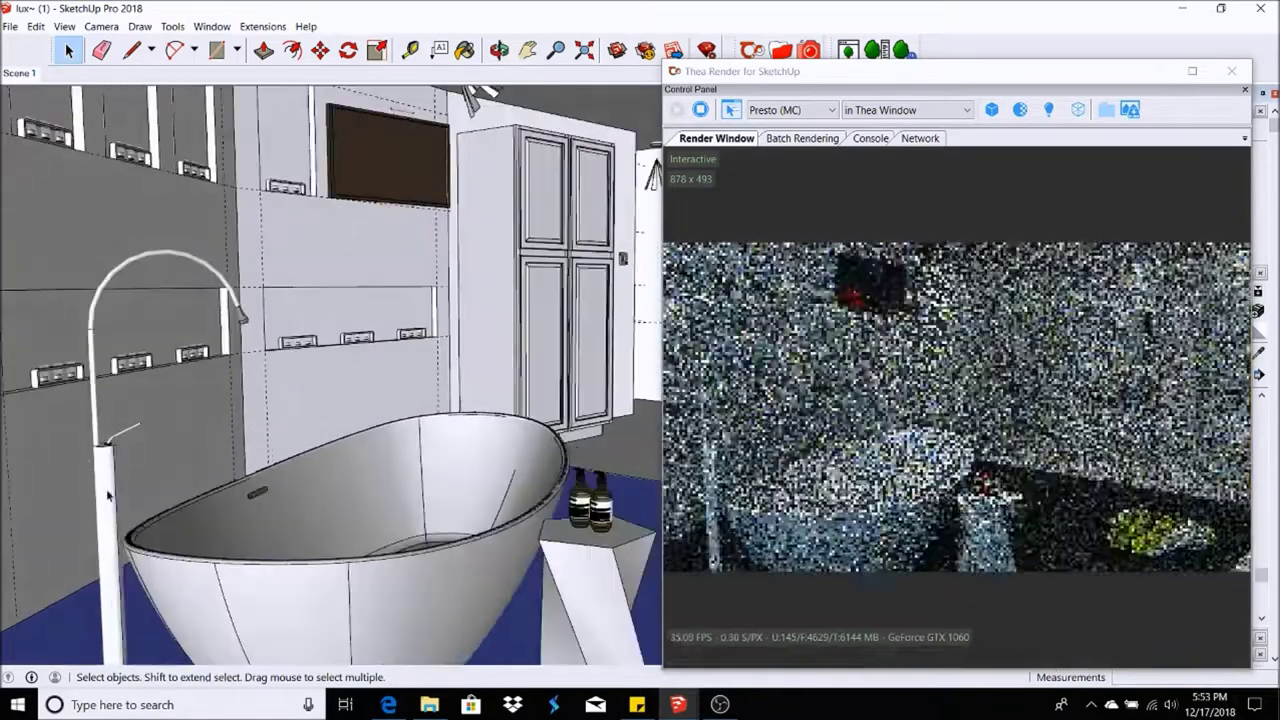
double_click(108, 494)
left_click(105, 475)
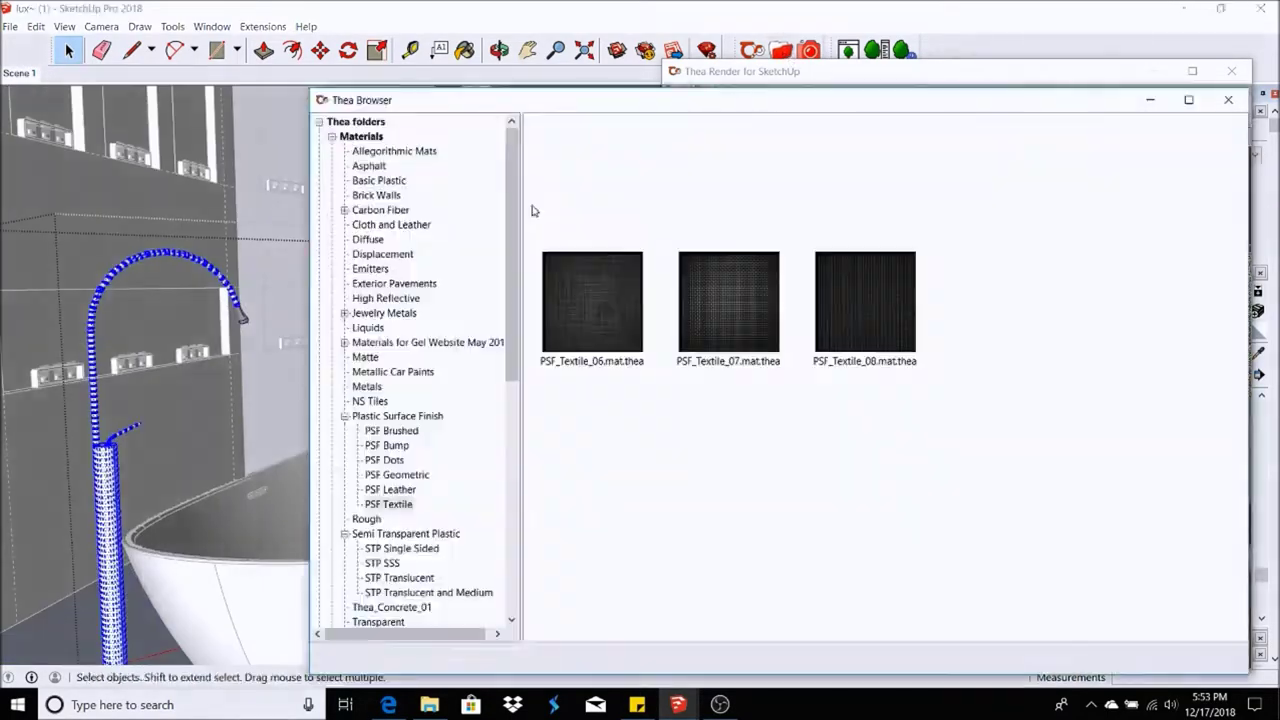
left_click(367, 386)
left_click(994, 432)
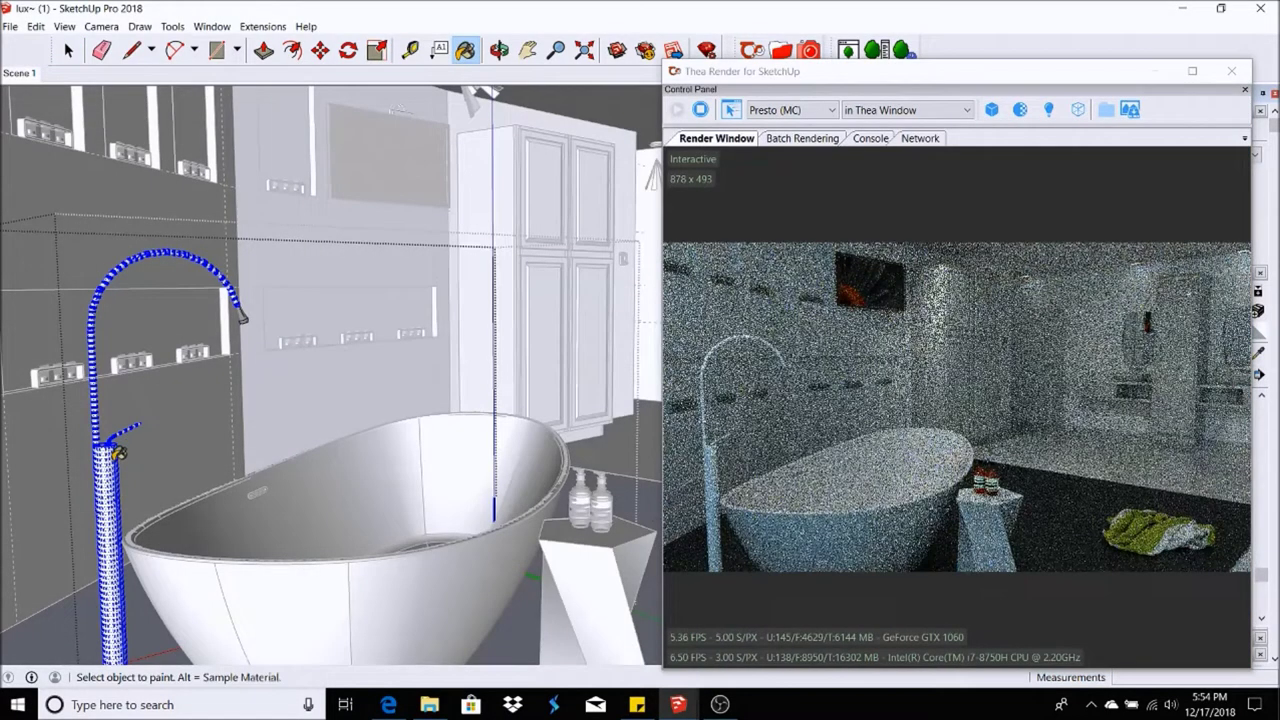
- Orbit around the tub back to the full bathroom view
middle_click_drag(119, 447, 305, 199)
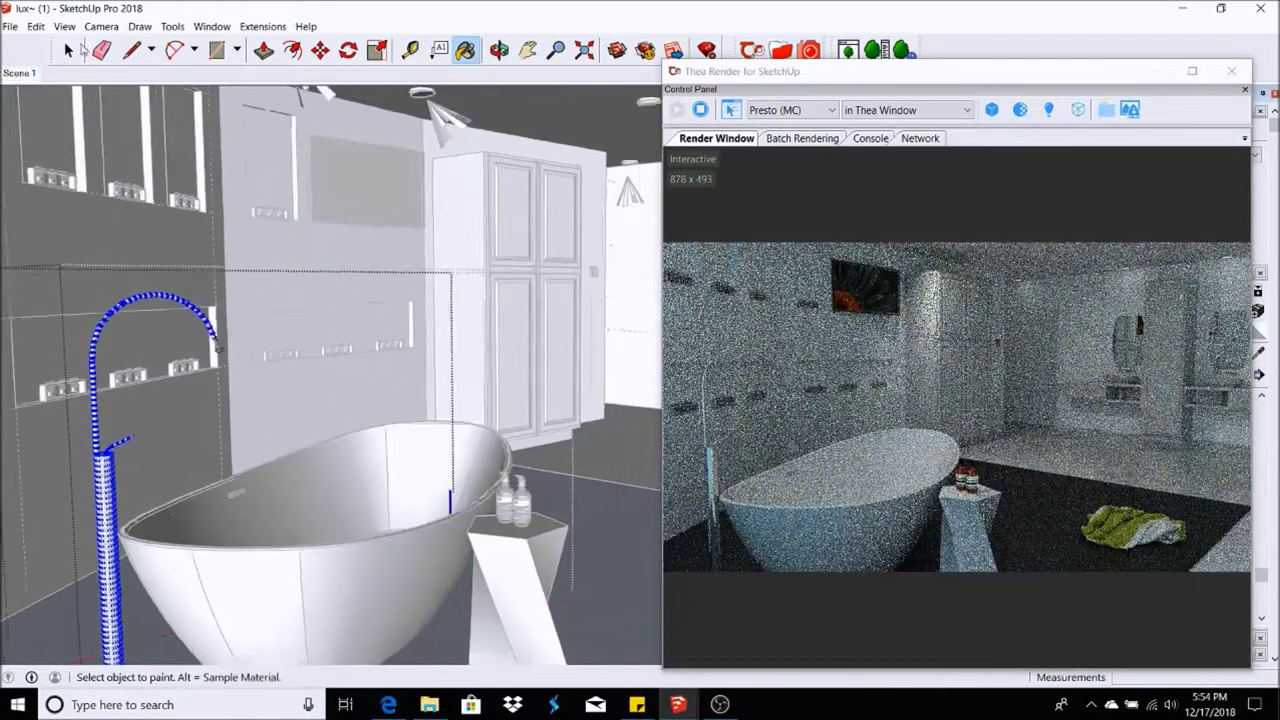
left_click(69, 50)
middle_click_drag(220, 330, 303, 316)
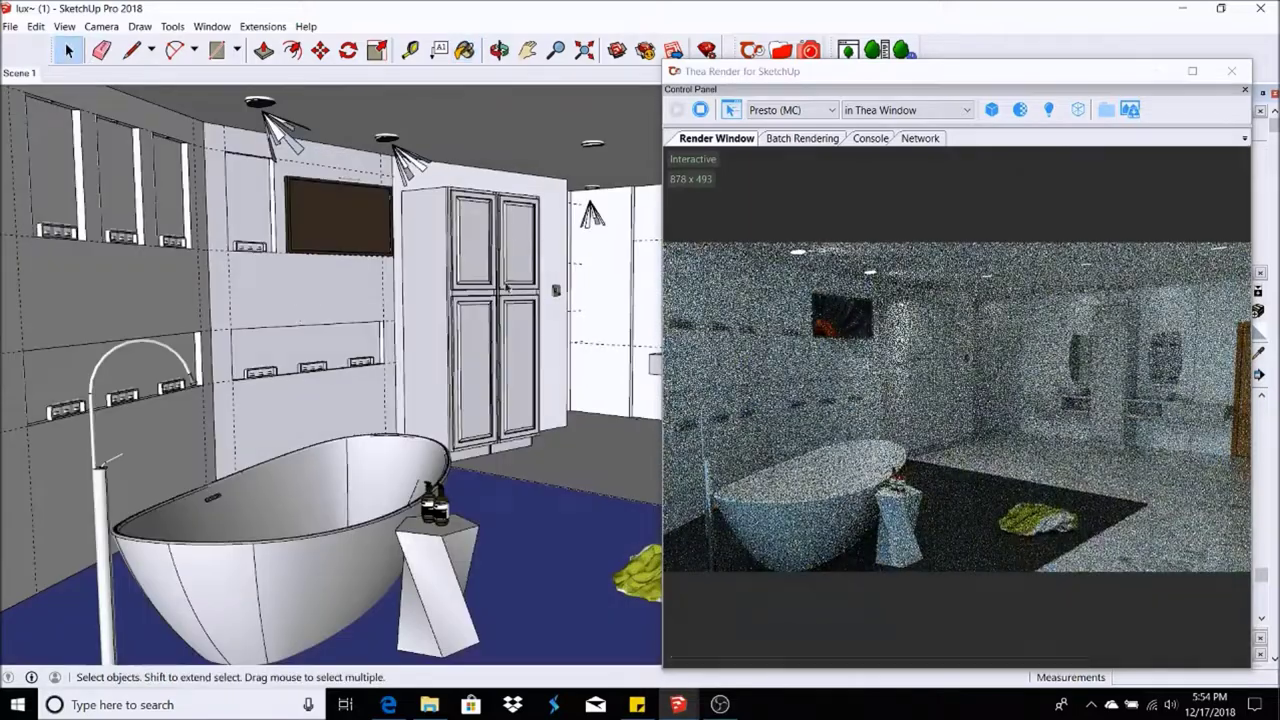
- Explode the tall cabinet's nested groups and regroup all its pieces into one group
scroll(418, 226, "up", 5)
left_click(418, 226)
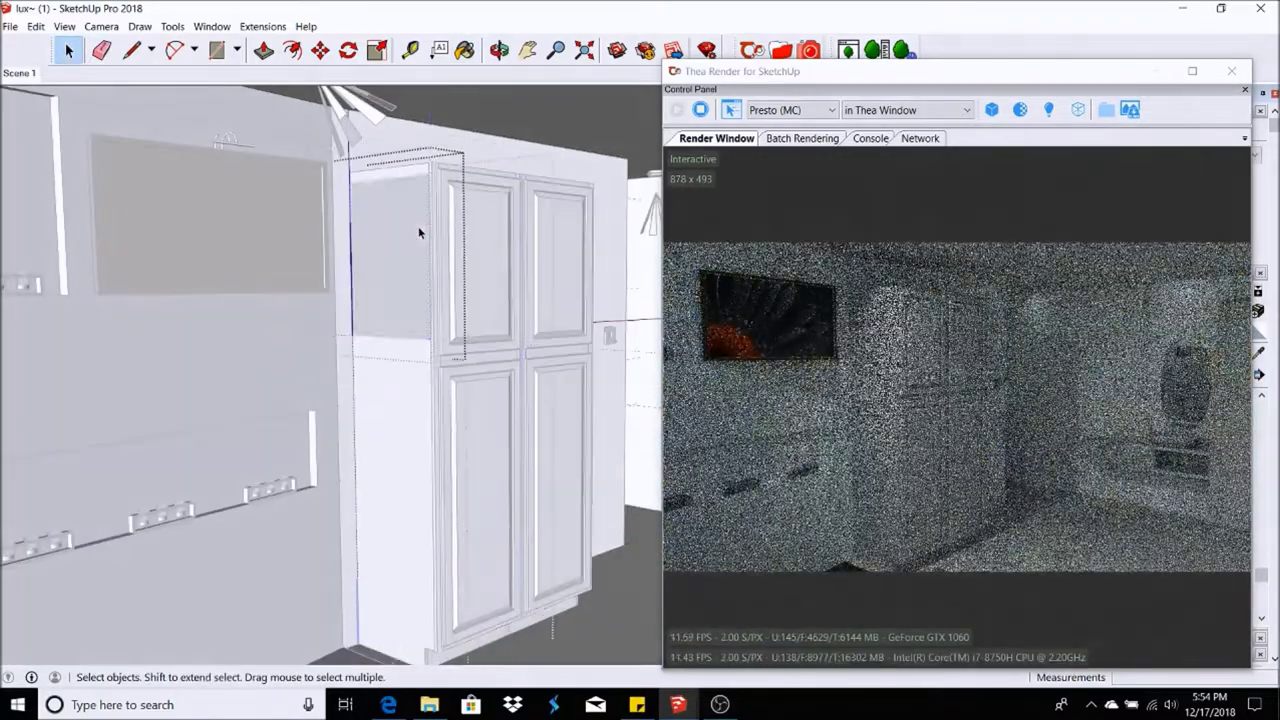
scroll(418, 226, "up", 2)
middle_click_drag(465, 232, 415, 210)
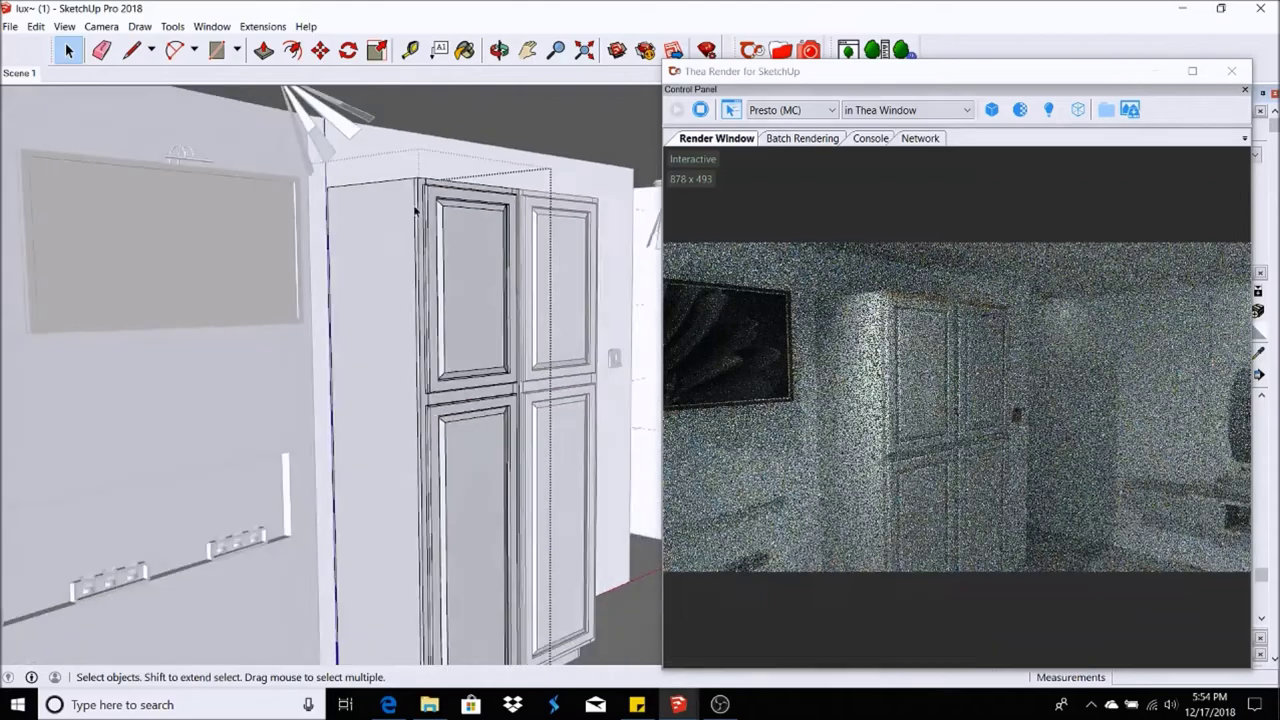
scroll(416, 210, "down", 3)
right_click(448, 192)
left_click(490, 313)
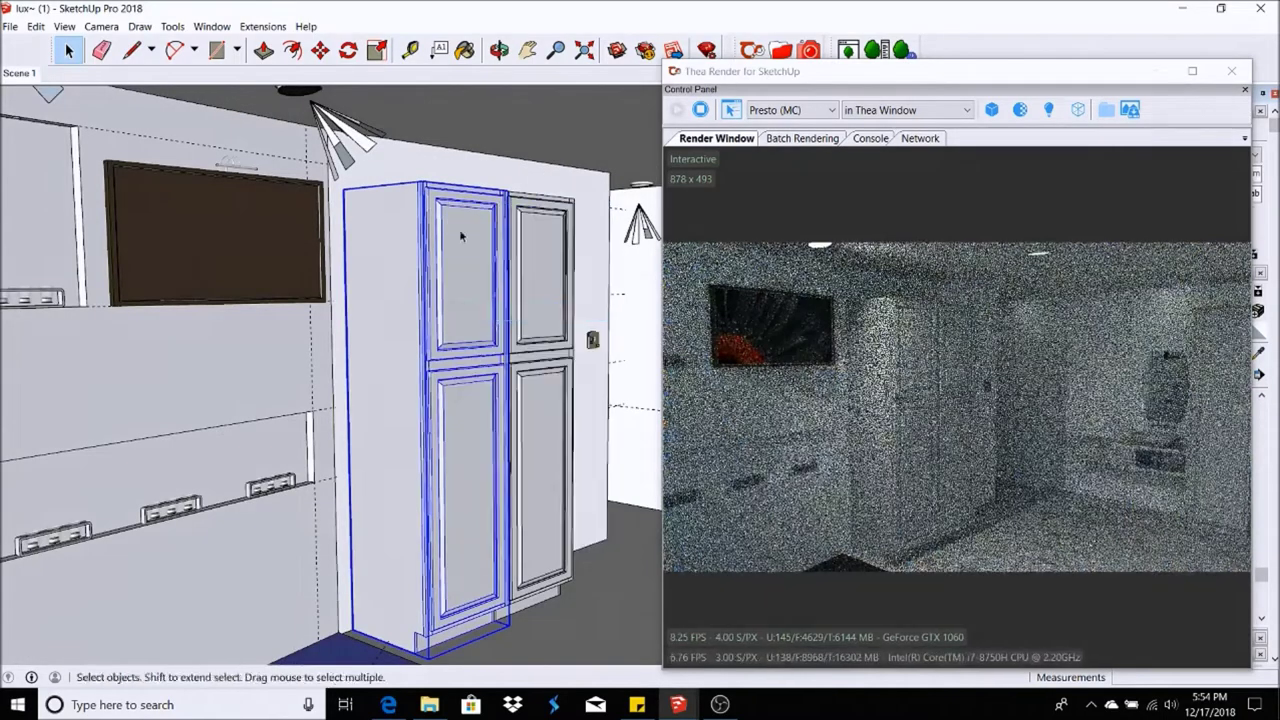
right_click(452, 207)
left_click(490, 317)
right_click(479, 251)
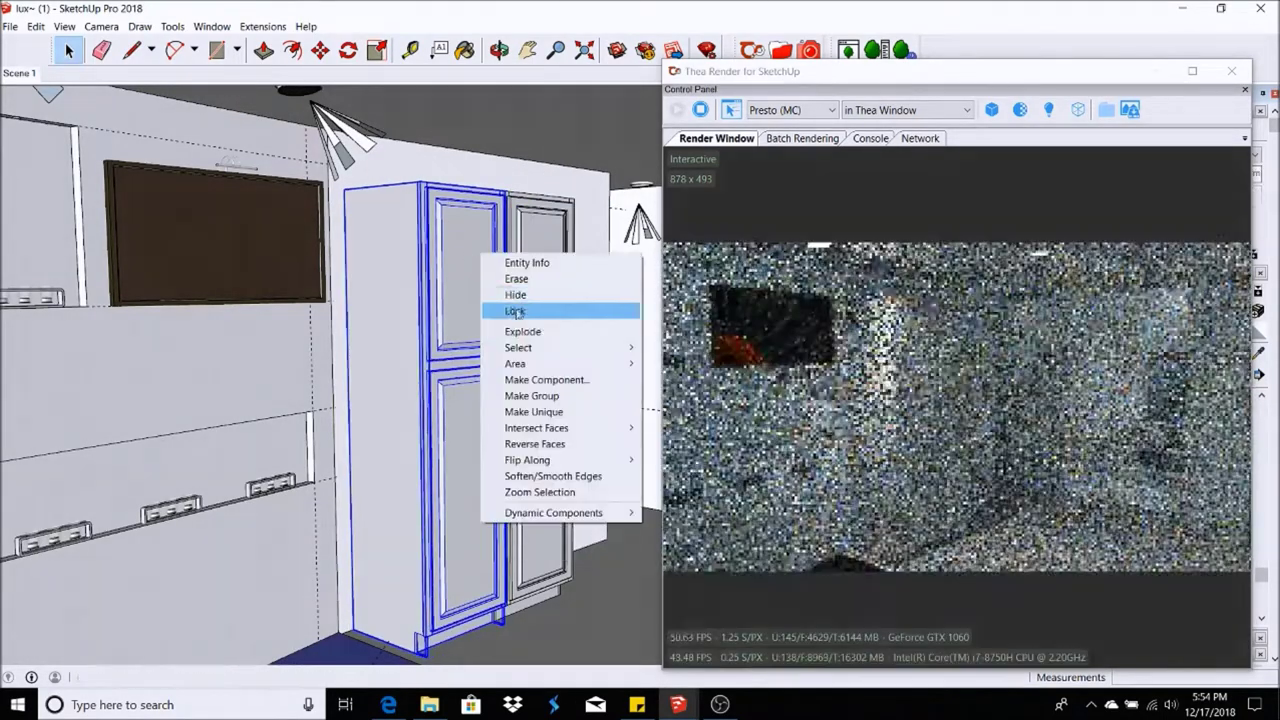
left_click(463, 268)
right_click(463, 268)
left_click(490, 340)
right_click(467, 270)
left_click(516, 393)
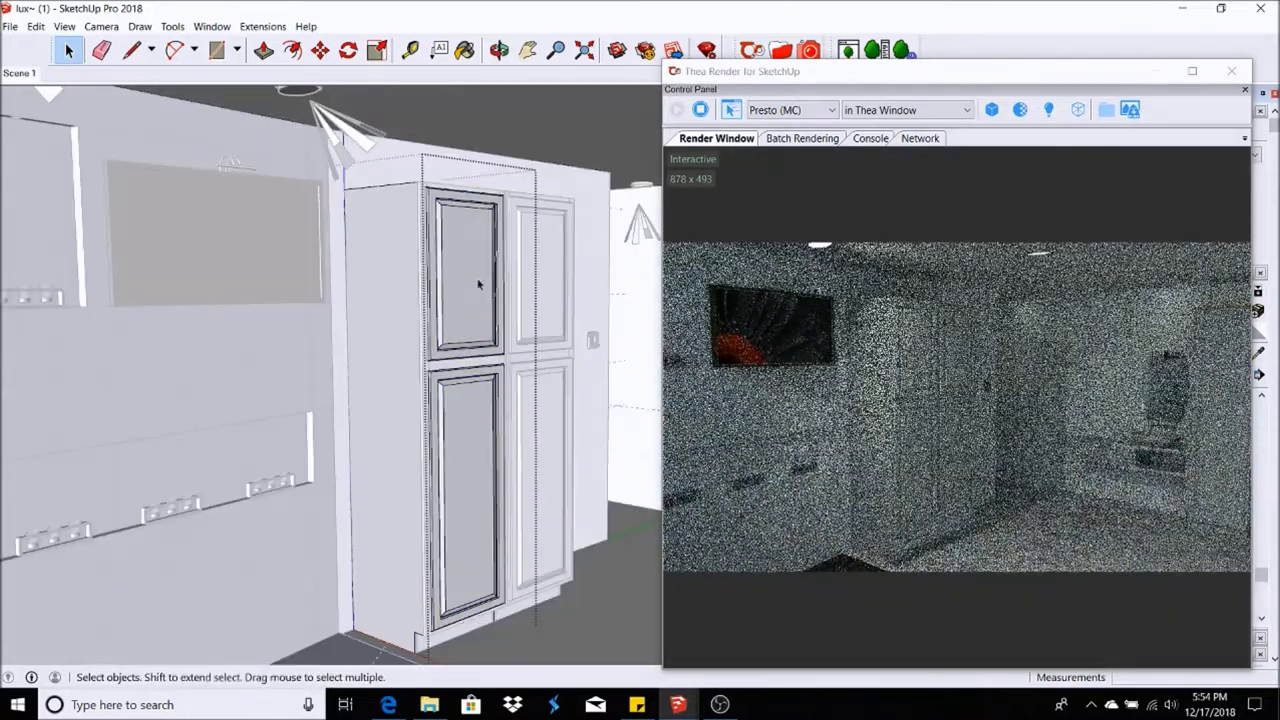
- Paint the regrouped cabinet with a dark wood material from the online repository's Wood 41-50 set
middle_click_drag(303, 214, 298, 166)
left_click(460, 400)
left_click(781, 50)
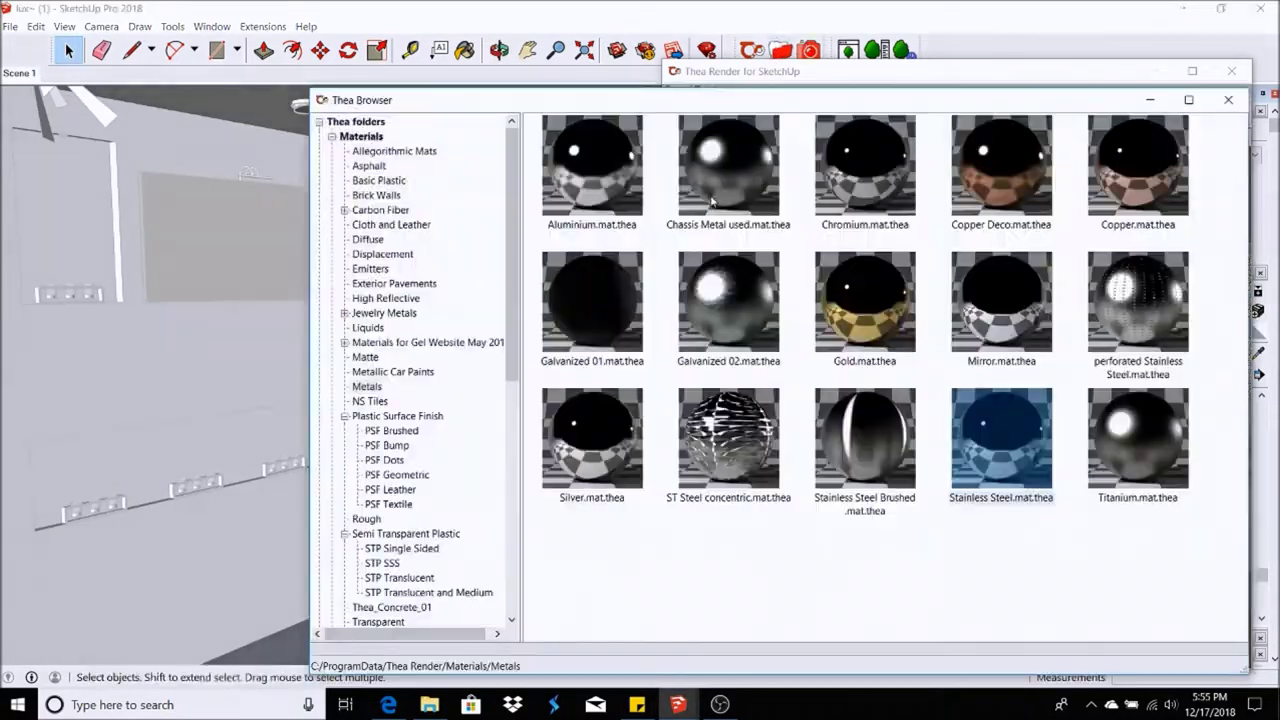
left_click(345, 417)
left_click(345, 446)
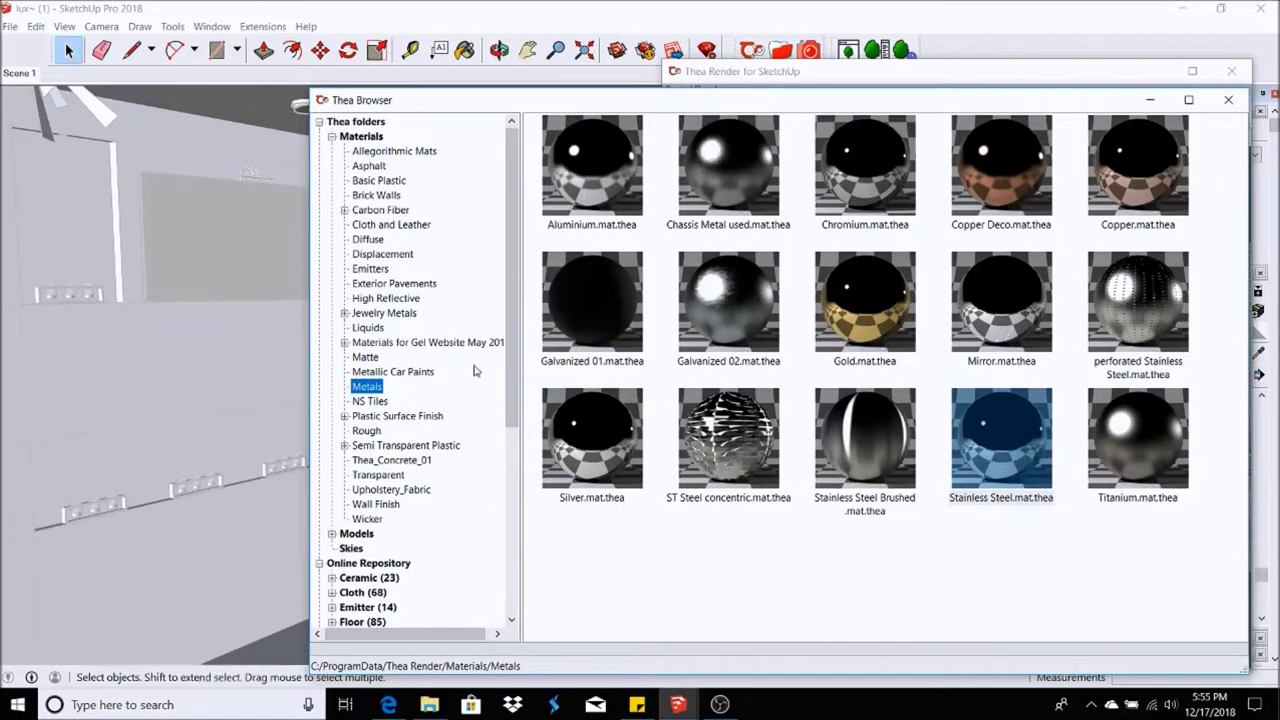
scroll(474, 370, "down", 7)
scroll(400, 460, "down", 2)
left_click(367, 490)
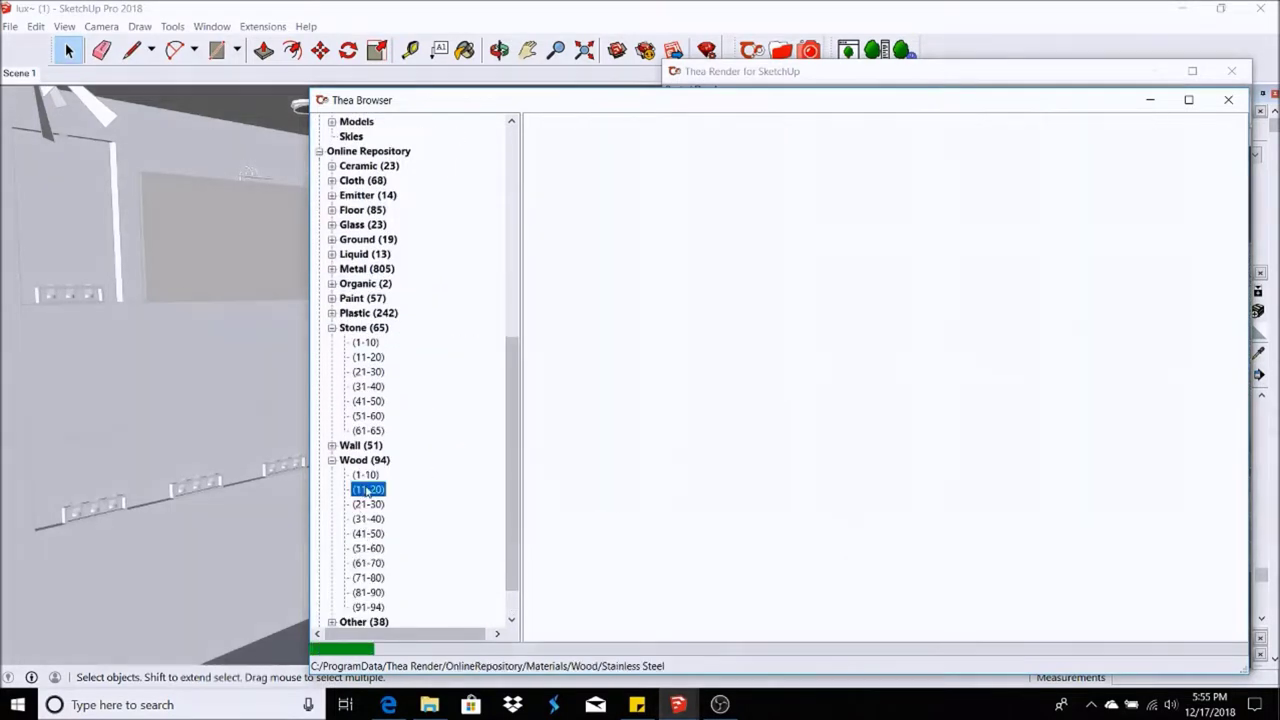
left_click(368, 534)
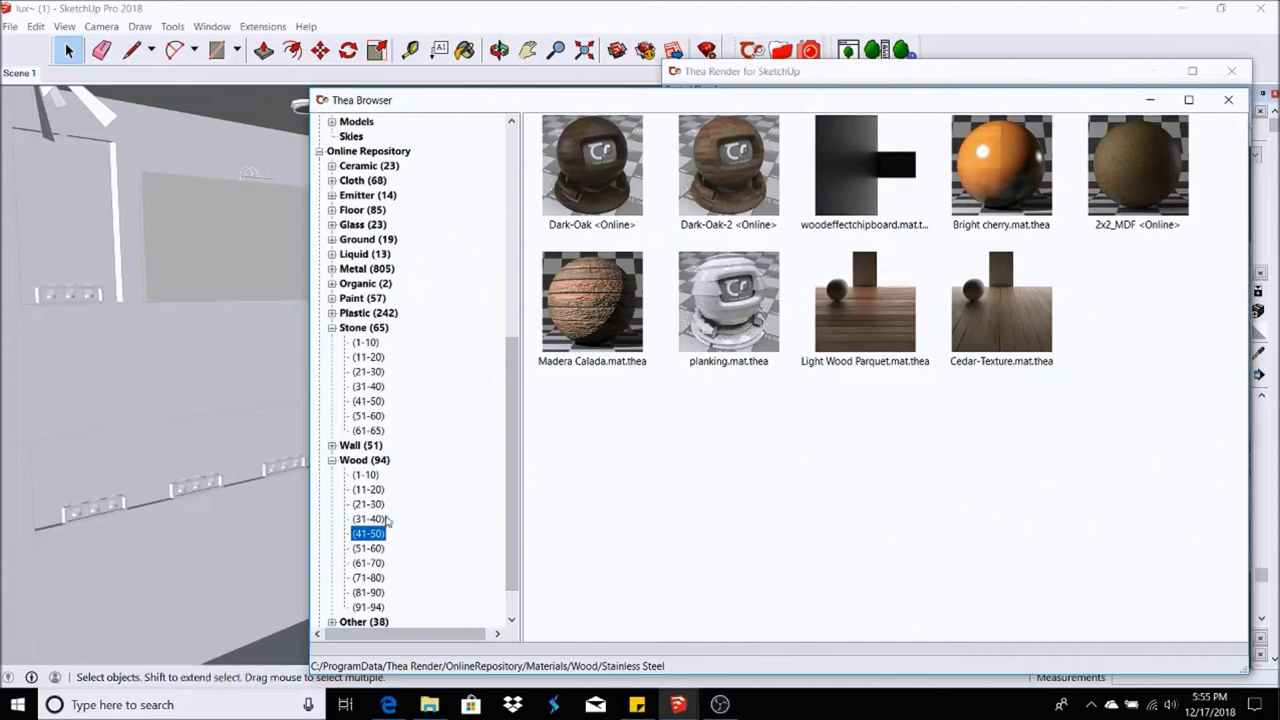
left_click(872, 153)
left_click(1228, 100)
left_click(412, 208)
- Reselect the painted cabinet and inspect it with the Paint Bucket ready
scroll(412, 206, "up", 2)
scroll(413, 203, "up", 2)
scroll(414, 200, "up", 3)
key("space")
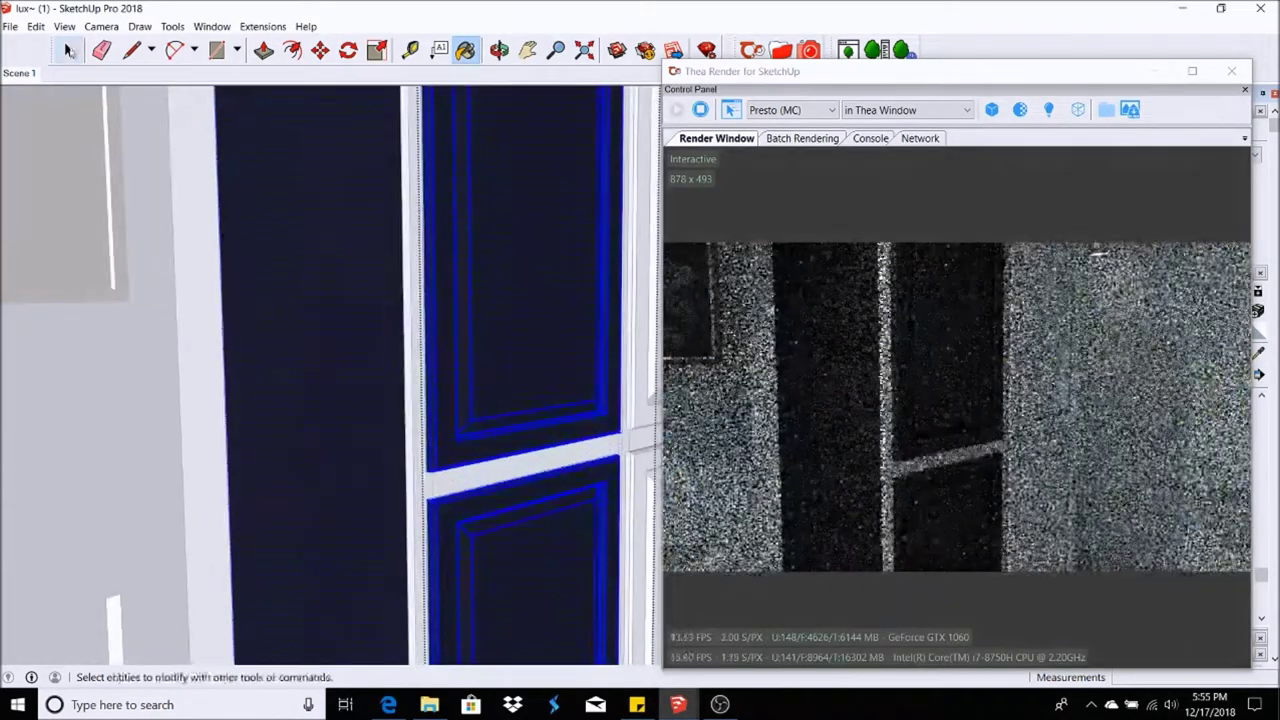
left_click(414, 197)
scroll(490, 483, "down", 1)
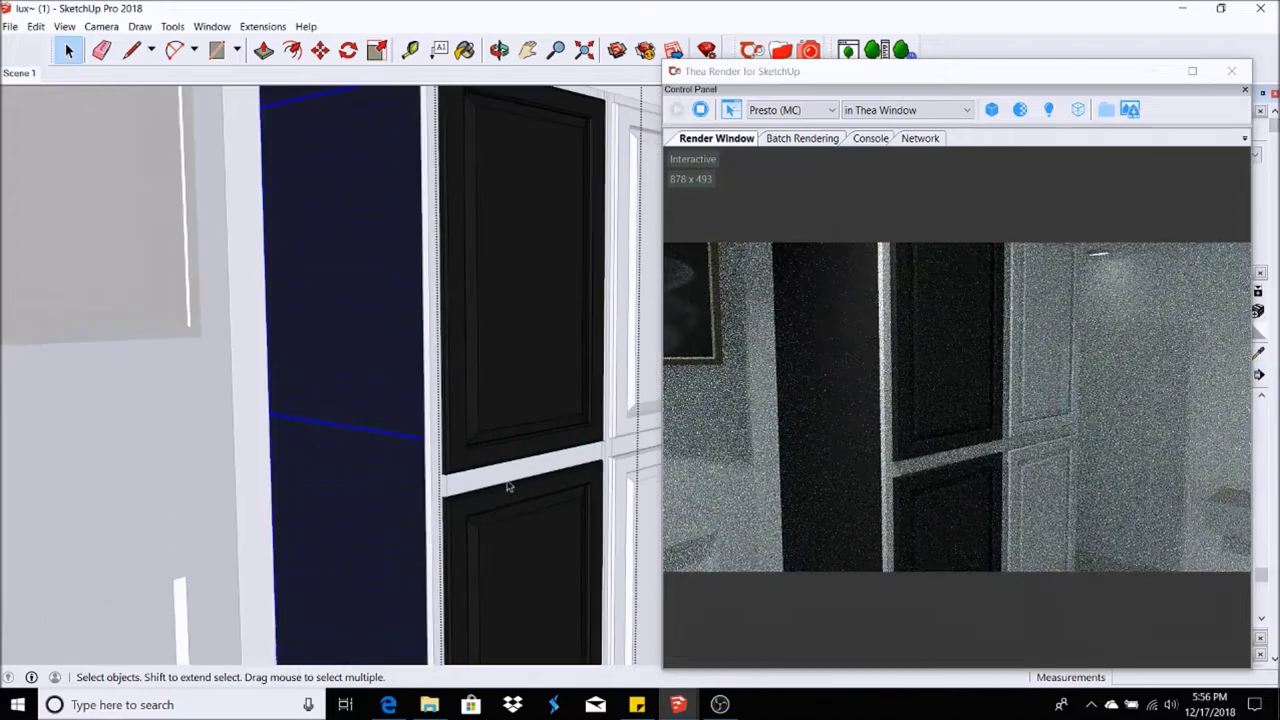
scroll(550, 470, "down", 2)
left_click(437, 480)
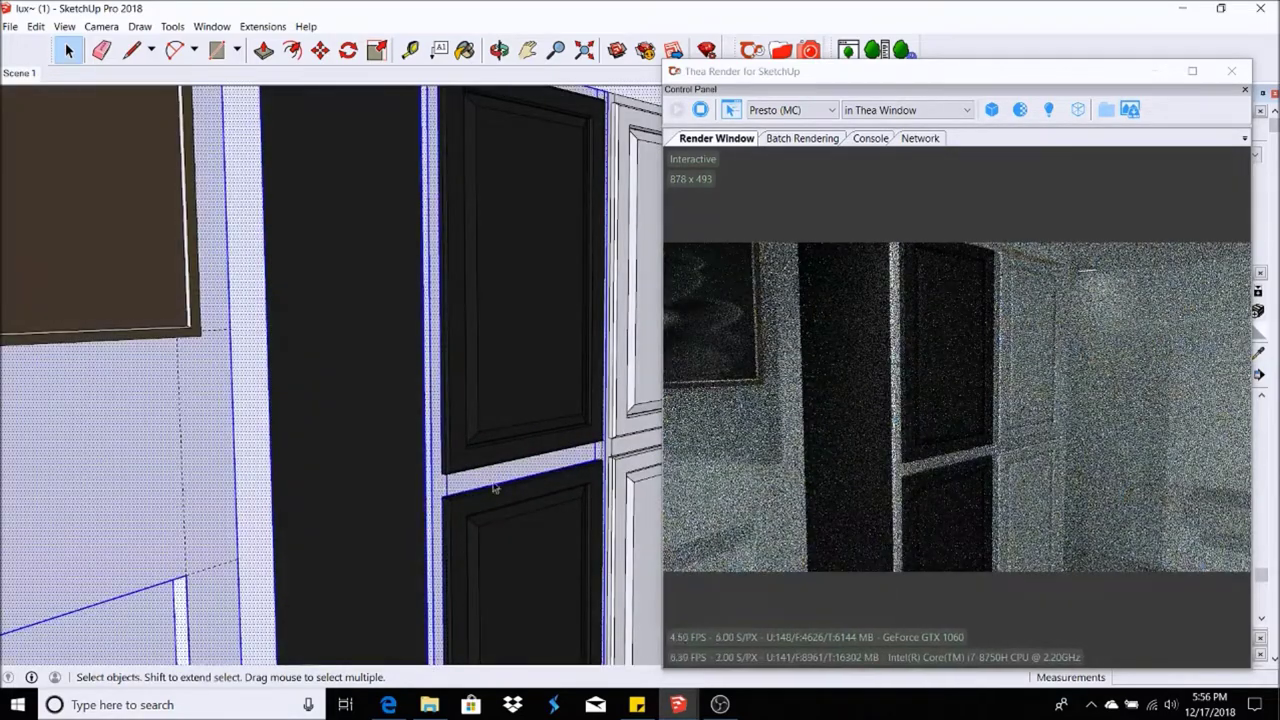
scroll(480, 486, "down", 3)
key("b")
scroll(400, 268, "up", 4)
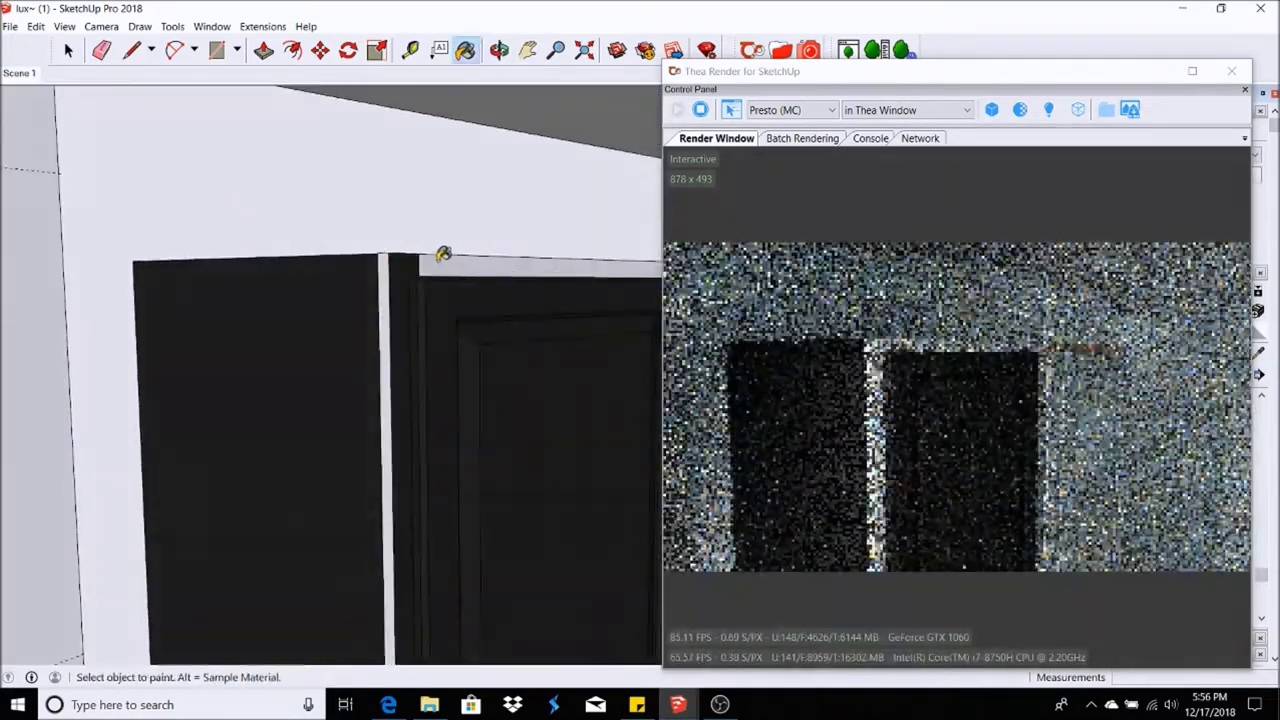
scroll(443, 252, "down", 1)
scroll(460, 256, "down", 1)
scroll(600, 320, "down", 2)
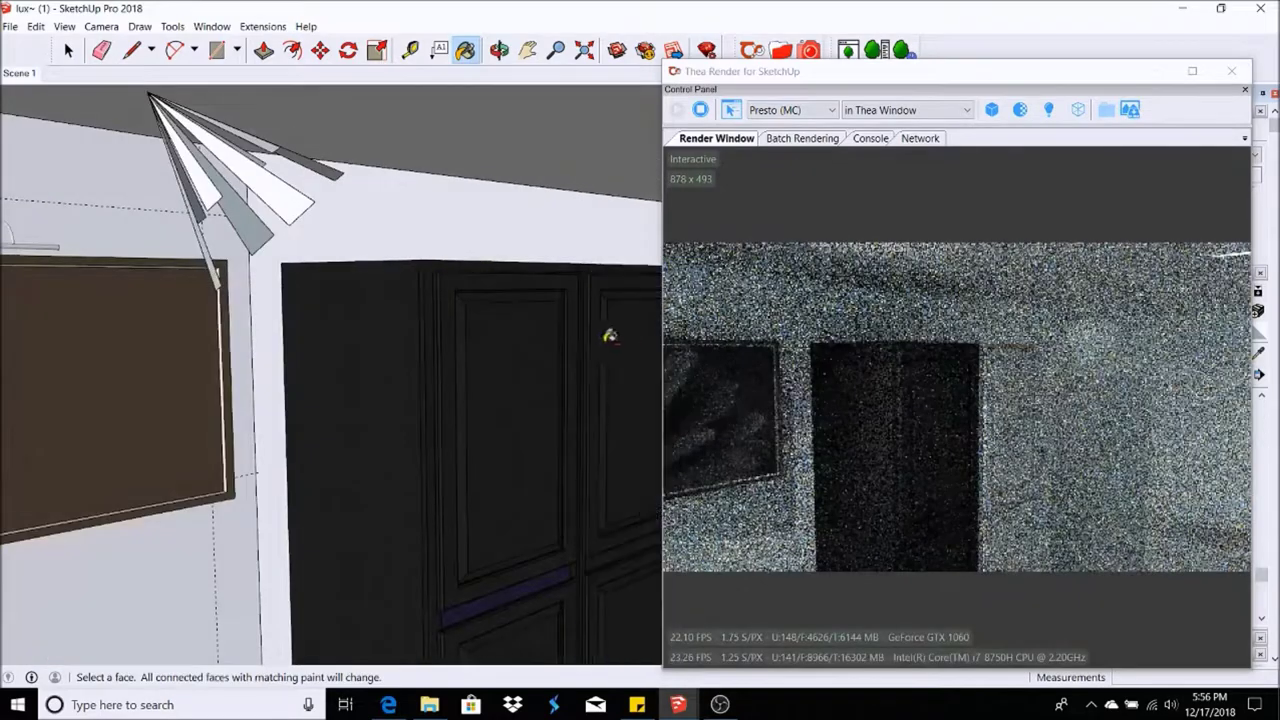
scroll(490, 327, "down", 2)
scroll(500, 310, "down", 2)
scroll(535, 275, "down", 1)
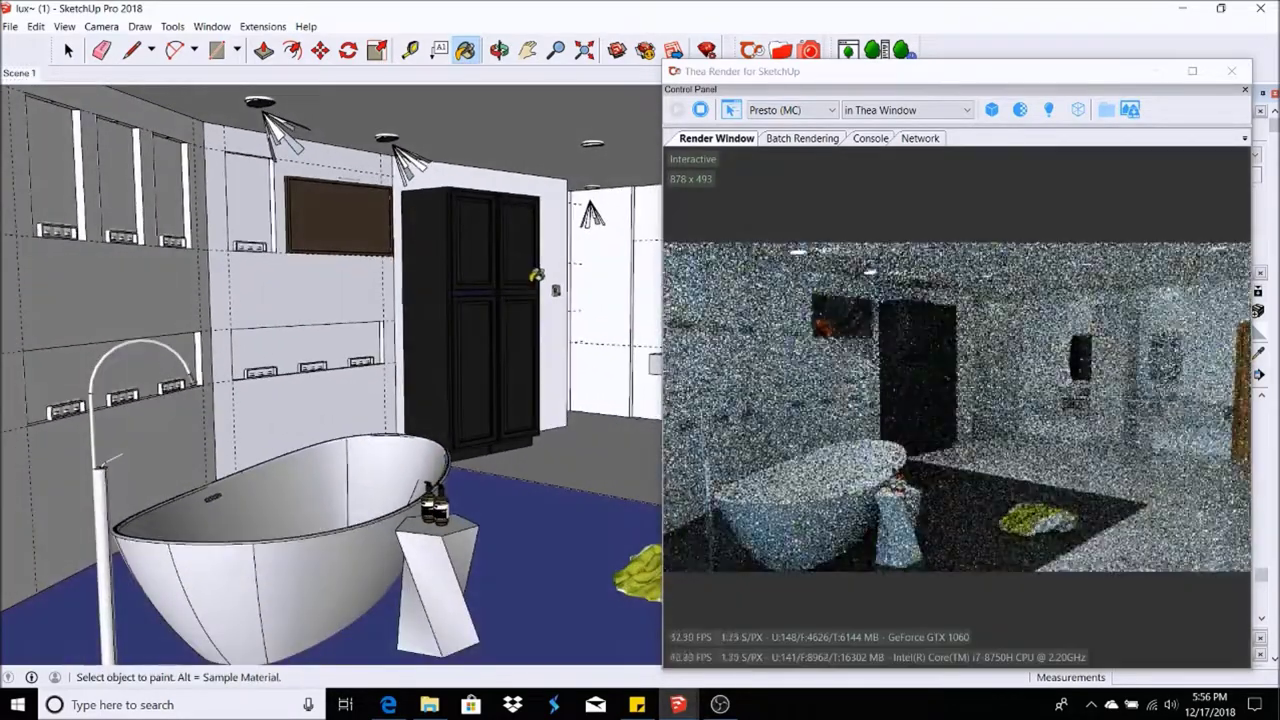
scroll(536, 275, "up", 3)
scroll(572, 224, "up", 2)
- Open the cabinet's top strip for editing and ready the Paint Bucket for it
key("space")
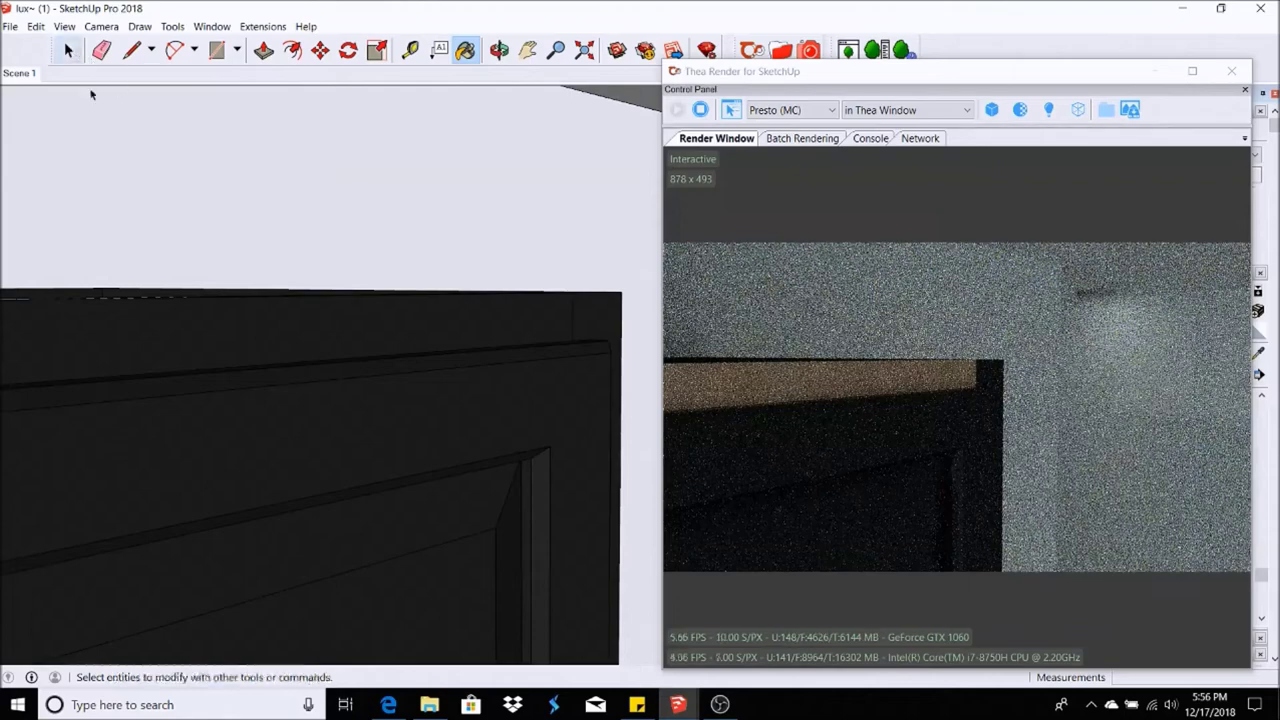
left_click(233, 330)
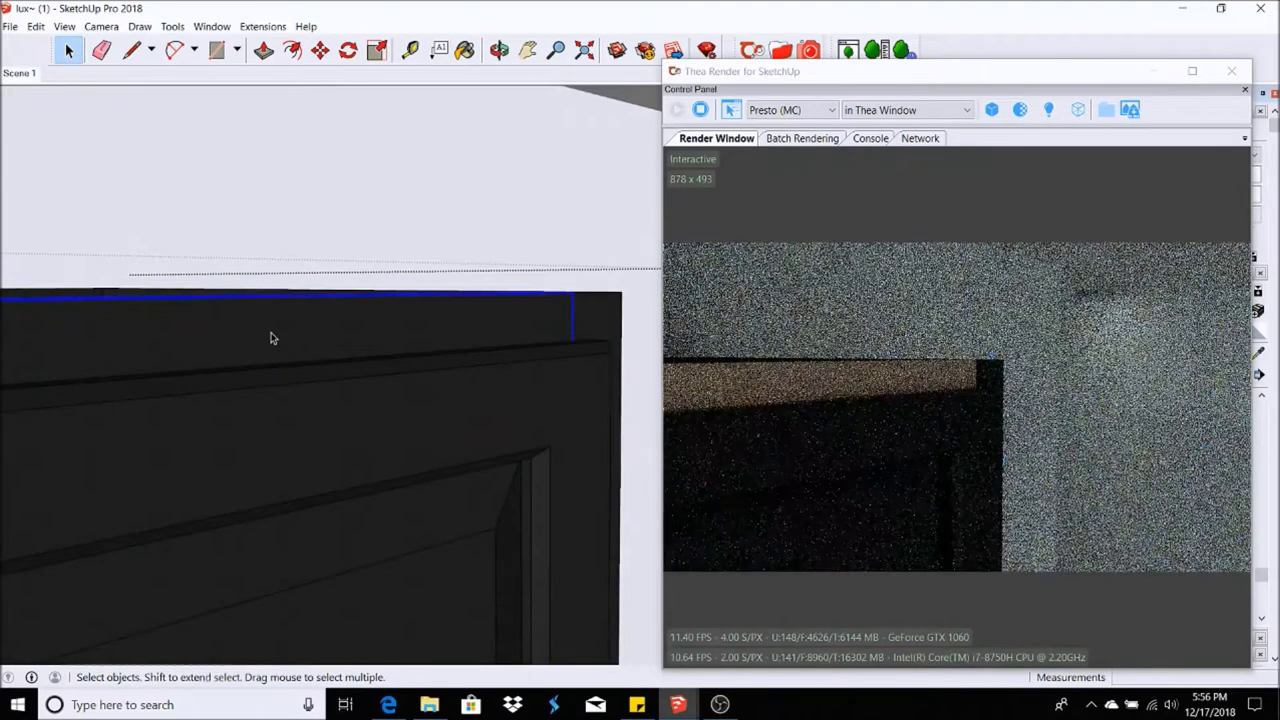
double_click(273, 335)
right_click(284, 337)
left_click(465, 50)
key("space")
scroll(403, 368, "down", 3)
scroll(403, 368, "down", 3)
- Exit the group, turn the view toward the vanity and paint the tall cabinet beside it dark
scroll(403, 368, "down", 3)
left_click(403, 368)
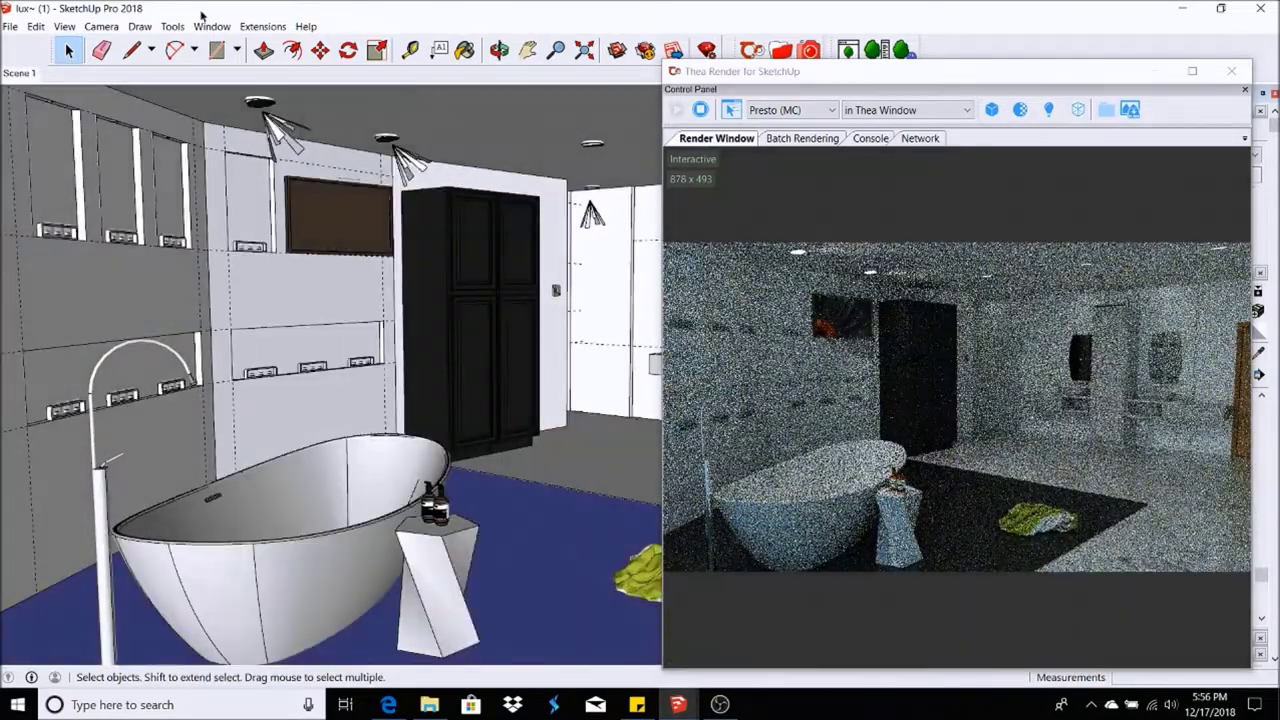
left_click(211, 26)
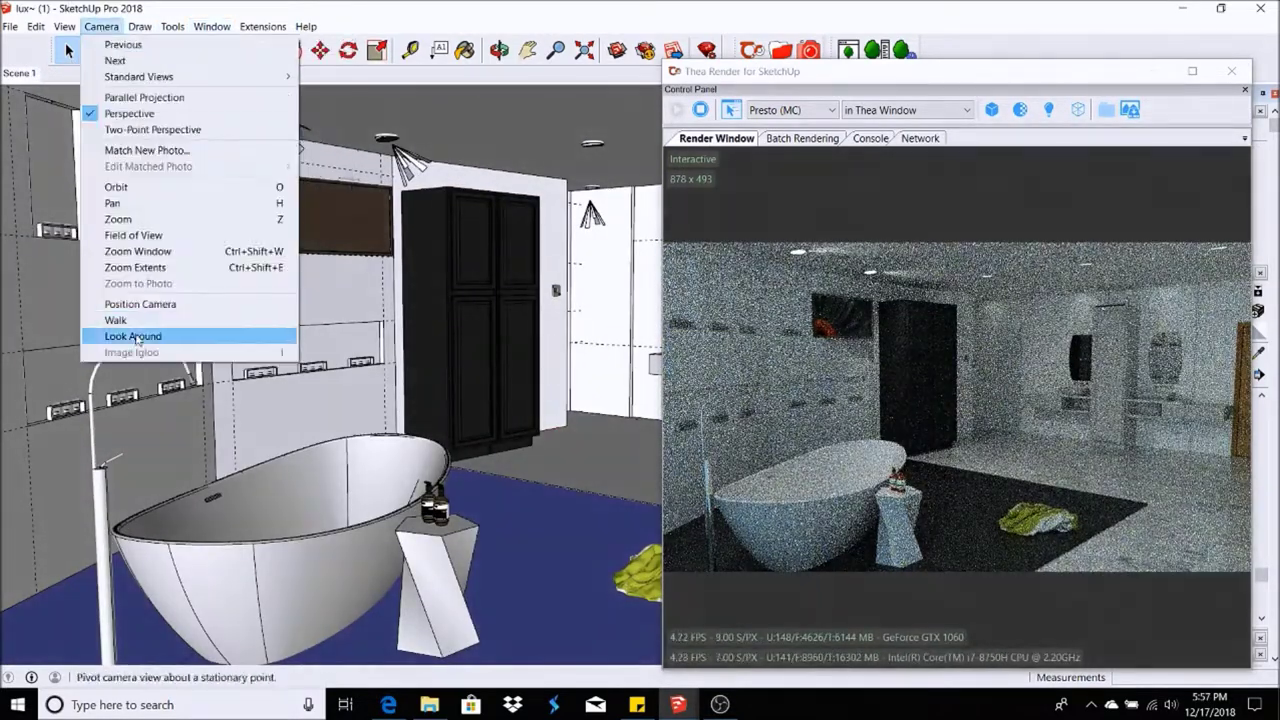
left_click(137, 336)
mouse_move(137, 340)
left_mouse_down()
mouse_move(530, 314)
mouse_move(440, 220)
left_mouse_up()
key("o")
key("b")
left_click(420, 188)
key("o")
left_click_drag(420, 188, 406, 258)
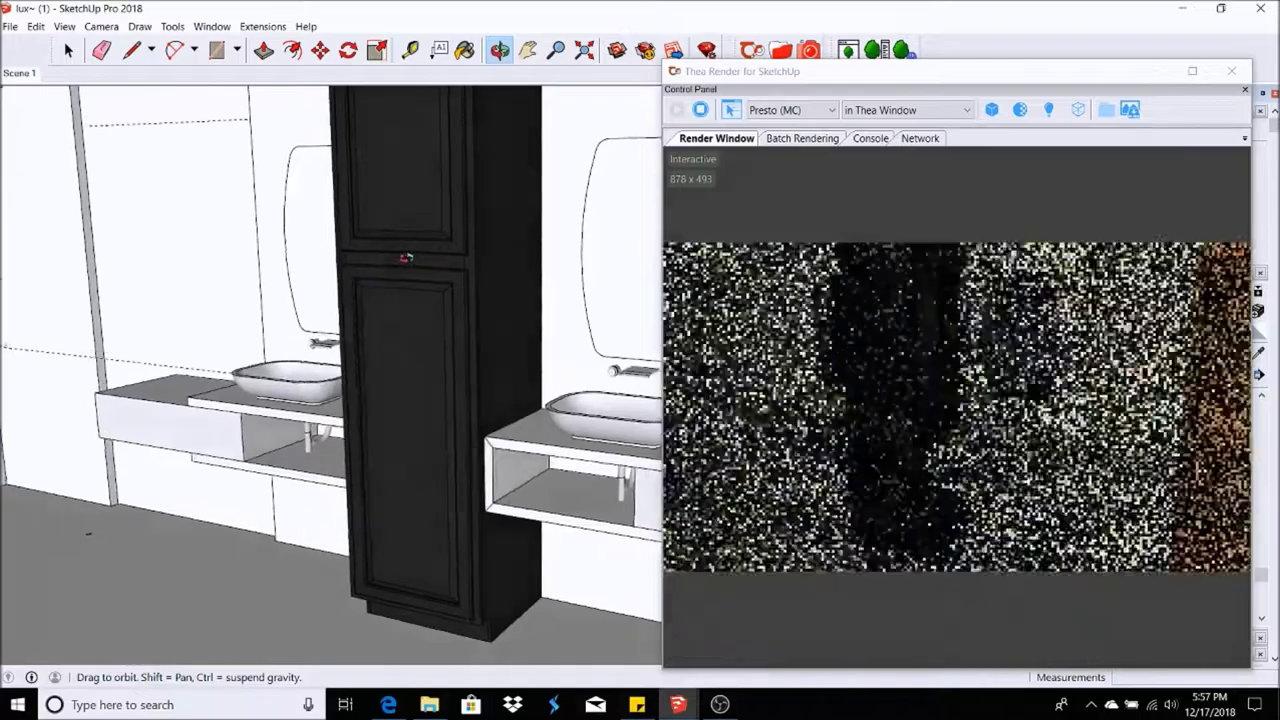
- Paint the wardrobe's top frame band and side frame strips dark
key("h")
left_click_drag(406, 258, 446, 182)
key("space")
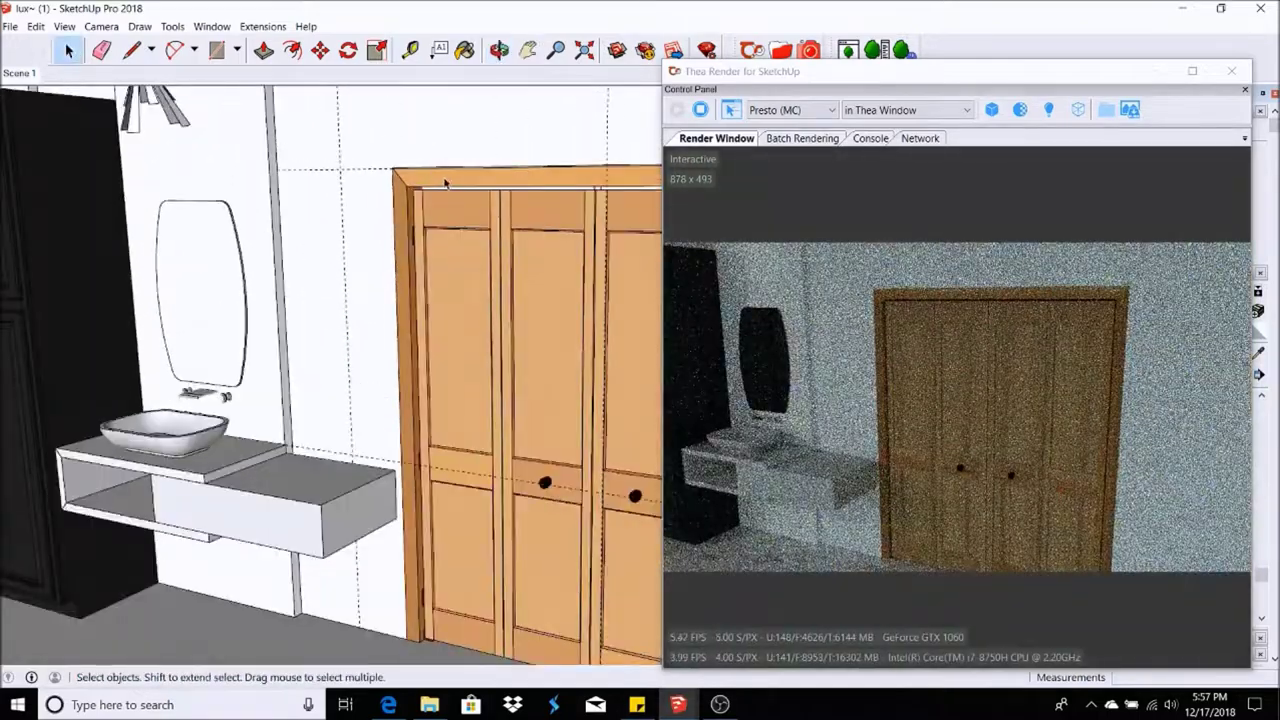
key("ctrl+z")
key("b")
scroll(448, 160, "up", 2)
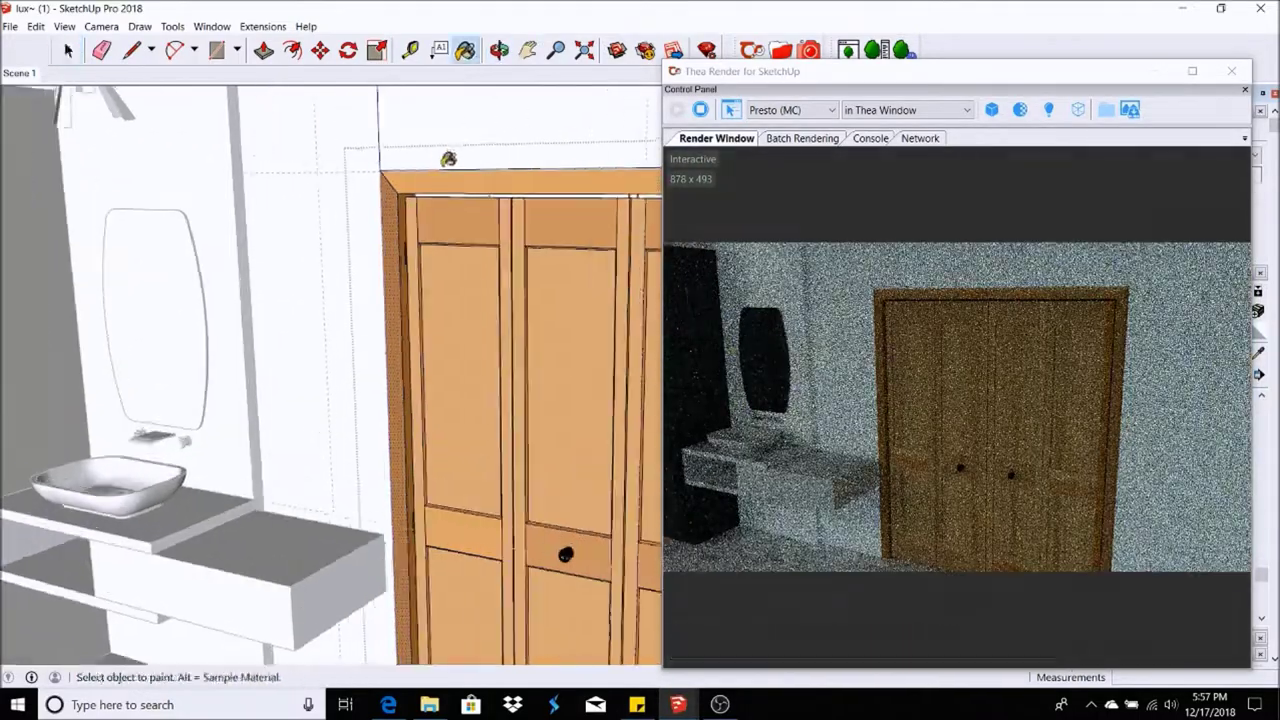
left_click(425, 178, "ctrl")
left_click(408, 195, "ctrl")
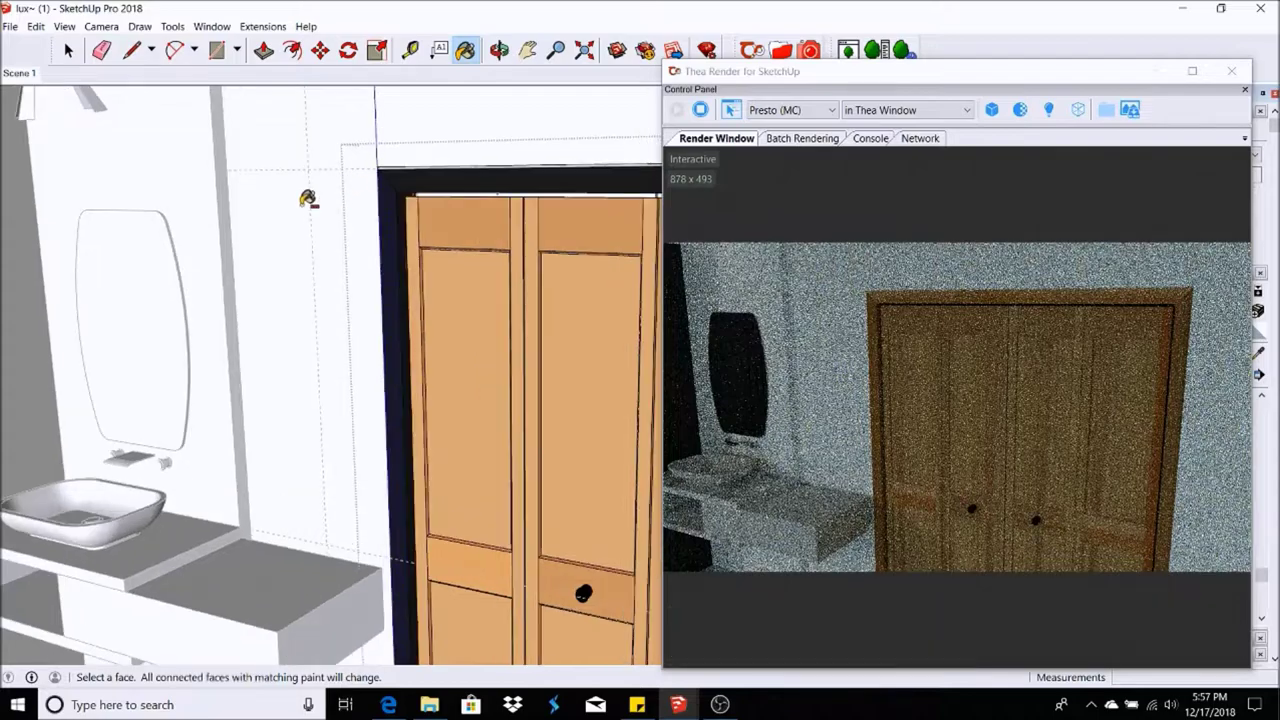
middle_click_drag(308, 200, 298, 202)
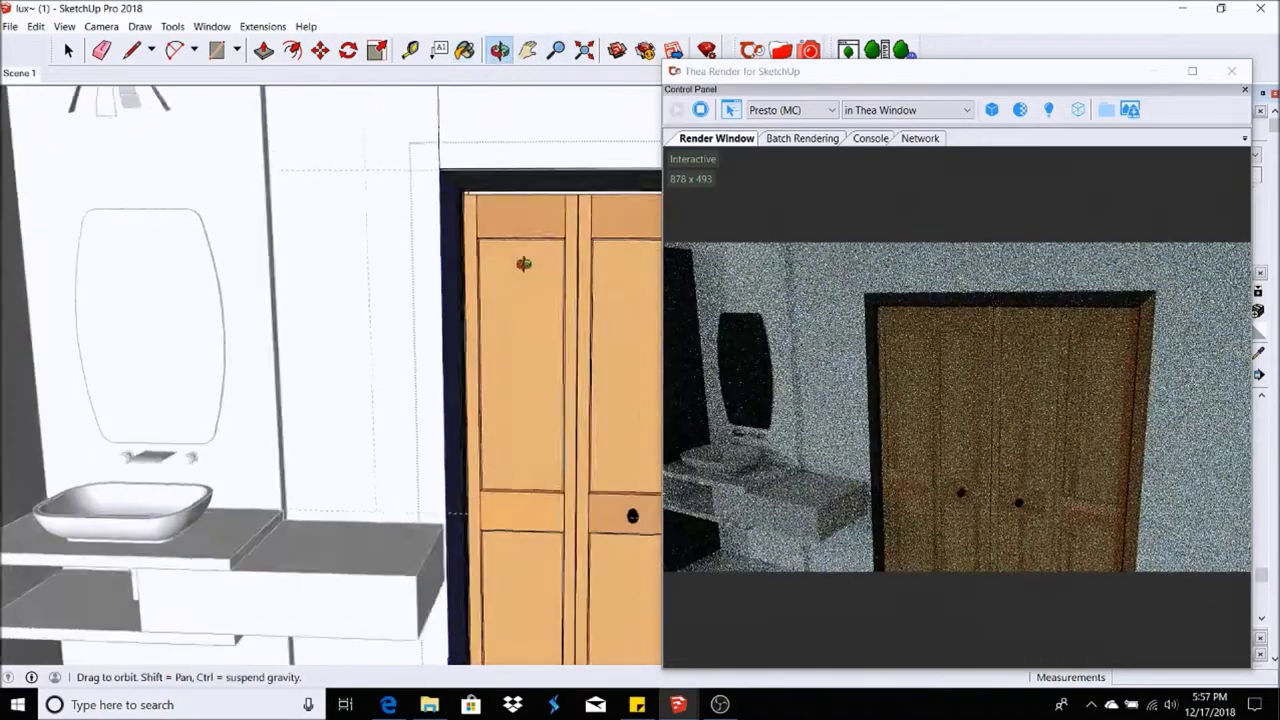
mouse_move(523, 266)
middle_mouse_down()
mouse_move(529, 229)
mouse_move(416, 251)
middle_mouse_up()
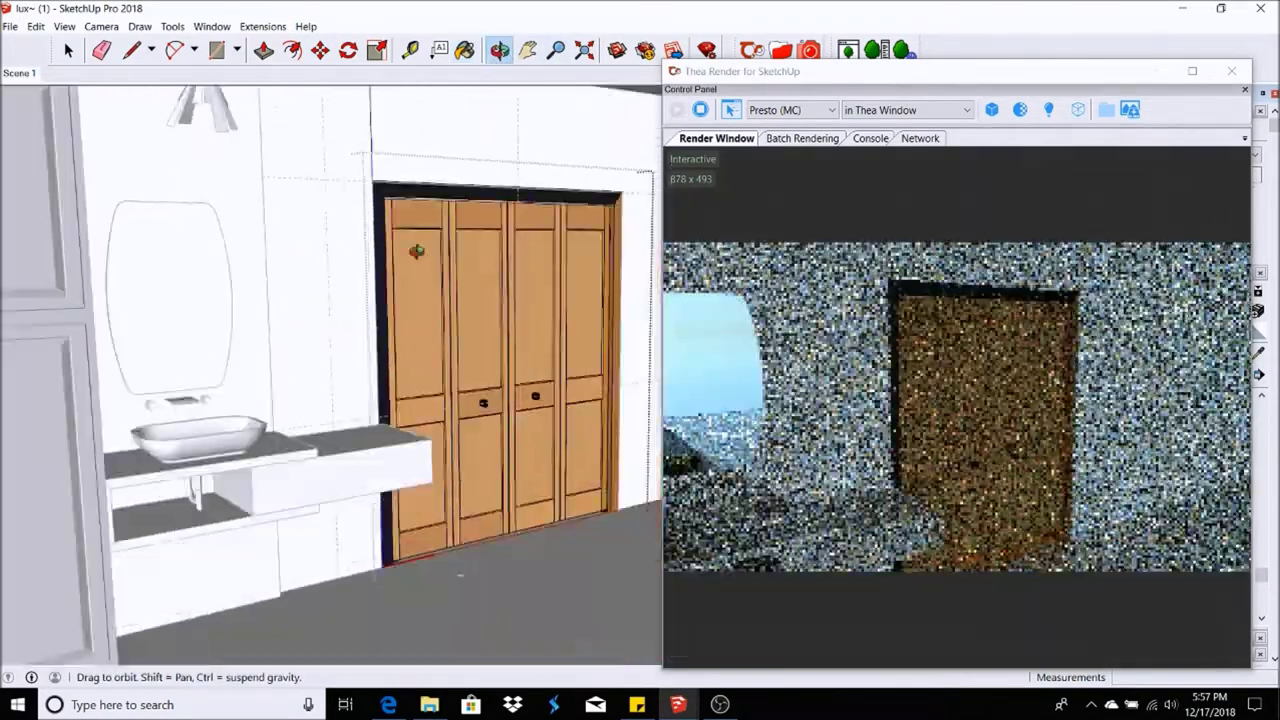
scroll(416, 251, "up", 5)
scroll(360, 241, "up", 3)
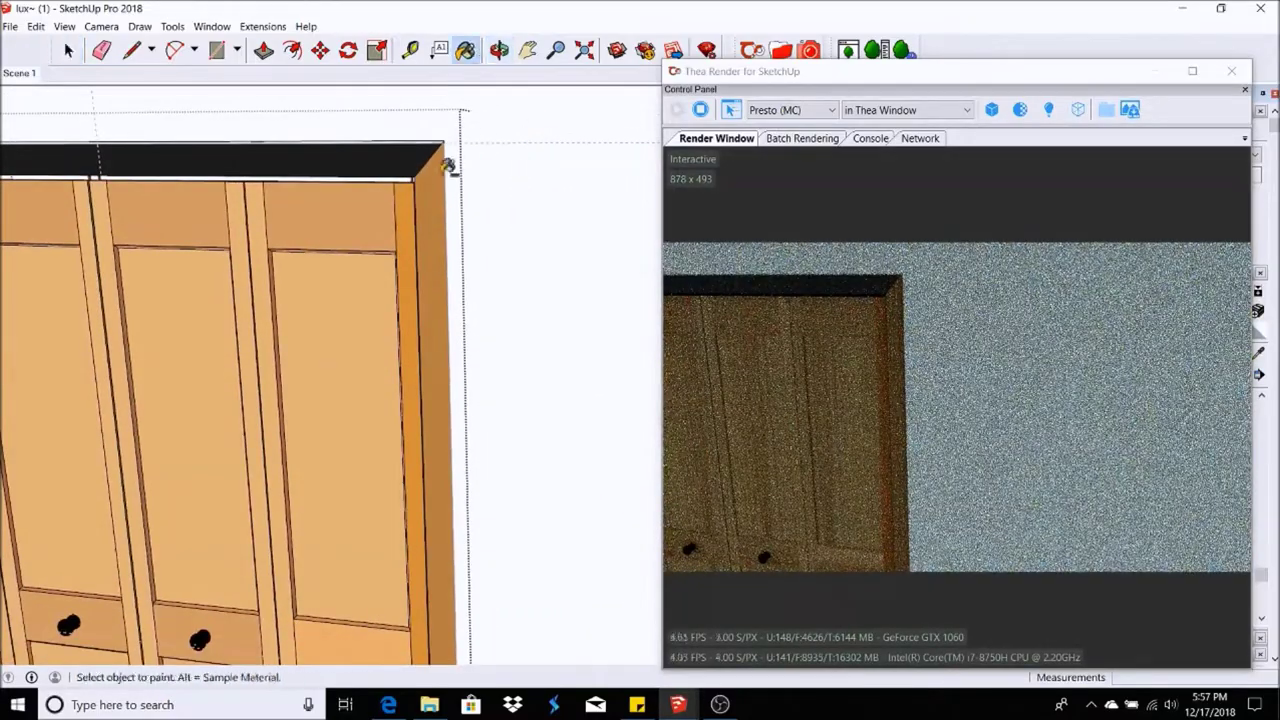
middle_click_drag(450, 150, 470, 190)
scroll(481, 205, "down", 5)
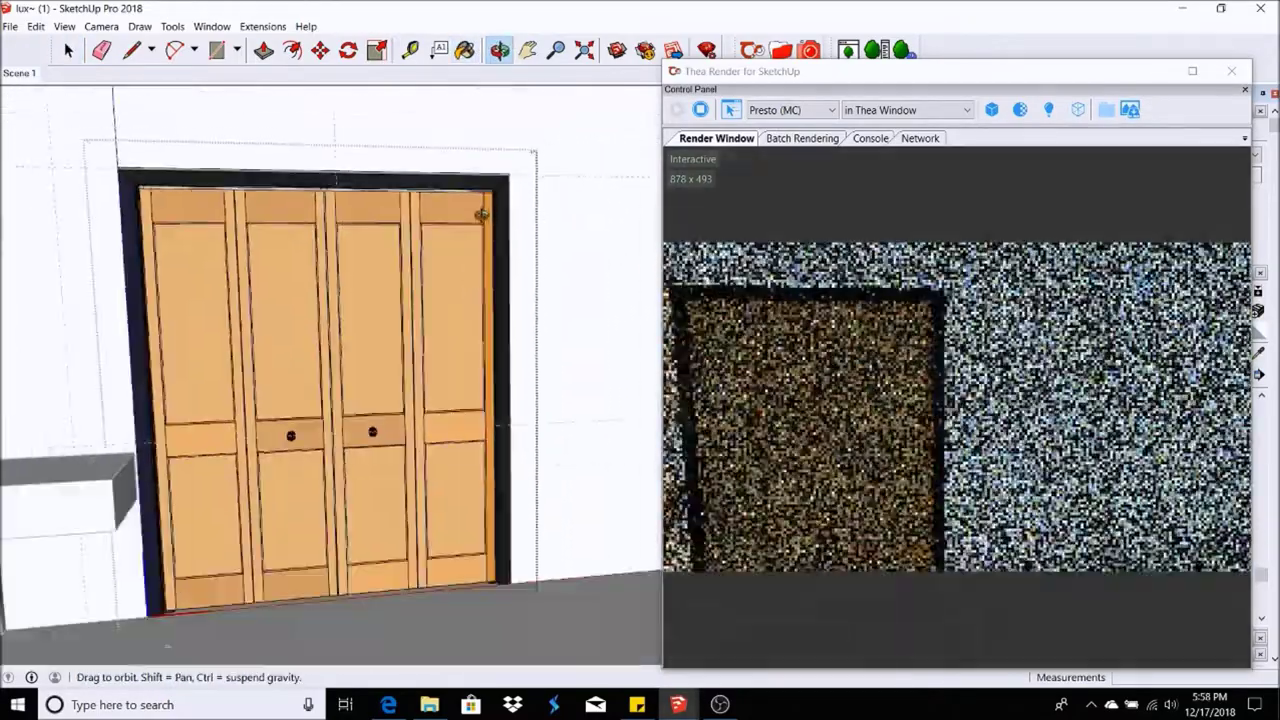
scroll(300, 350, "up", 2)
- Pick the Matte_White material in the Thea material browser
left_click(781, 48)
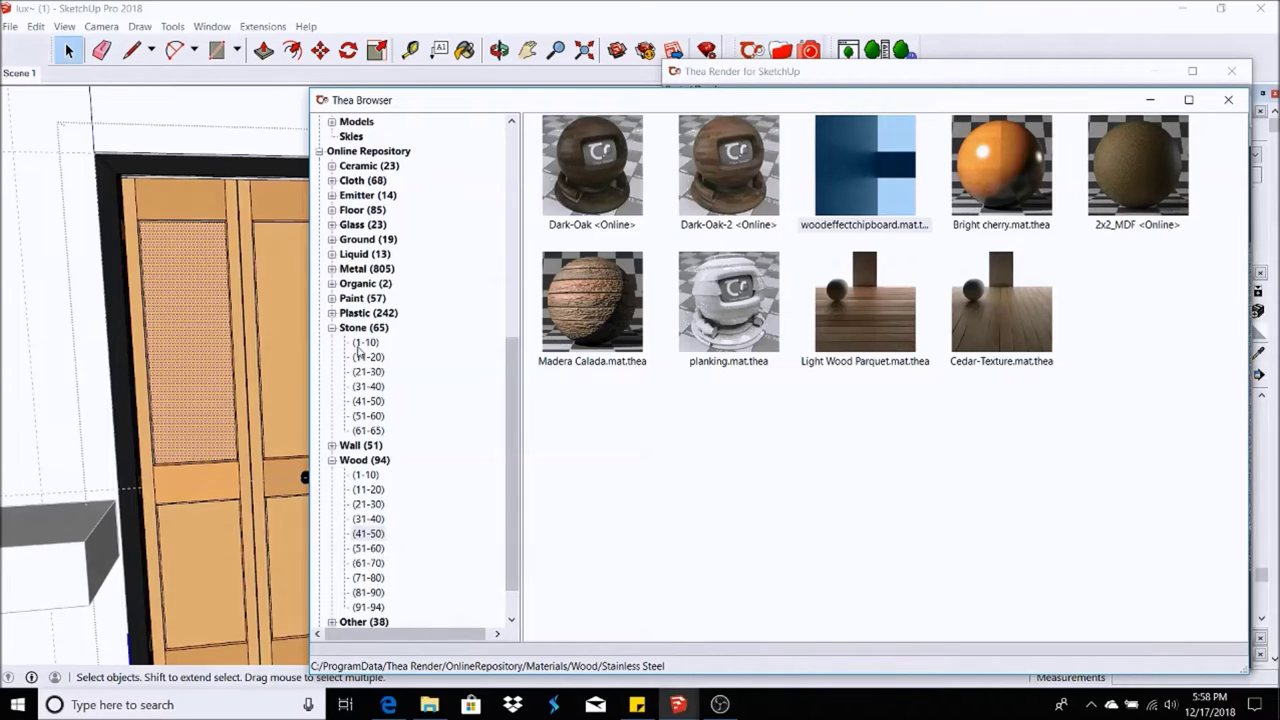
scroll(338, 330, "up", 3)
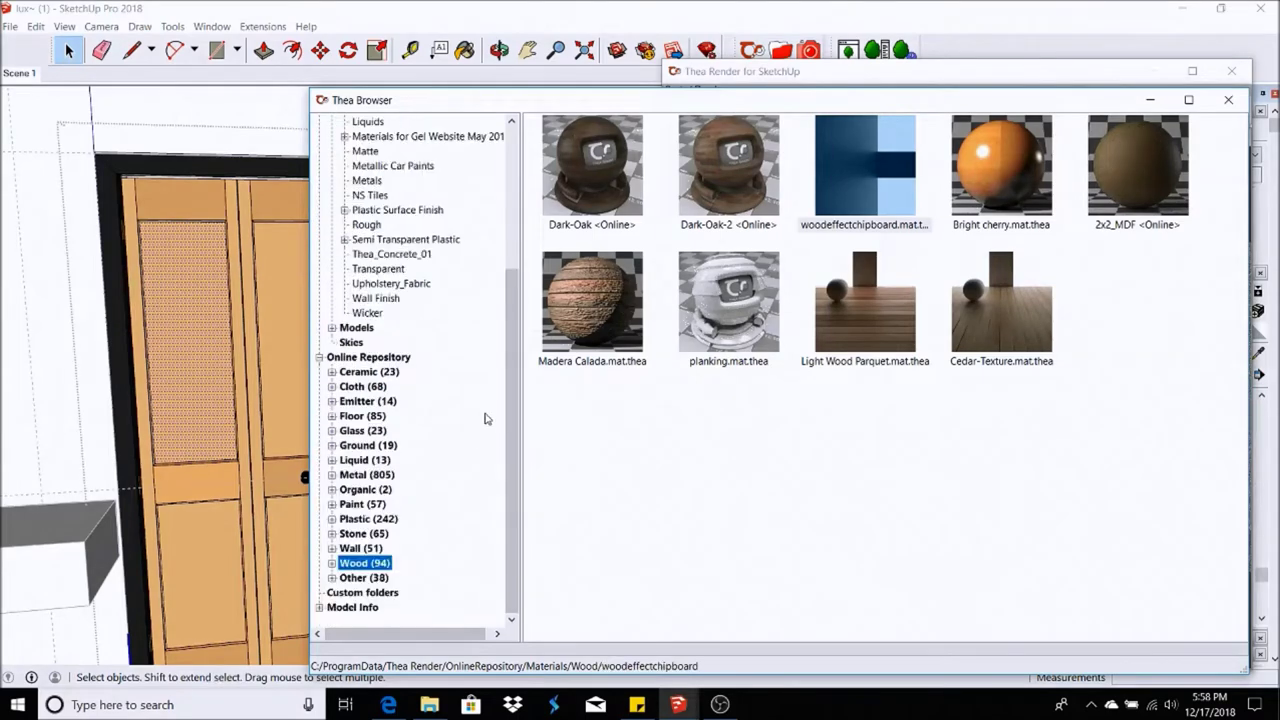
scroll(342, 200, "up", 4)
scroll(344, 143, "up", 1)
left_click(366, 357)
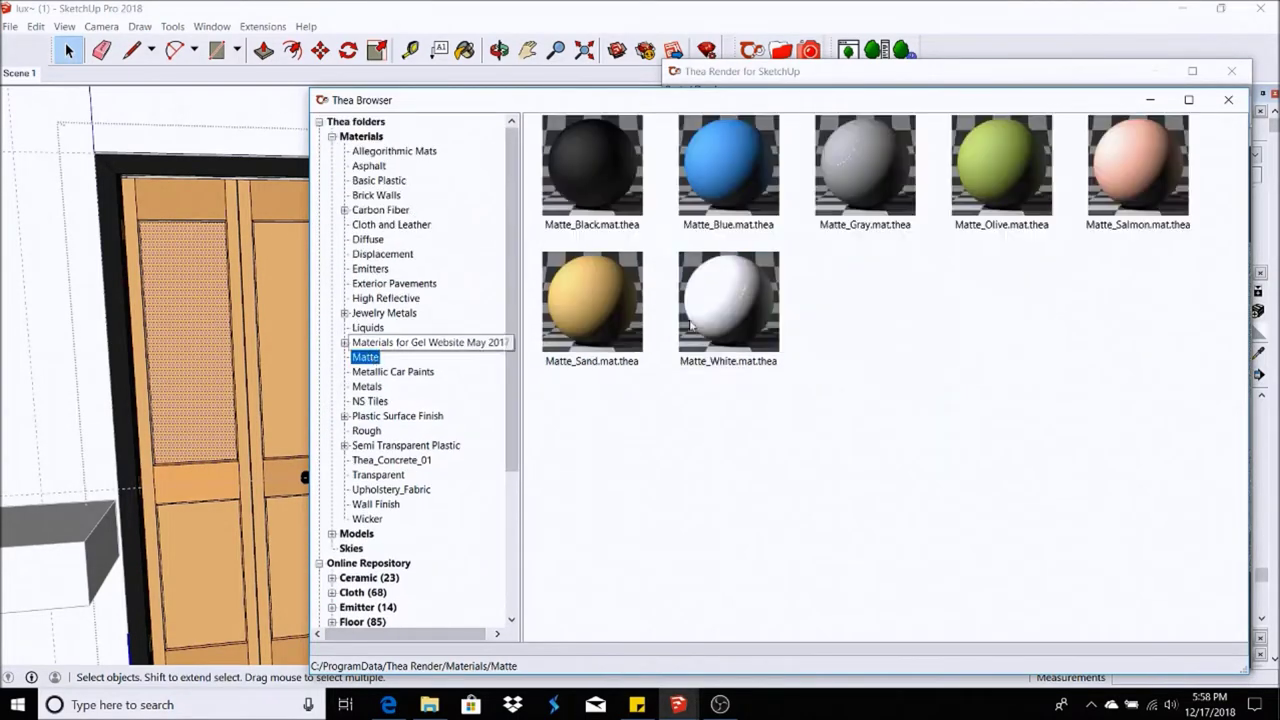
left_click(1151, 103)
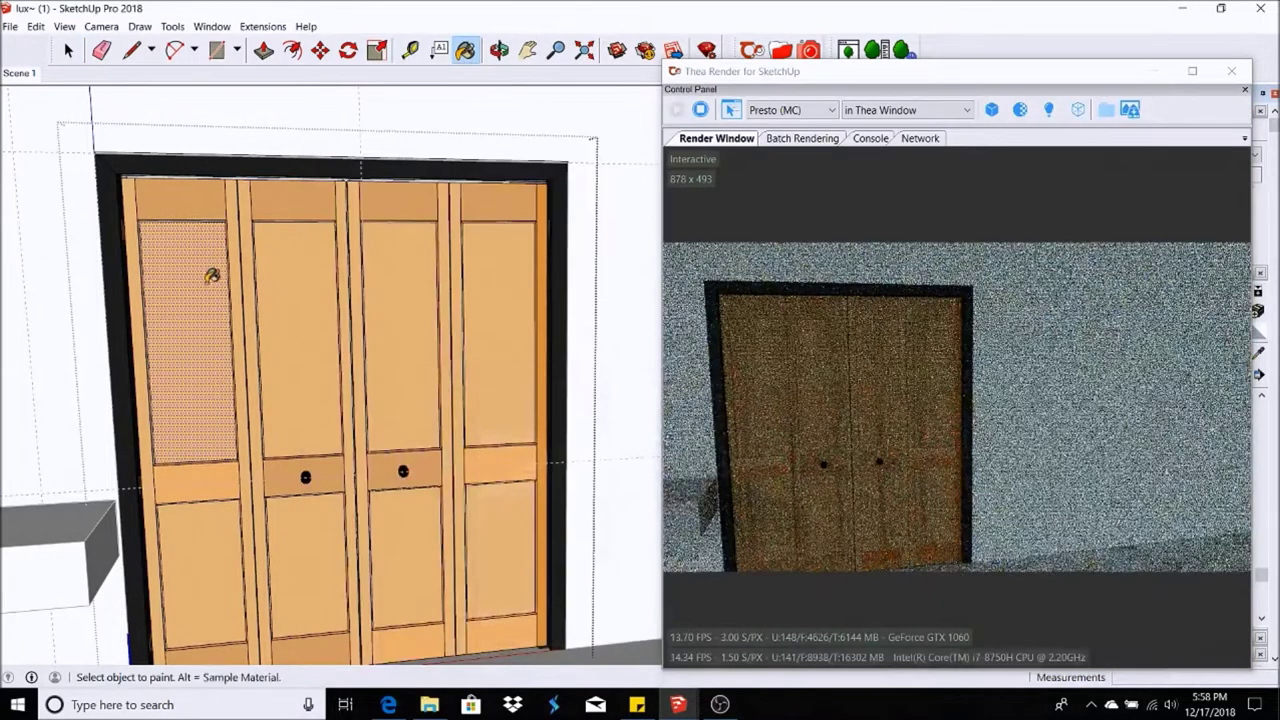
- Paint all four closet door leaves, their lower panels and frames Matte_White
left_click(209, 272)
left_click(305, 224)
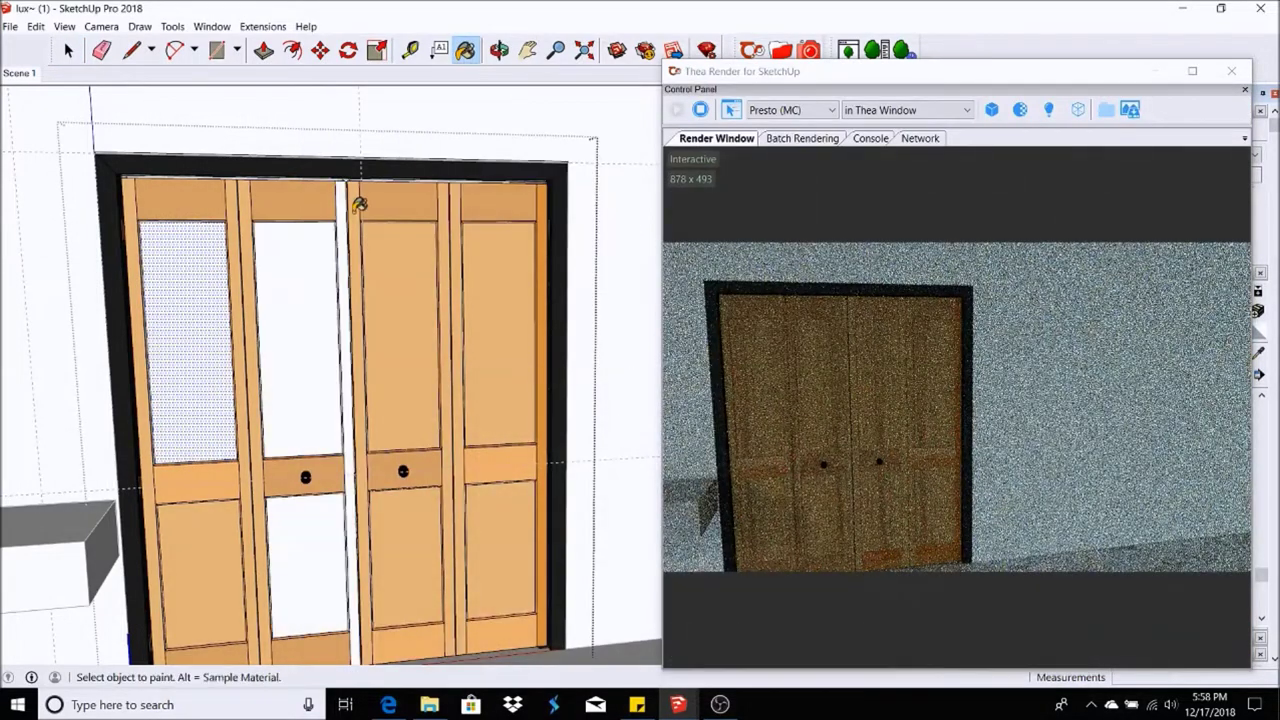
left_click(444, 203)
left_click(488, 228)
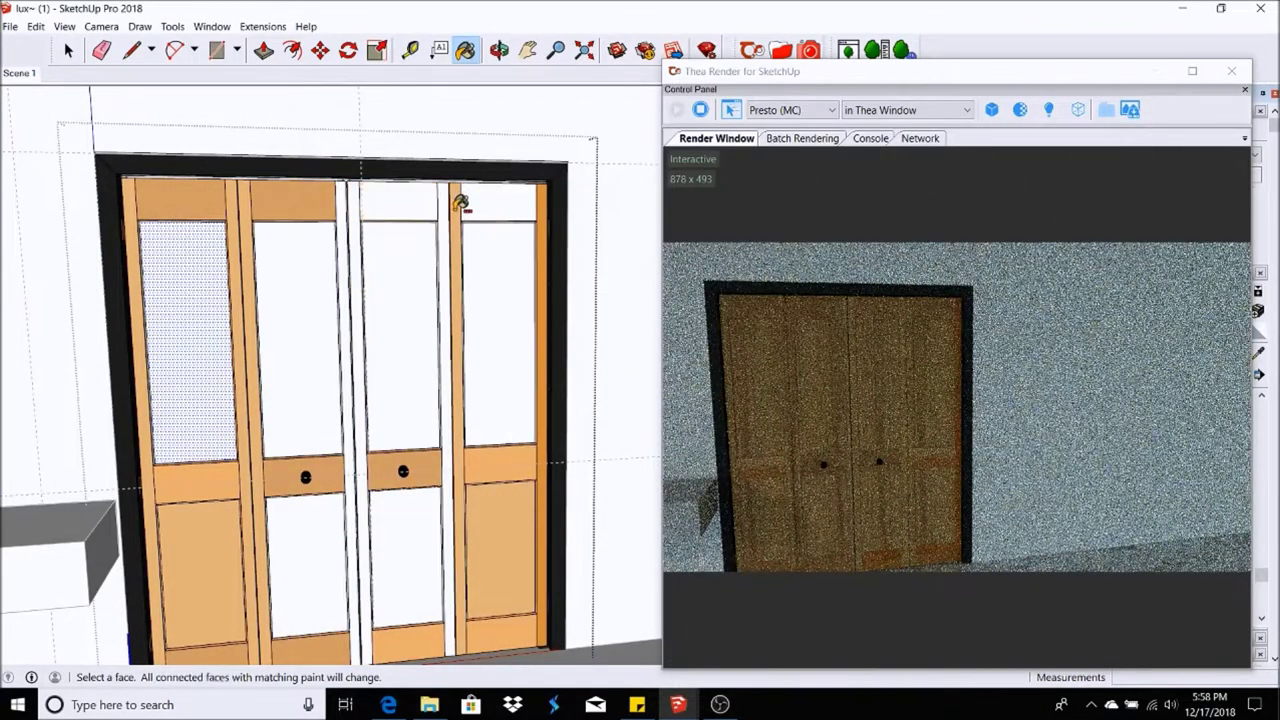
left_click(250, 196)
left_click(138, 200)
left_click(187, 473)
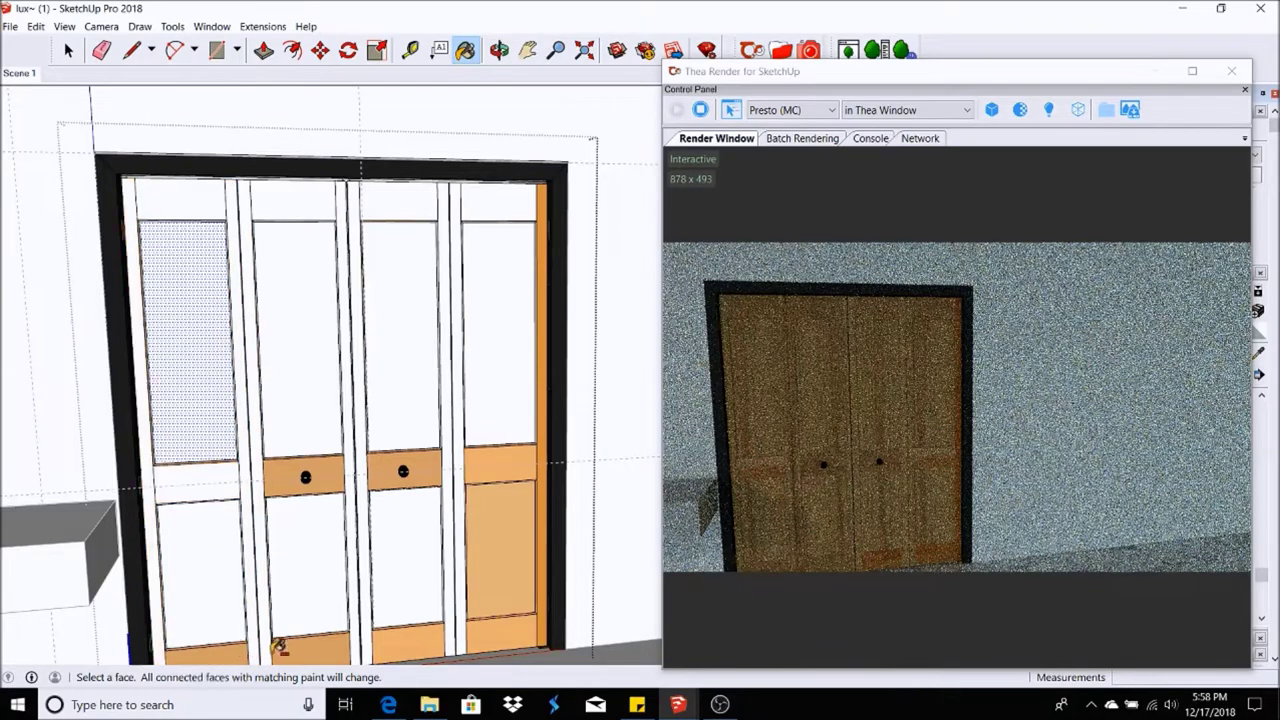
left_click(519, 566, "ctrl")
left_click(413, 462, "ctrl")
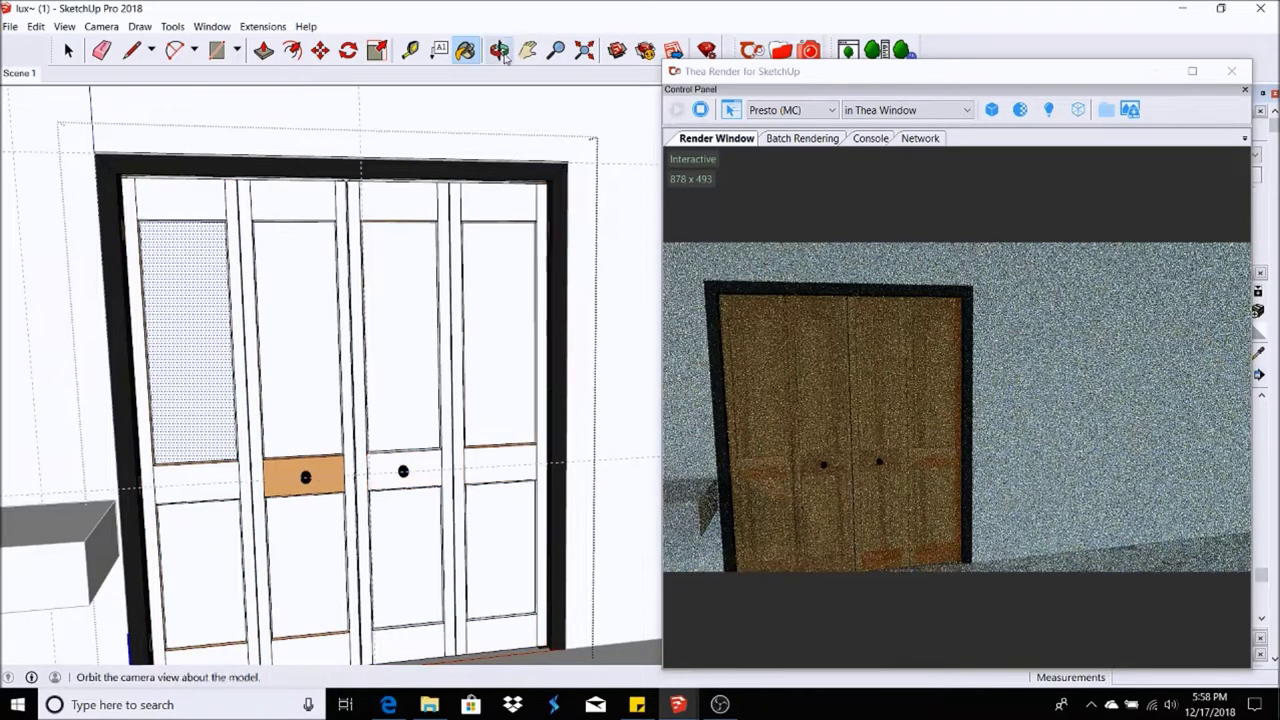
- Return to the Scene 1 bathroom view with the Select tool
left_click_drag(444, 360, 400, 366)
left_click(22, 73)
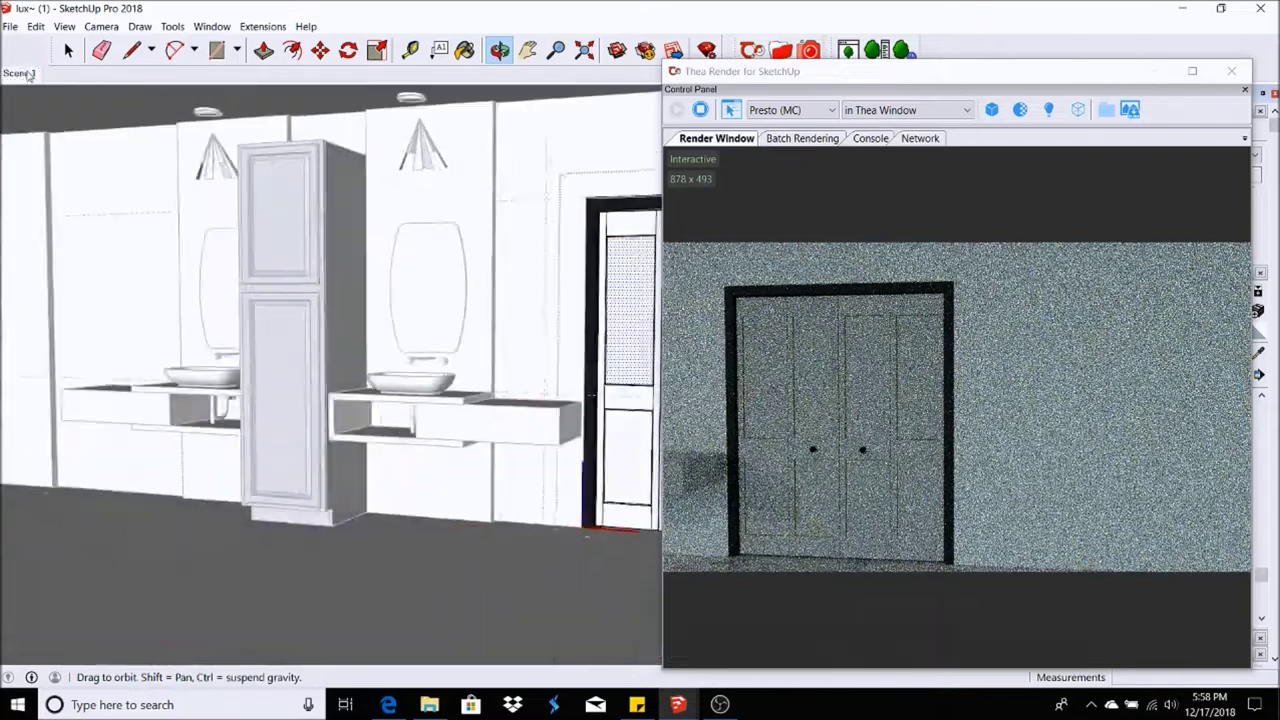
key("space")
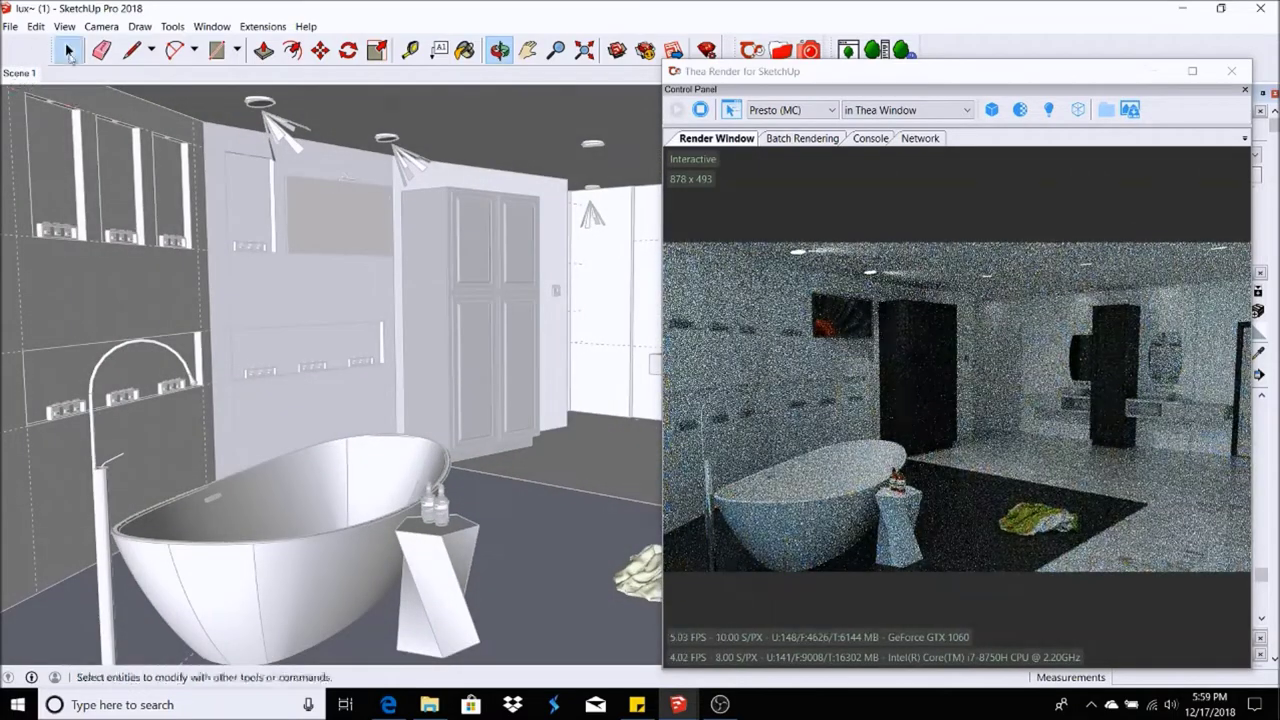
- Paint the wall panel behind the tub and its neighbouring wall faces darker grey
left_click(307, 343)
left_click(331, 334)
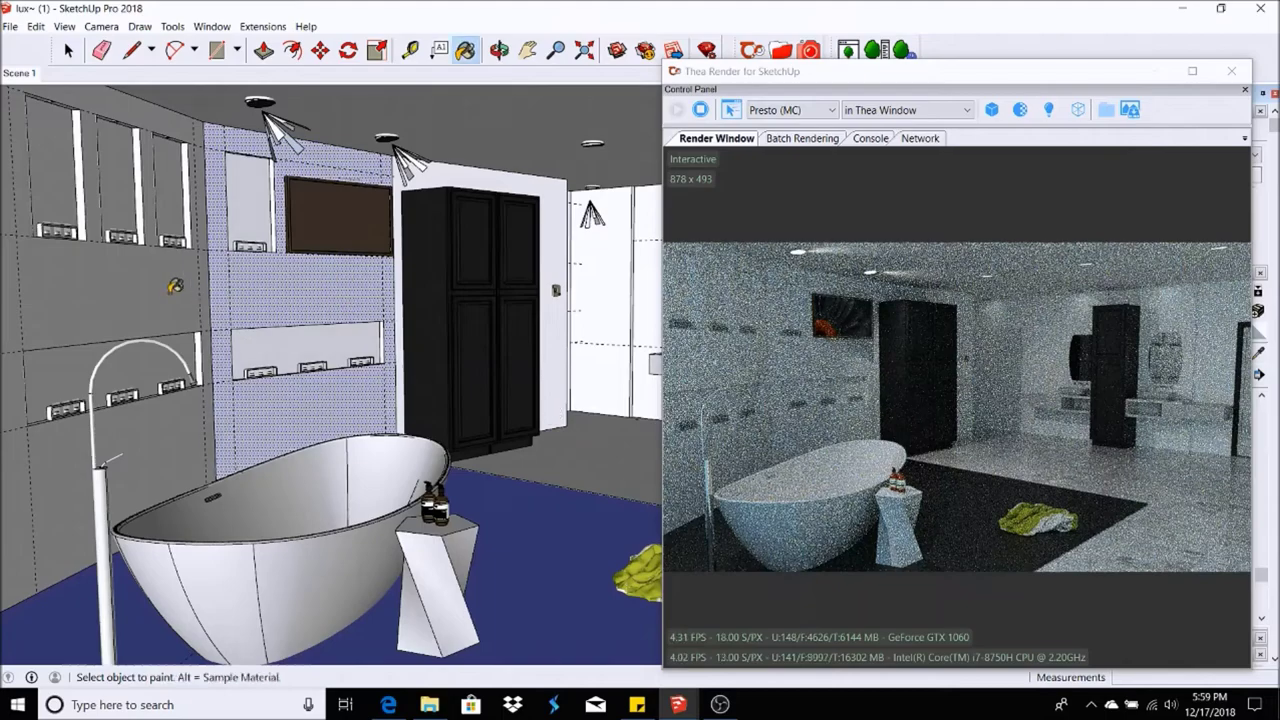
scroll(58, 137, "up", 1)
key("ctrl")
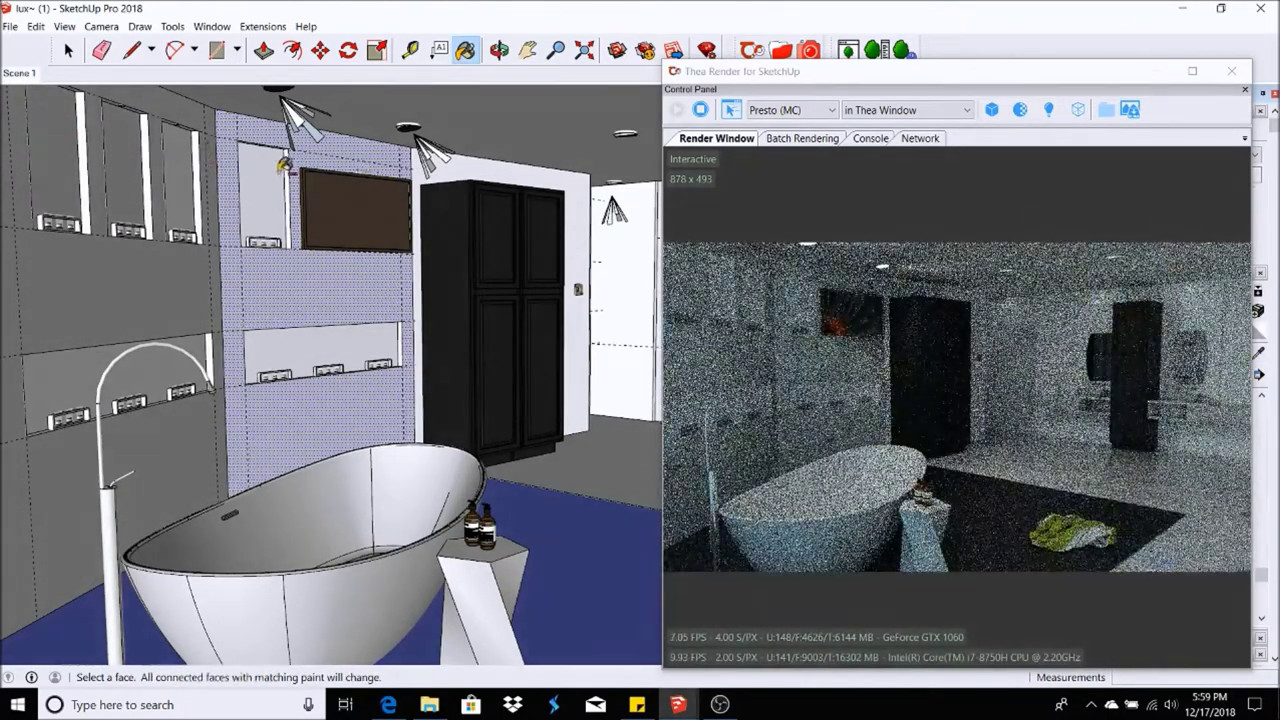
left_click(283, 168, "ctrl")
left_click(173, 372, "ctrl")
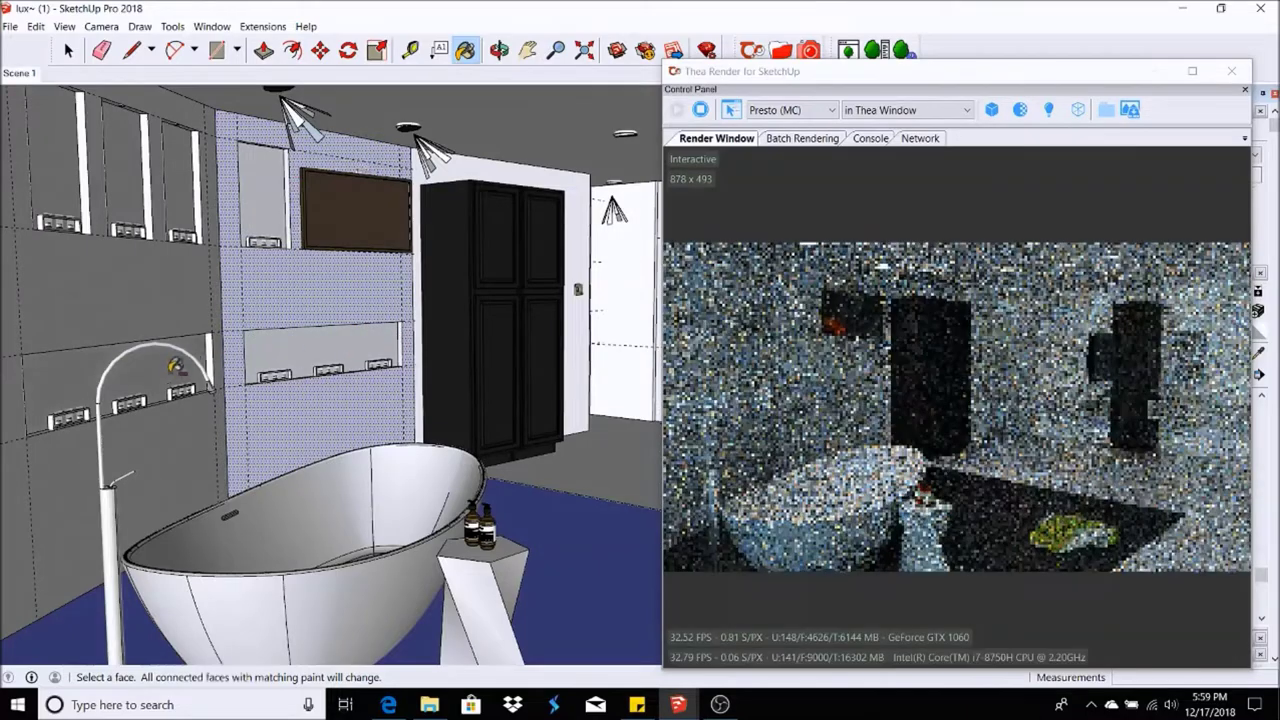
scroll(585, 212, "up", 3)
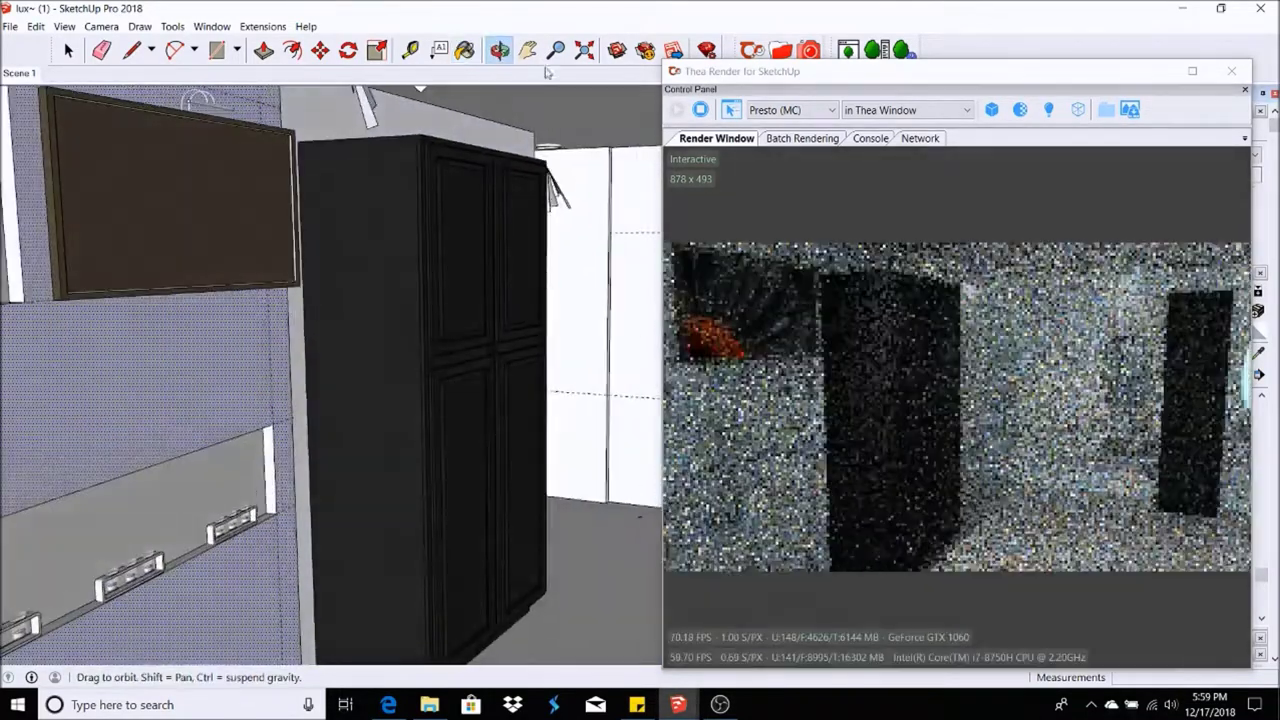
- Pan across the wall toward the vanities to check the new grey
left_click(527, 49)
left_click_drag(514, 297, 455, 272)
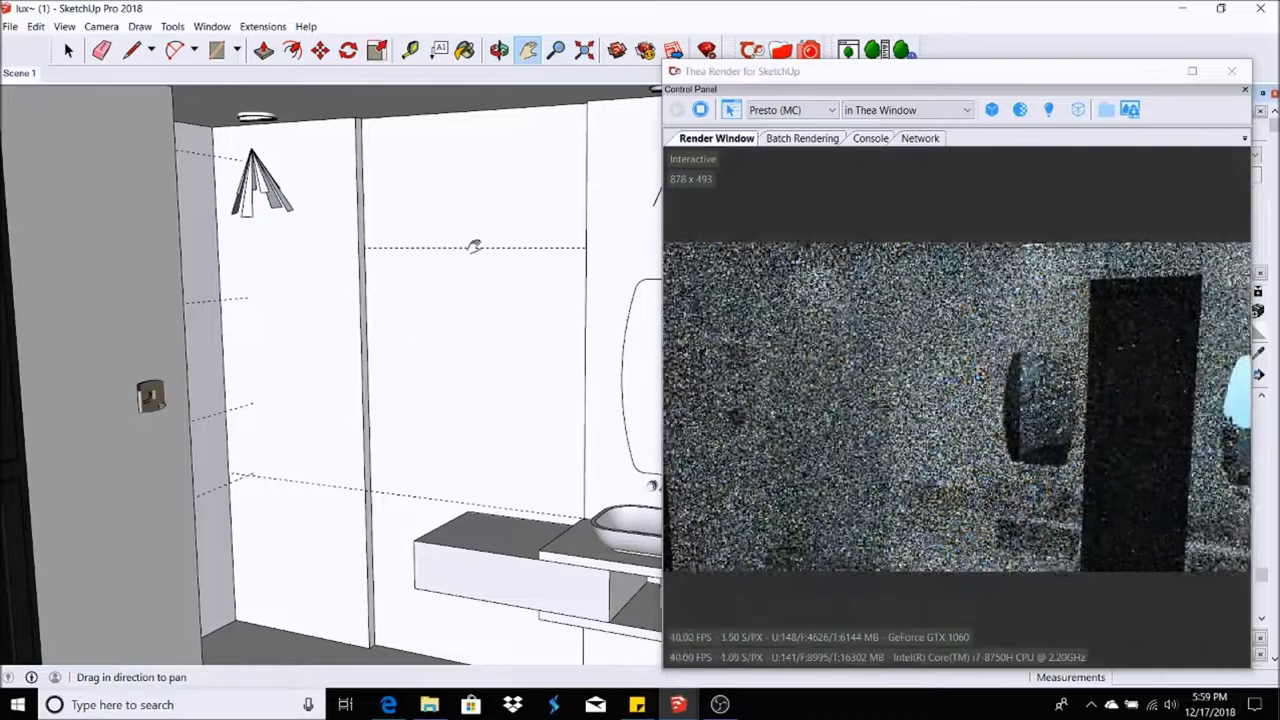
scroll(300, 250, "down", 2)
scroll(300, 250, "down", 2)
key("h")
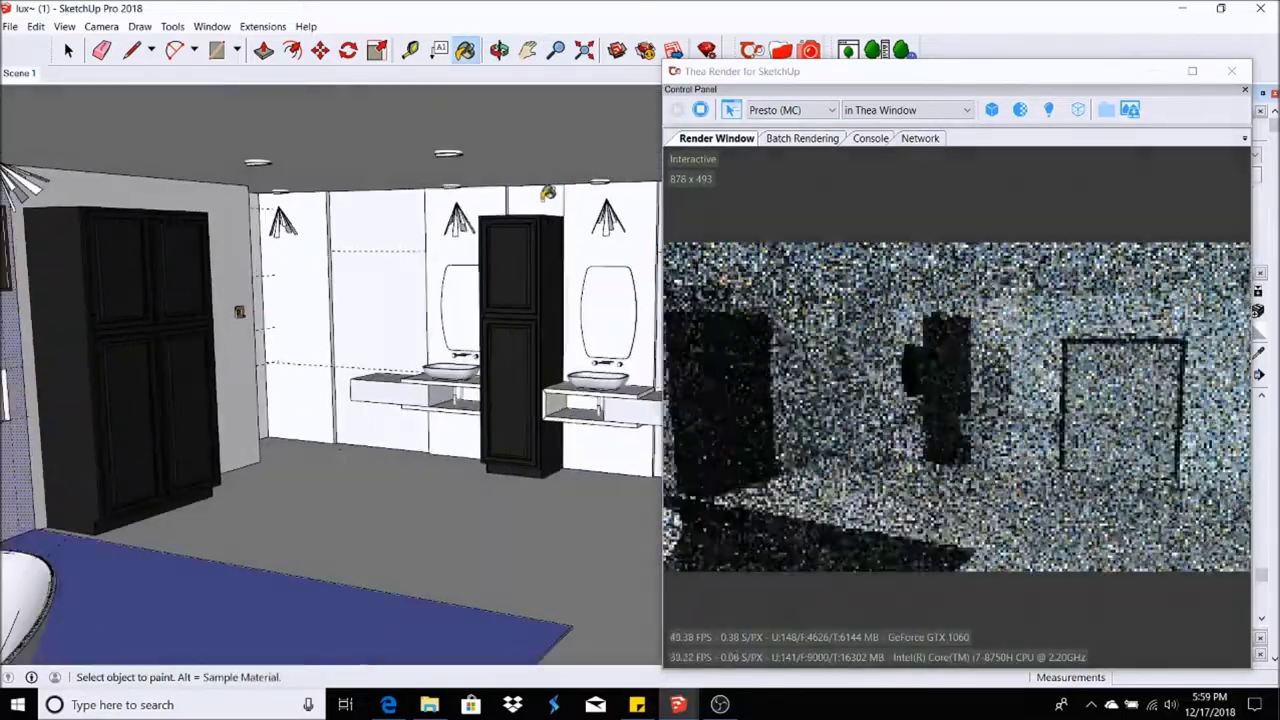
left_click_drag(604, 314, 450, 280)
key("b")
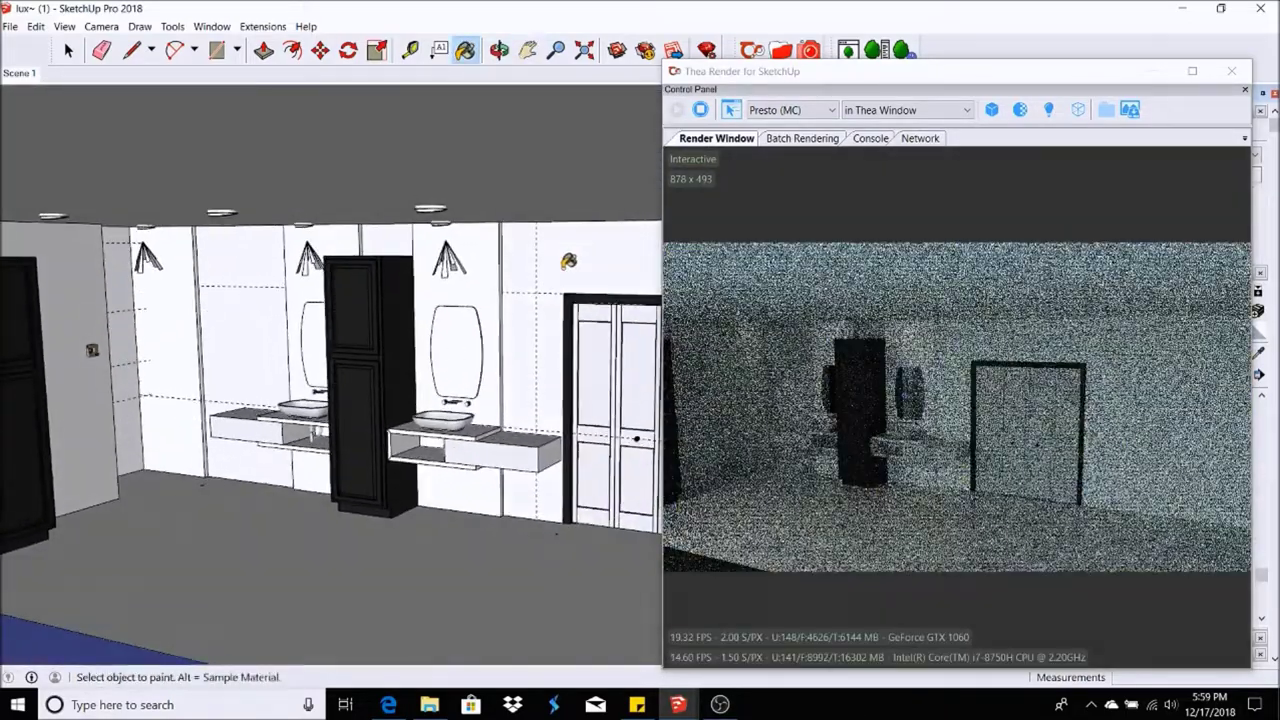
- Return to the Scene 1 bathtub view and select the upper-left cabinet panel
left_click(35, 72)
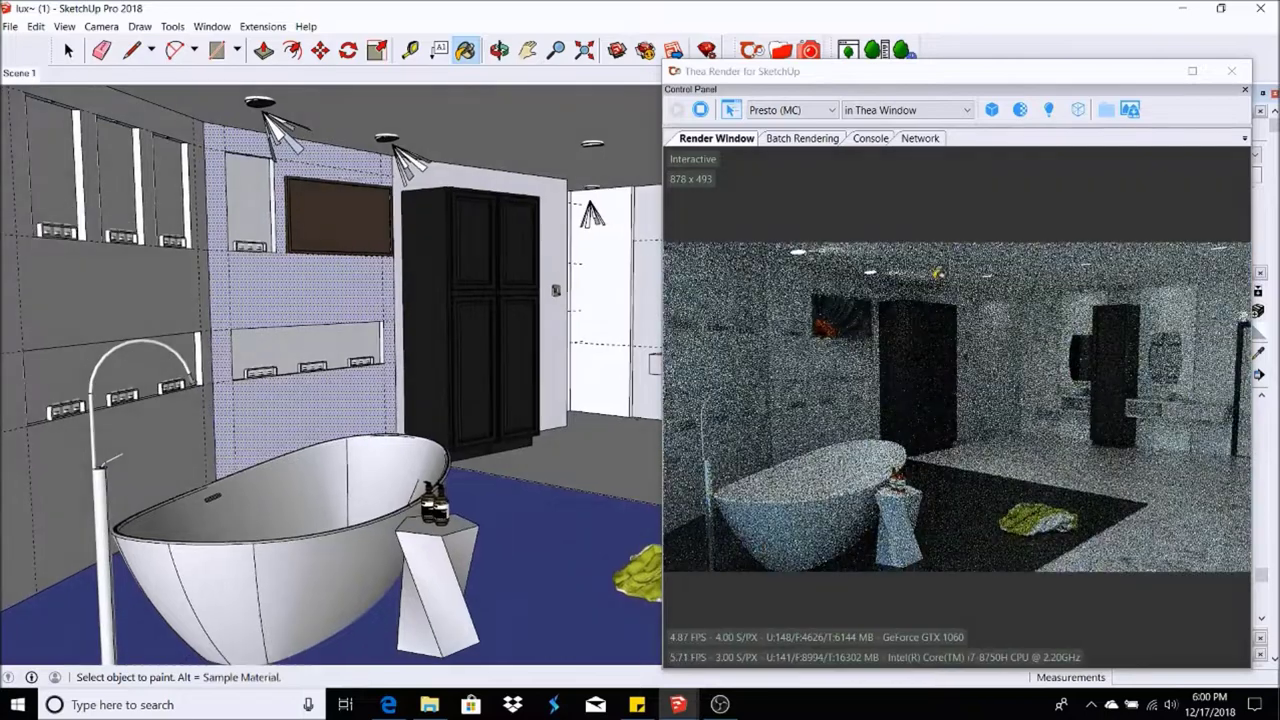
scroll(557, 251, "up", 5)
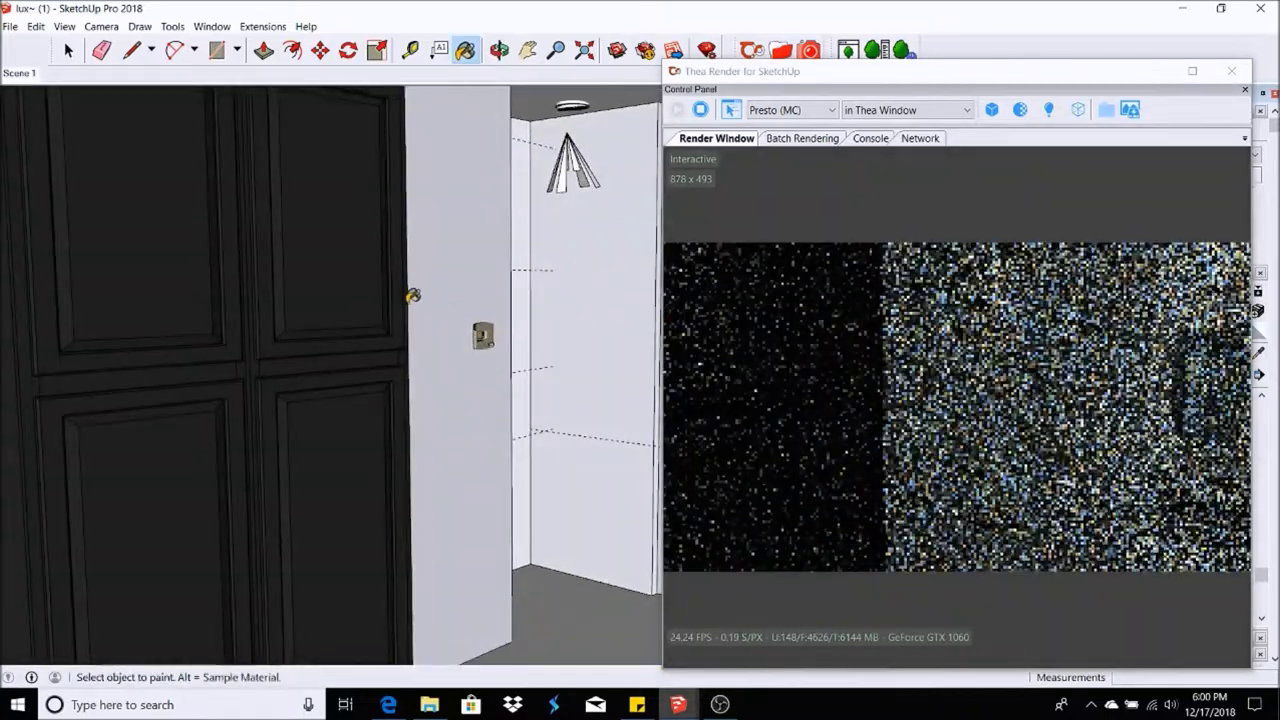
scroll(403, 283, "down", 3)
scroll(497, 171, "up", 6)
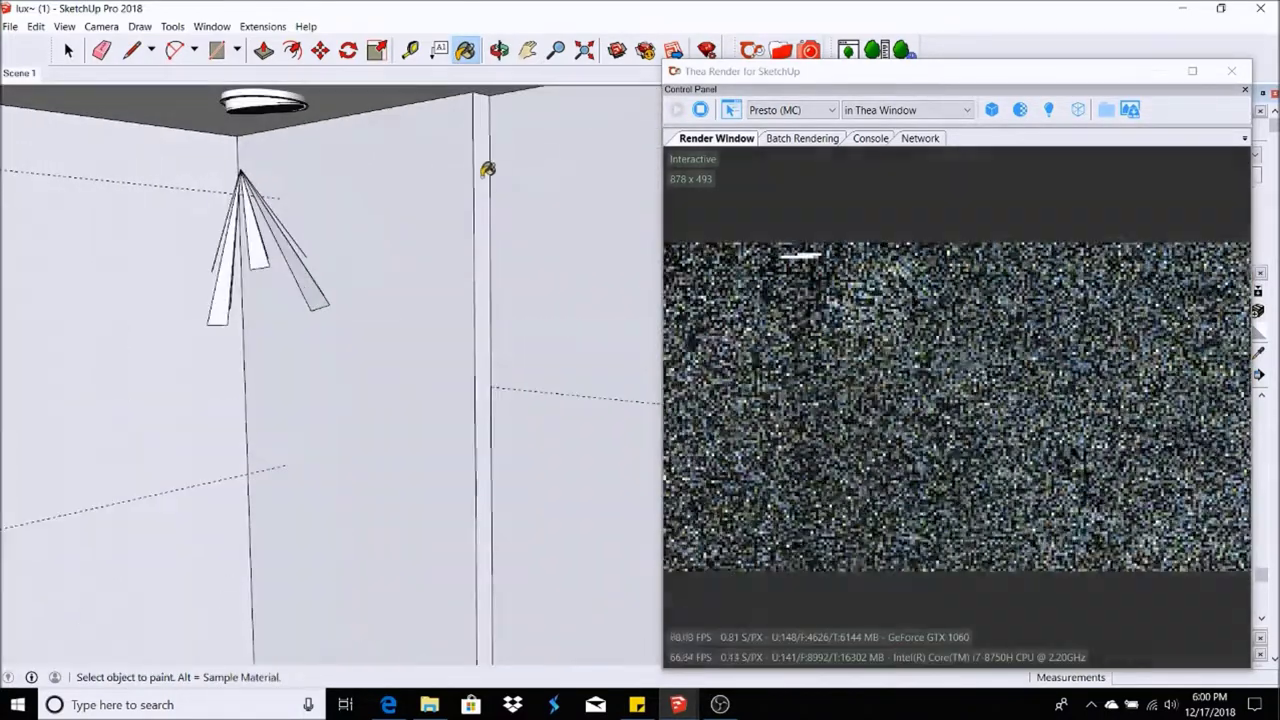
scroll(416, 293, "down", 4)
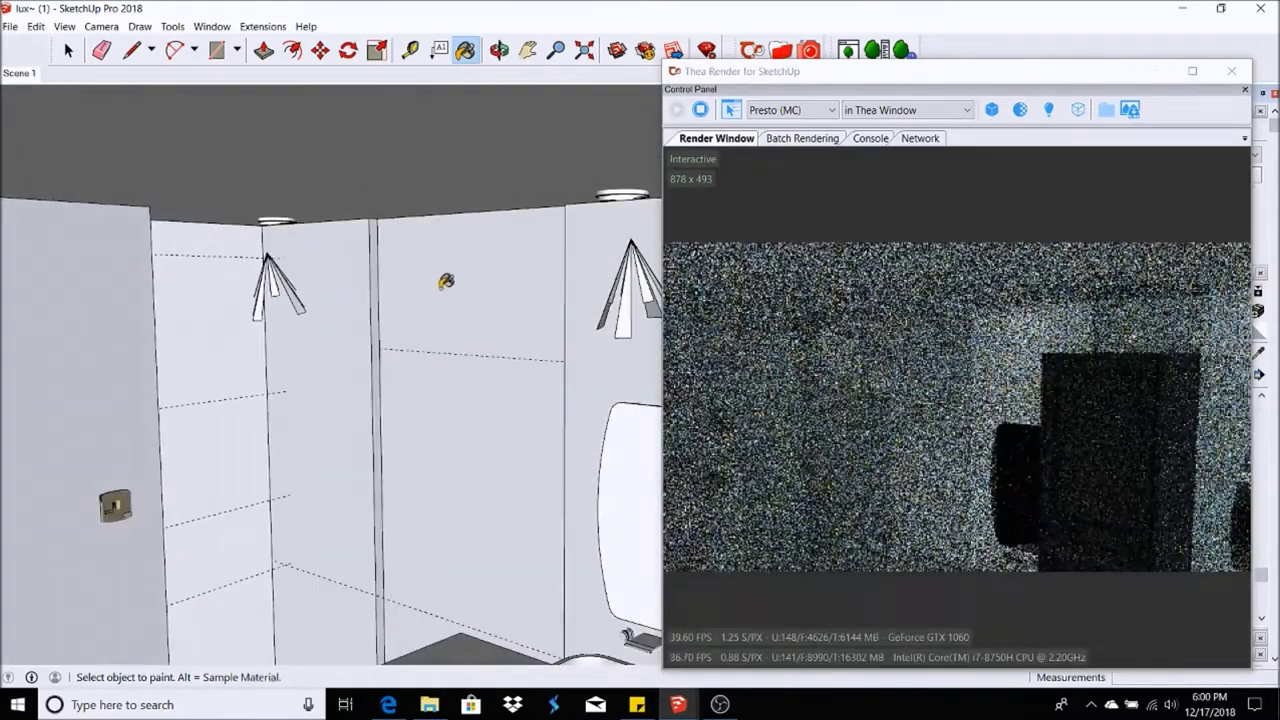
scroll(403, 297, "up", 1)
scroll(283, 410, "up", 2)
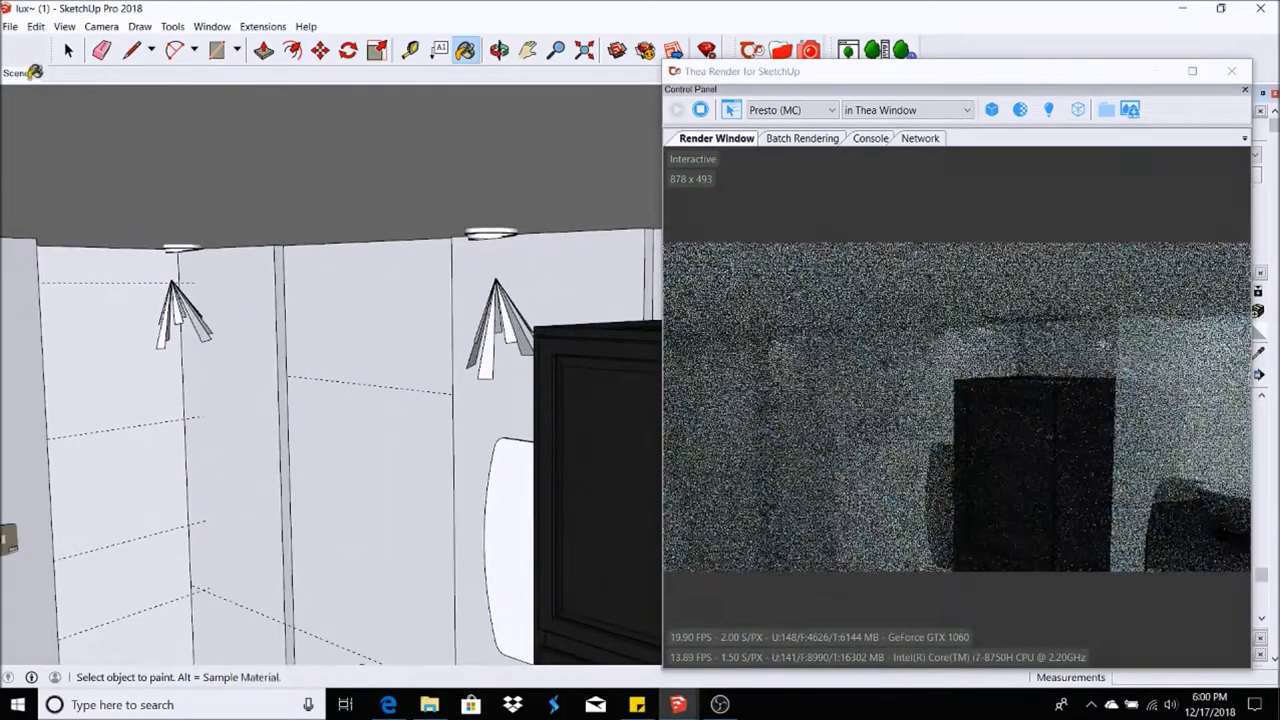
left_click(18, 72)
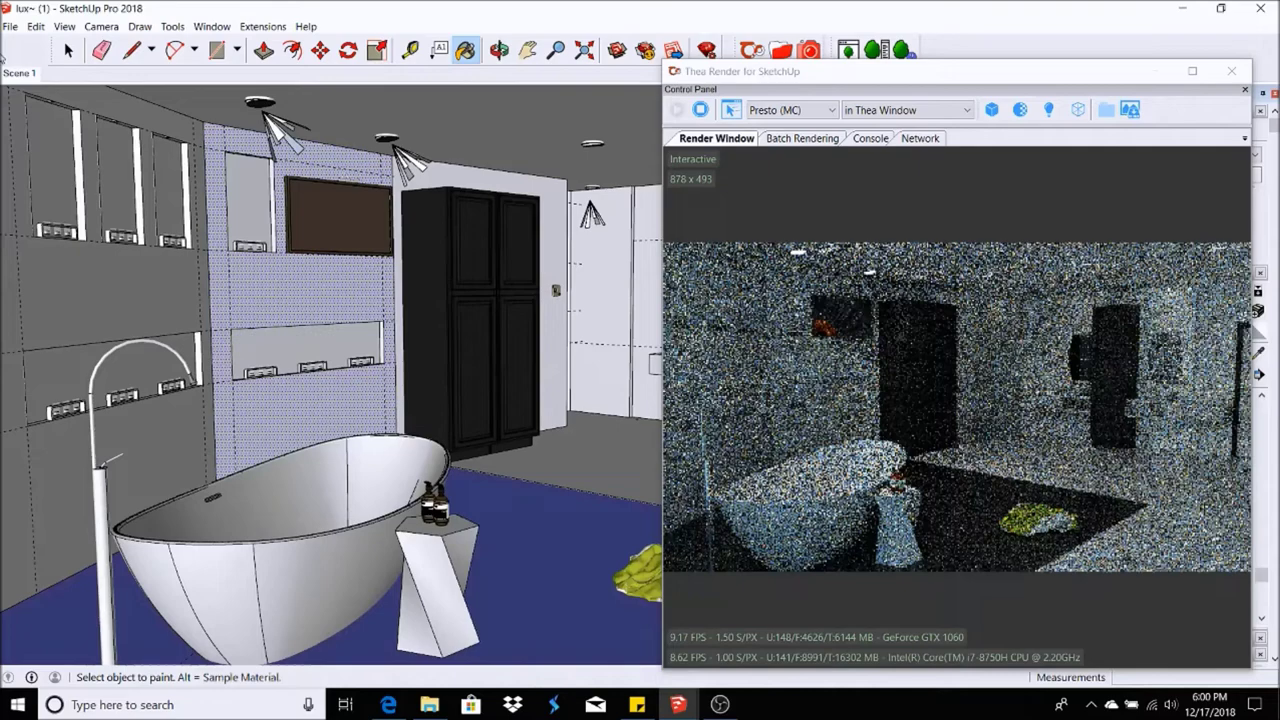
left_click(70, 53)
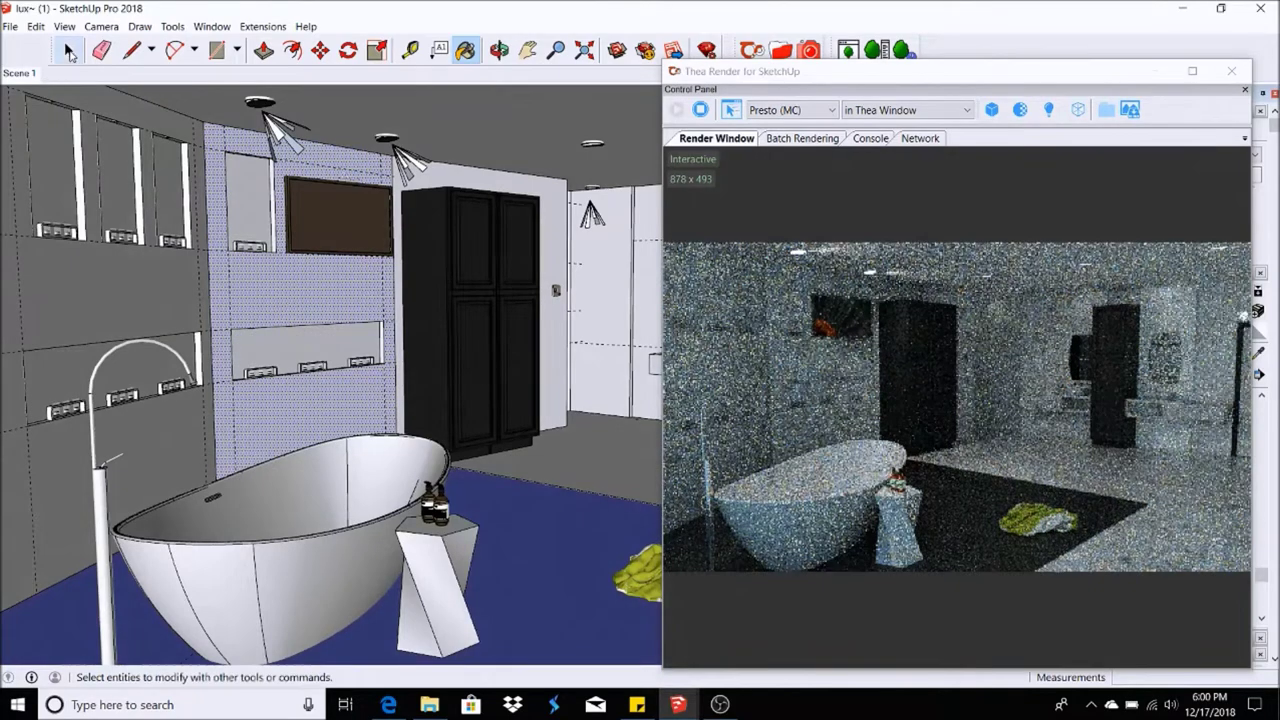
left_click(72, 165)
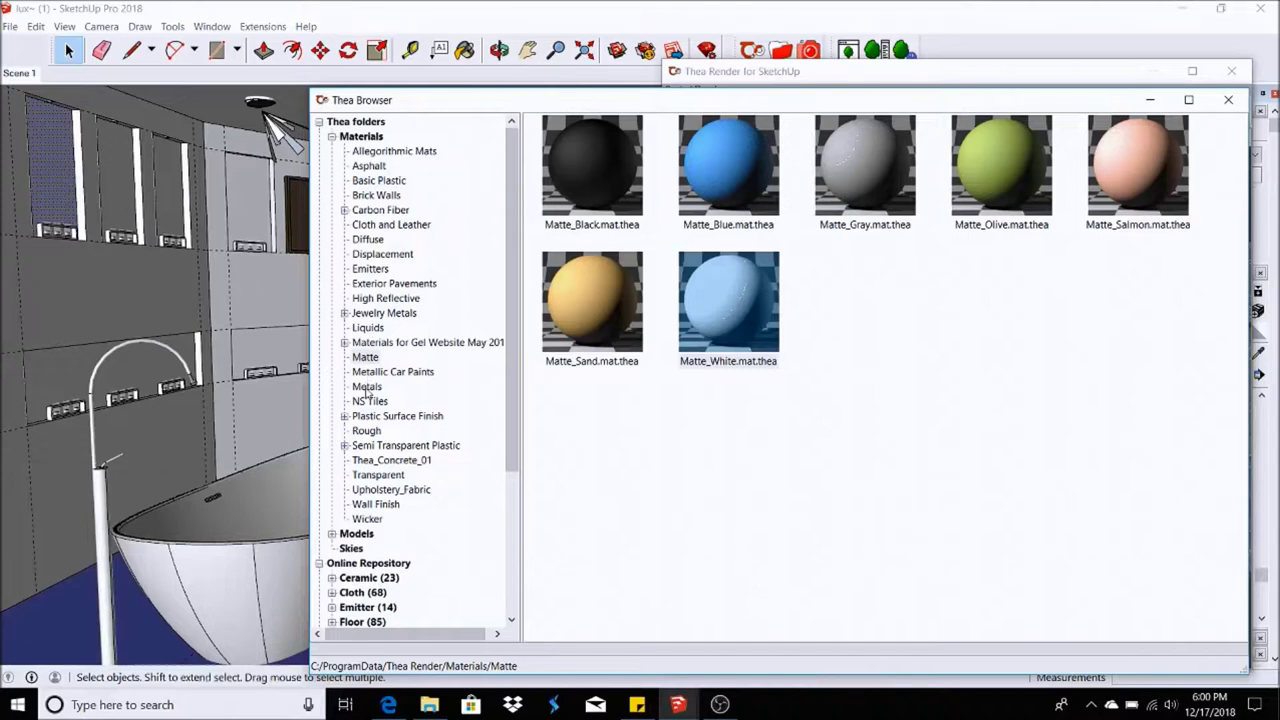
- Load the Mirror material from the Thea Metals collection
left_click(367, 388)
left_click(967, 303)
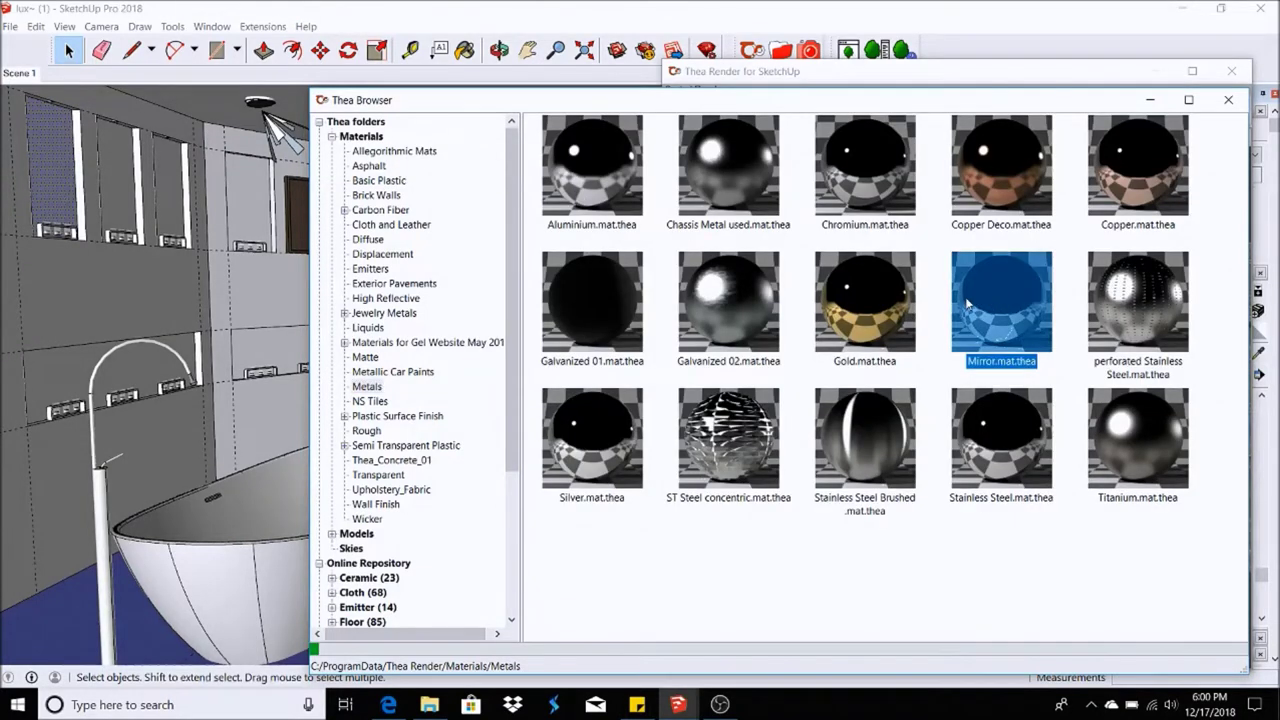
left_click(1149, 101)
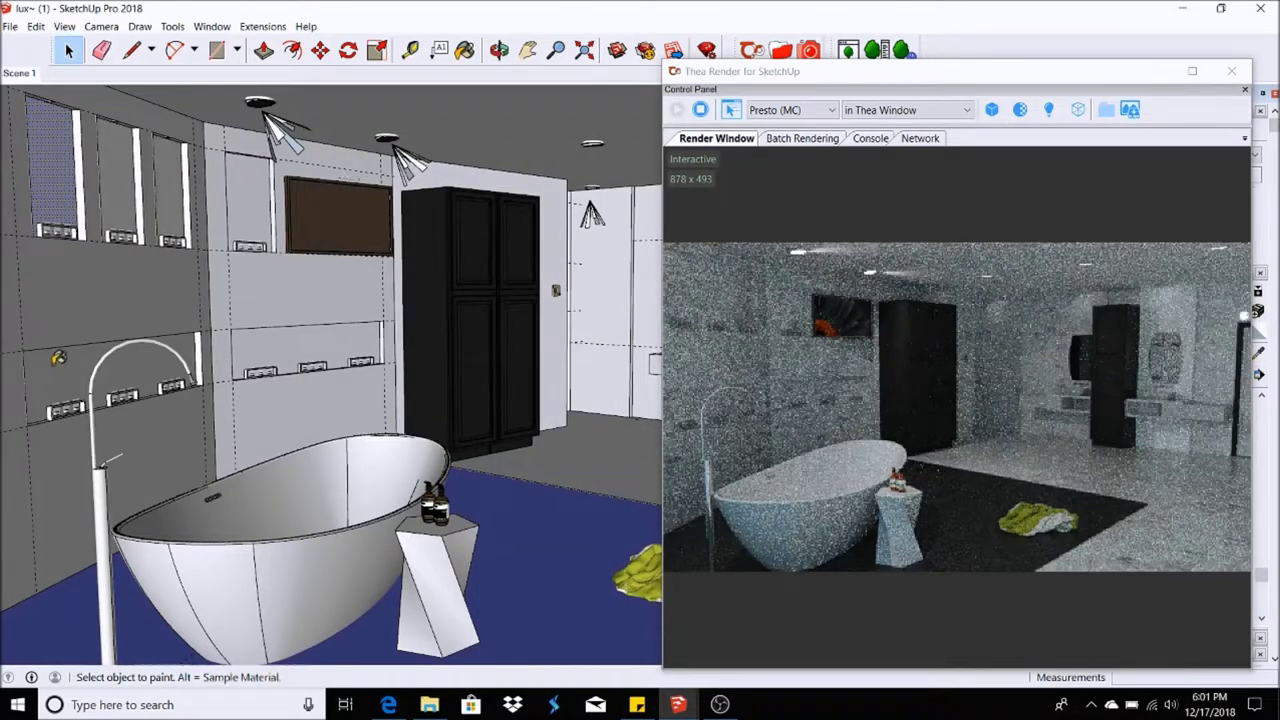
- Restart the interactive Thea render, orbit slightly and make the render window full screen
scroll(58, 320, "up", 1)
scroll(58, 320, "up", 1)
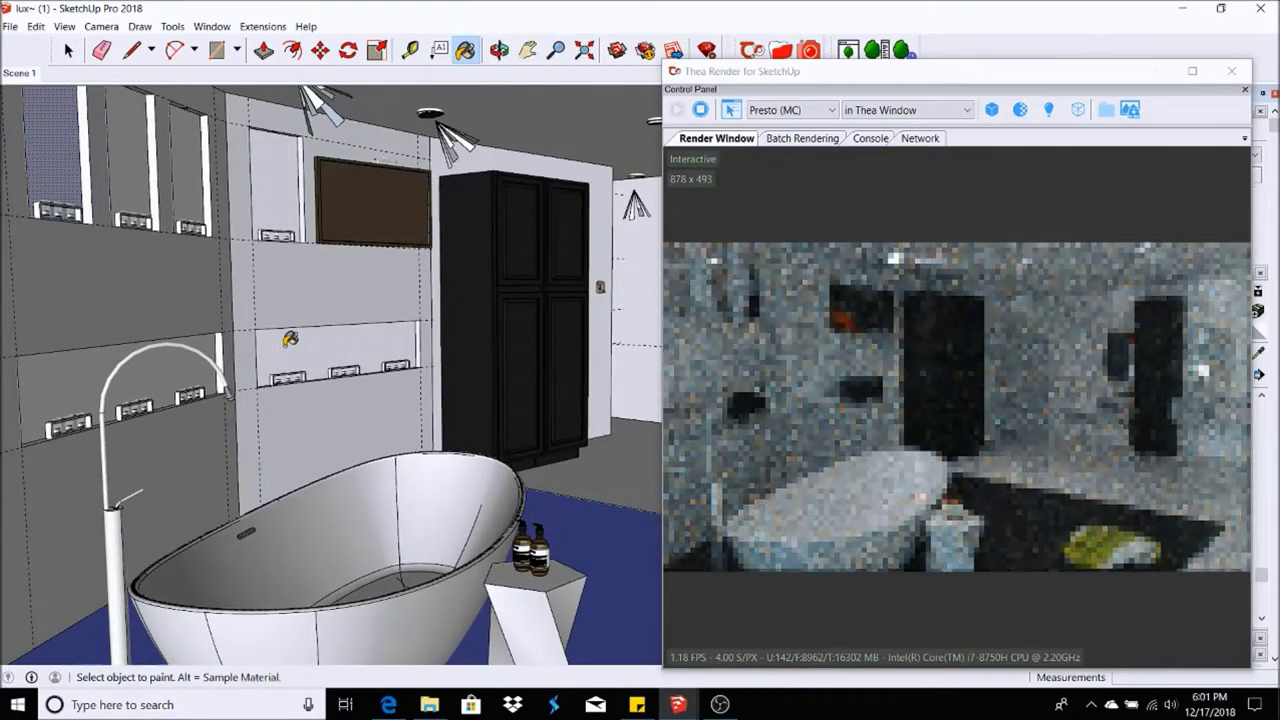
left_click(702, 110)
left_click(676, 112)
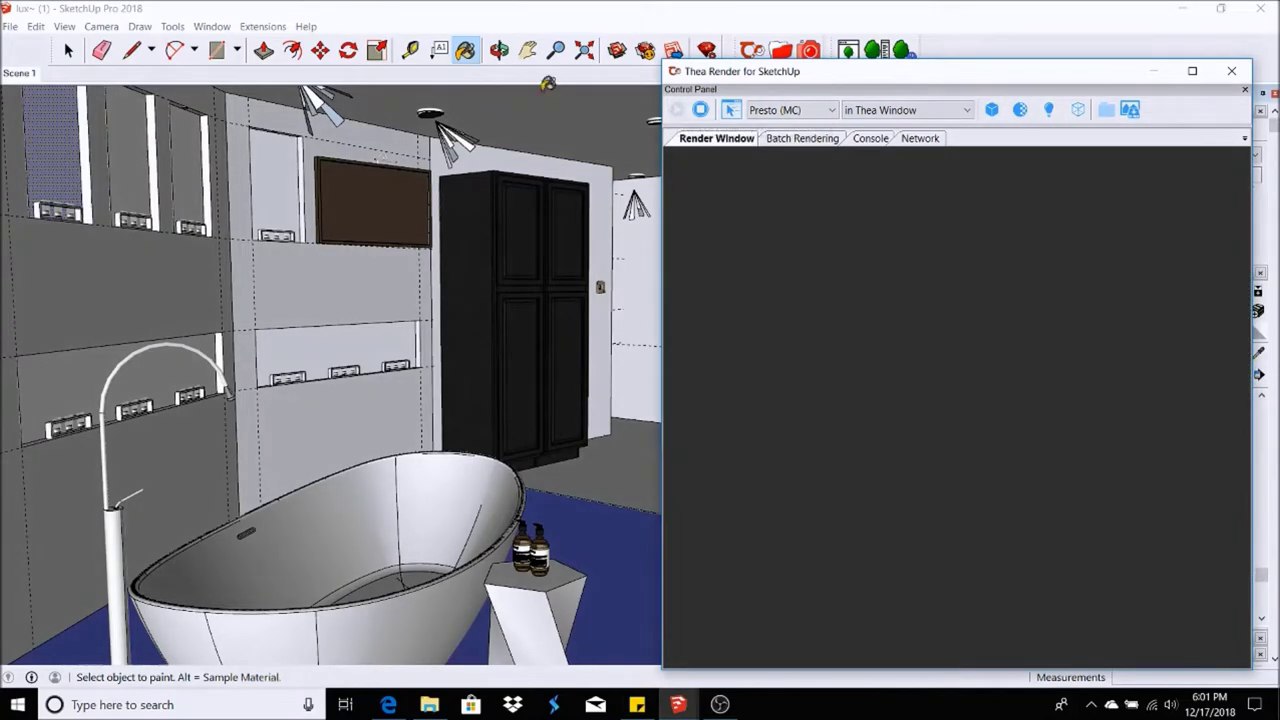
left_click(499, 49)
mouse_move(460, 240)
left_mouse_down()
mouse_move(422, 270)
mouse_move(576, 115)
left_mouse_up()
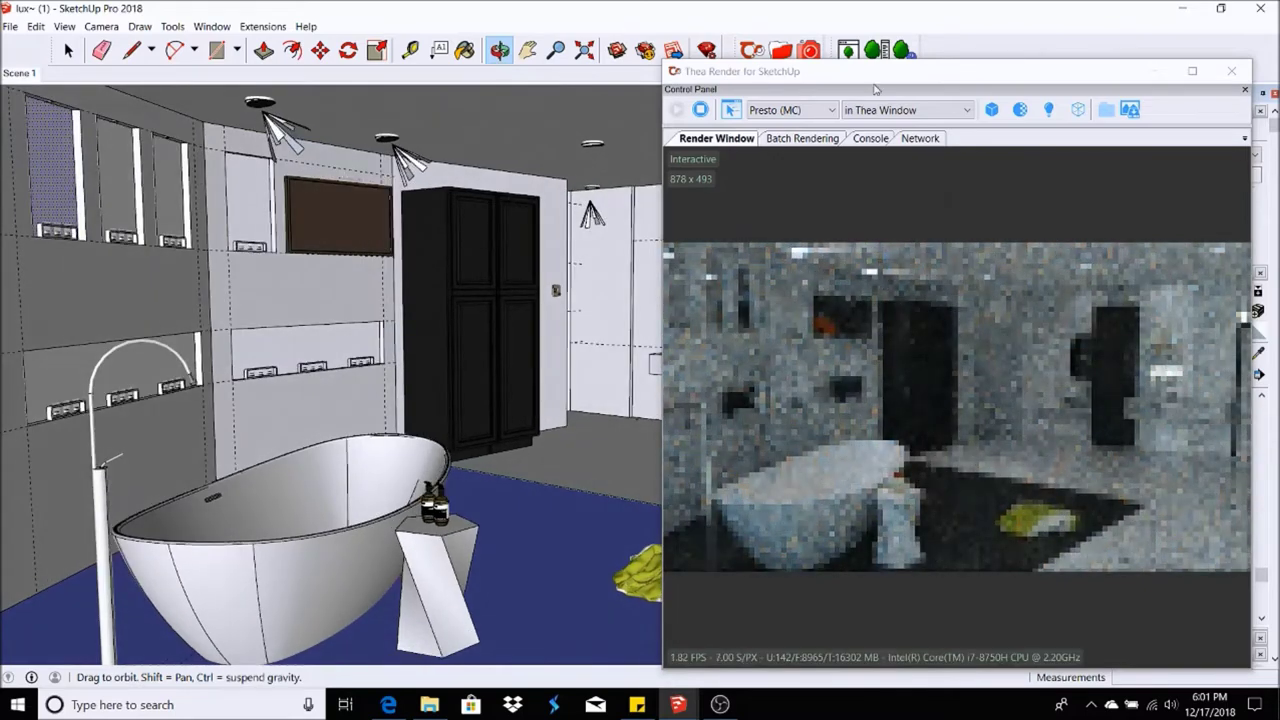
left_click(1192, 70)
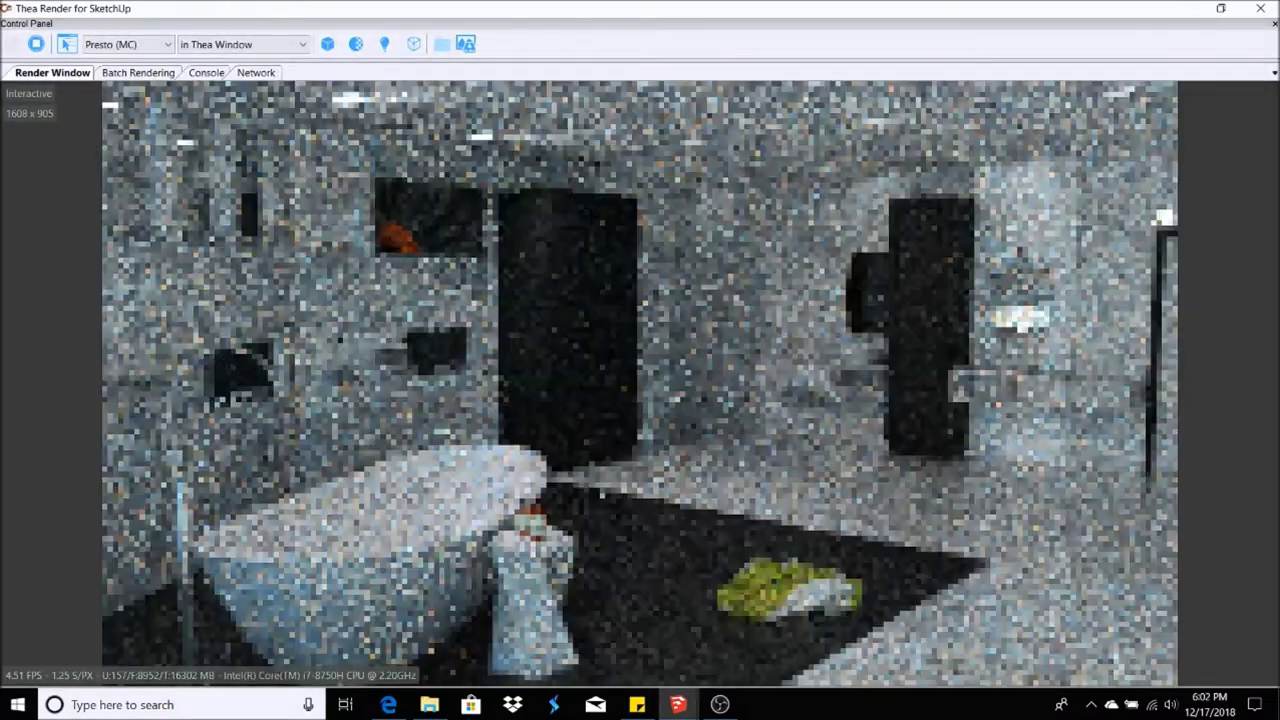